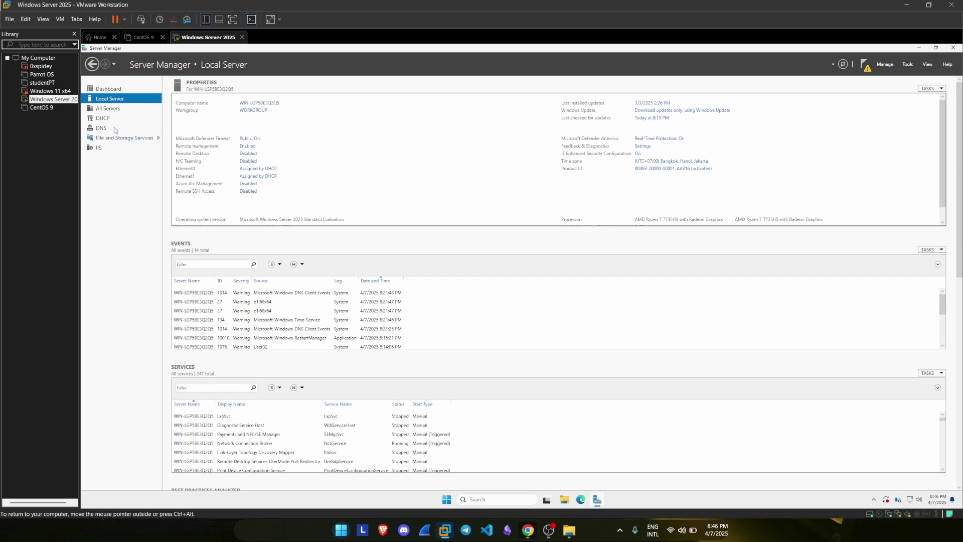
Step: Check which server roles are installed in the Add Roles and Features wizard, then cancel it without installing anything
left_click(108, 89)
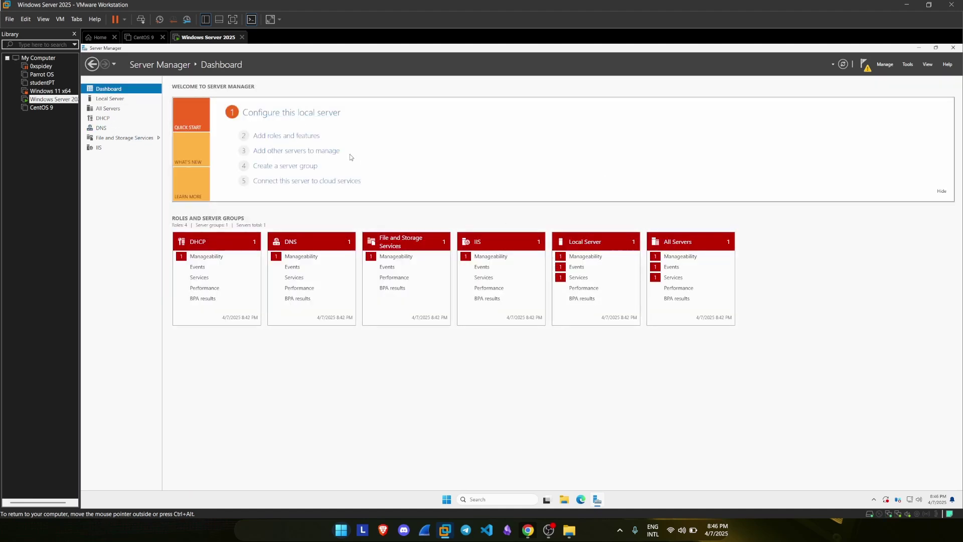
left_click(309, 136)
left_click(296, 256)
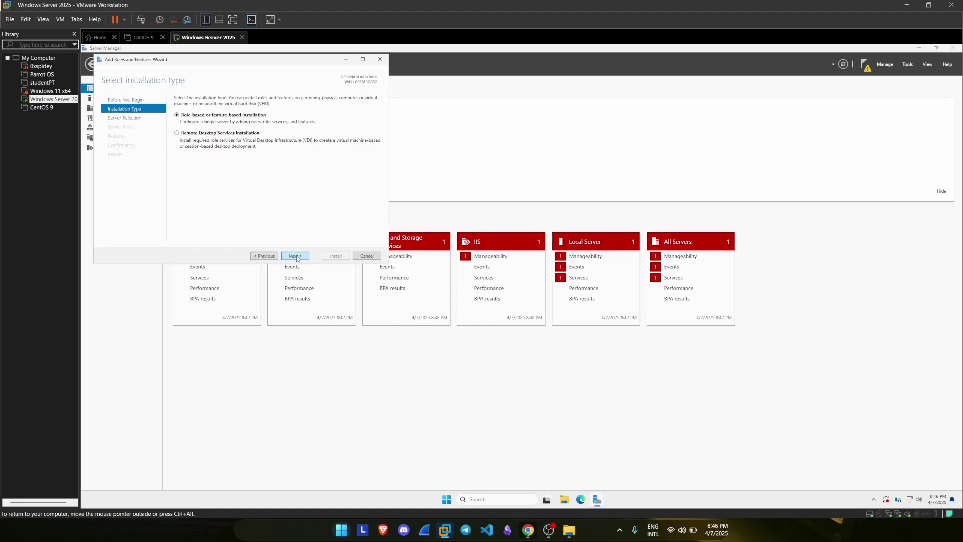
left_click(296, 256)
left_click(297, 257)
scroll(196, 194, "down", 1)
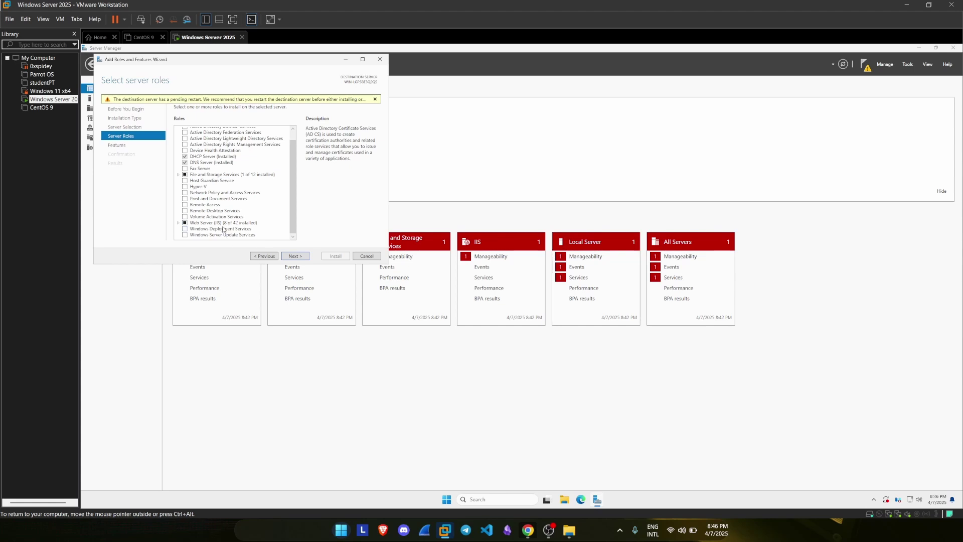
left_click(295, 257)
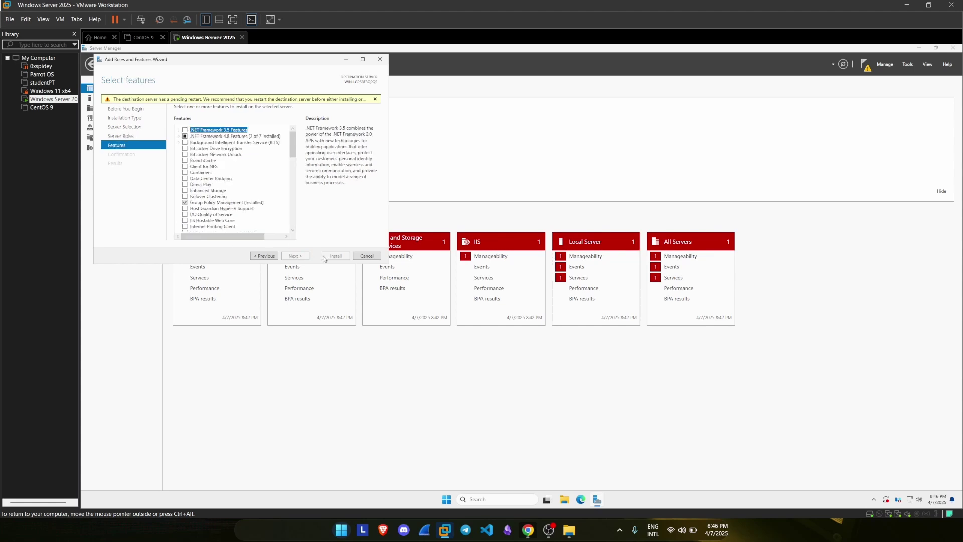
left_click(366, 257)
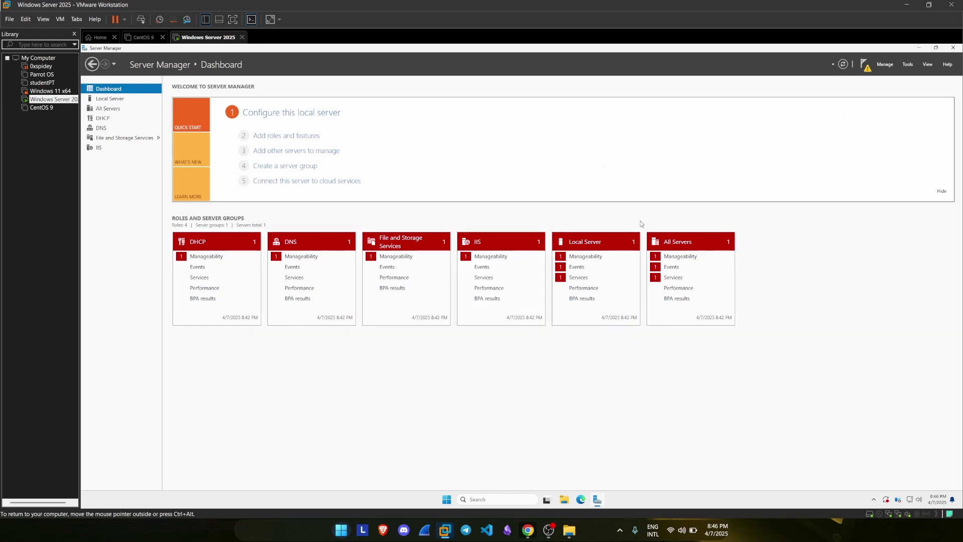
Step: Switch to File Explorer and move the web1 and web2 folders from the C: drive into inetpub
left_click(564, 498)
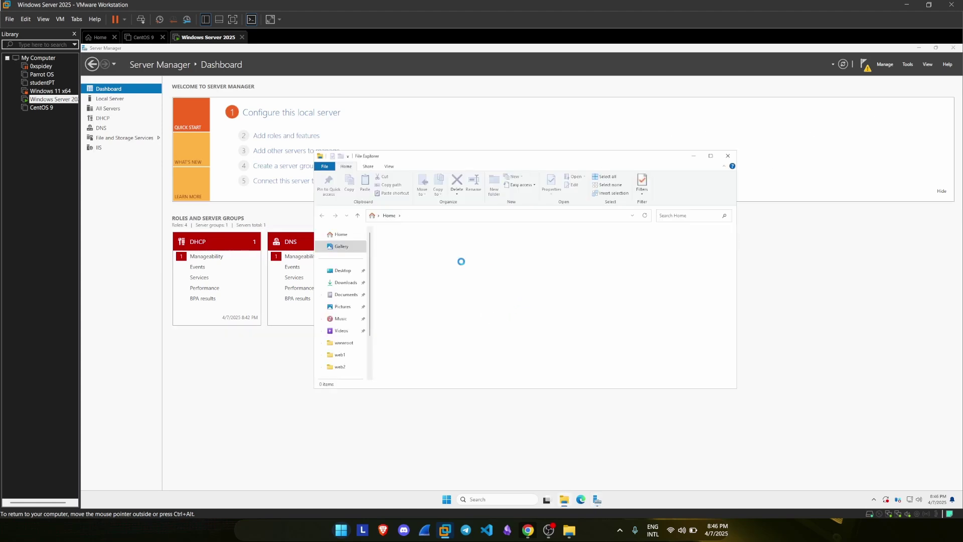
scroll(466, 334, "down", 3)
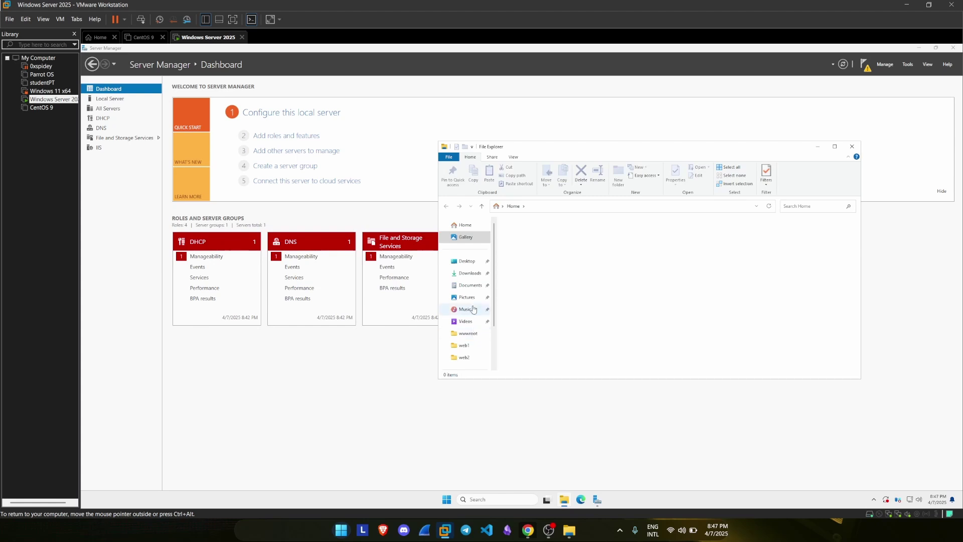
left_click(466, 332)
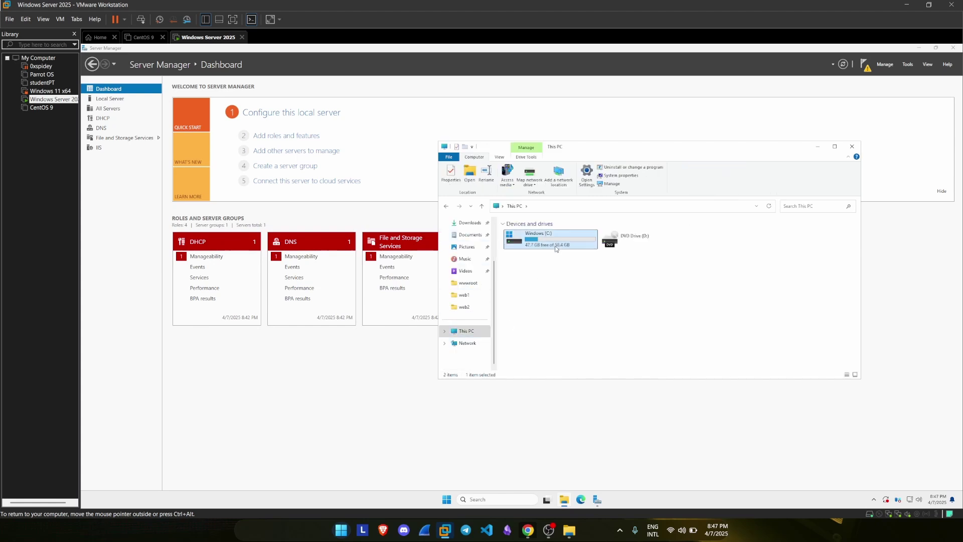
double_click(532, 240)
left_click(526, 286)
left_click_drag(527, 288, 521, 234)
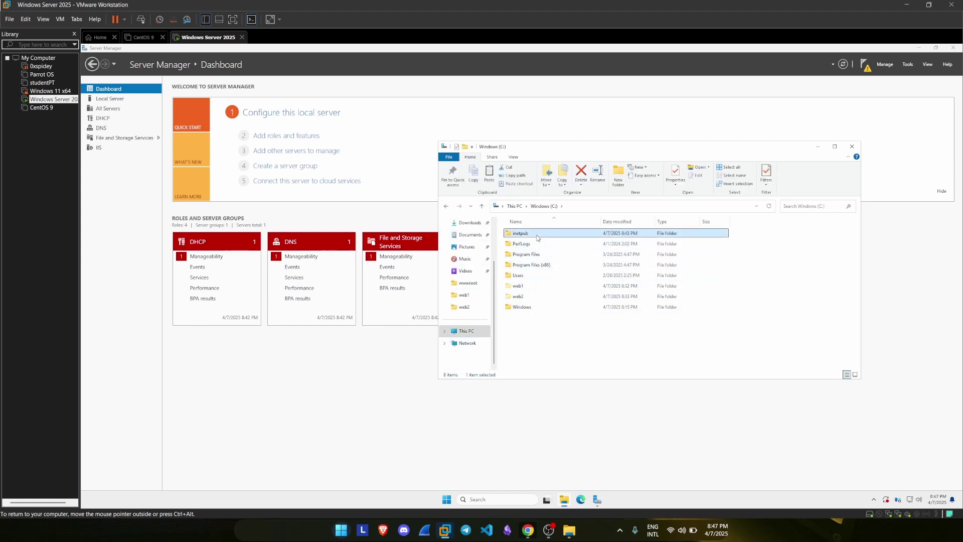
double_click(520, 234)
left_click(571, 340)
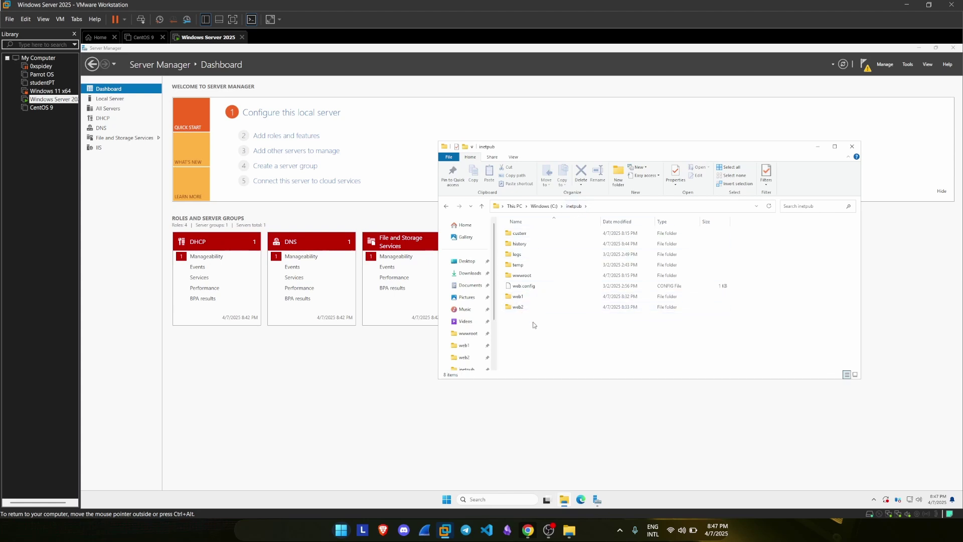
Step: Move the web1 and web2 folders from inetpub back to the root of the C: drive
left_click_drag(534, 325, 528, 296)
key("alt+Left")
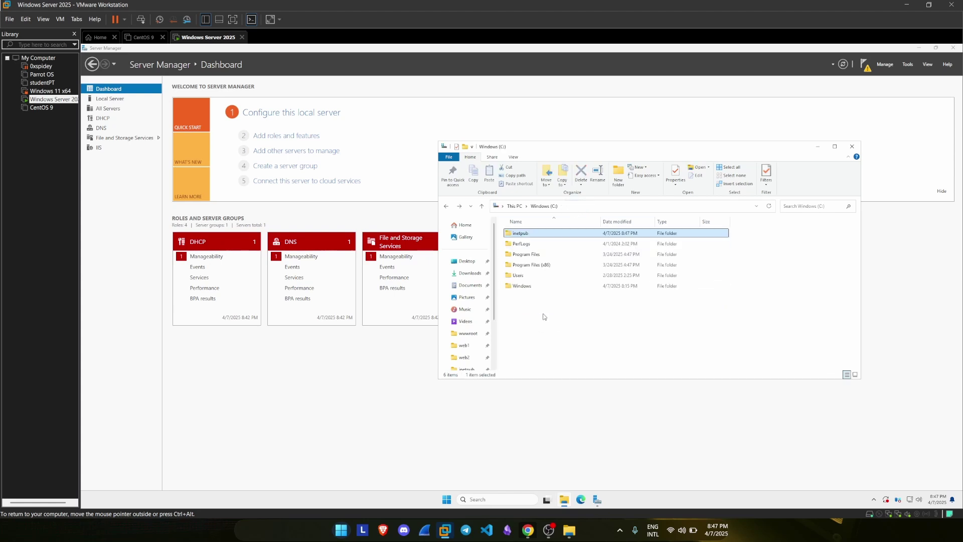
key("ctrl+v")
left_click(585, 331)
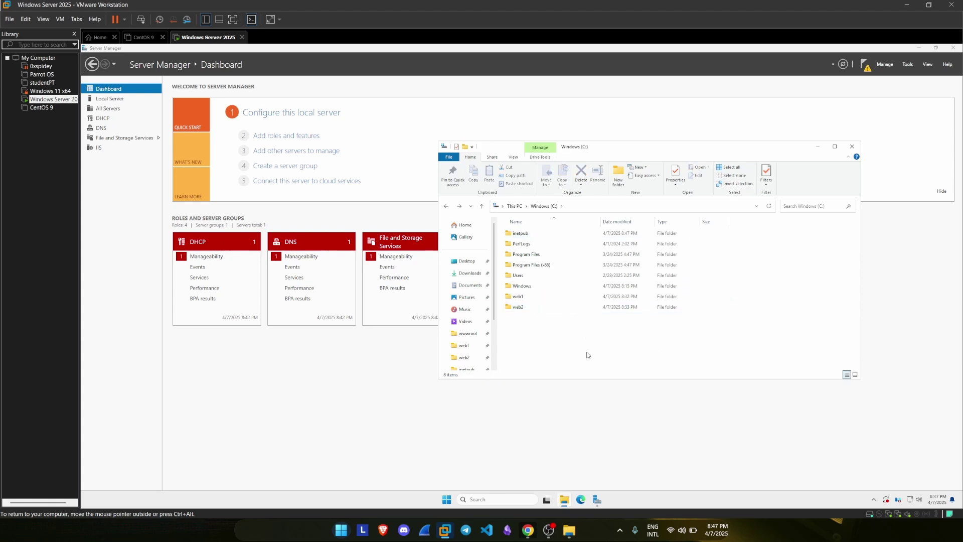
Step: Check the contents of inetpub and the C: drive root, then put File Explorer away
double_click(532, 233)
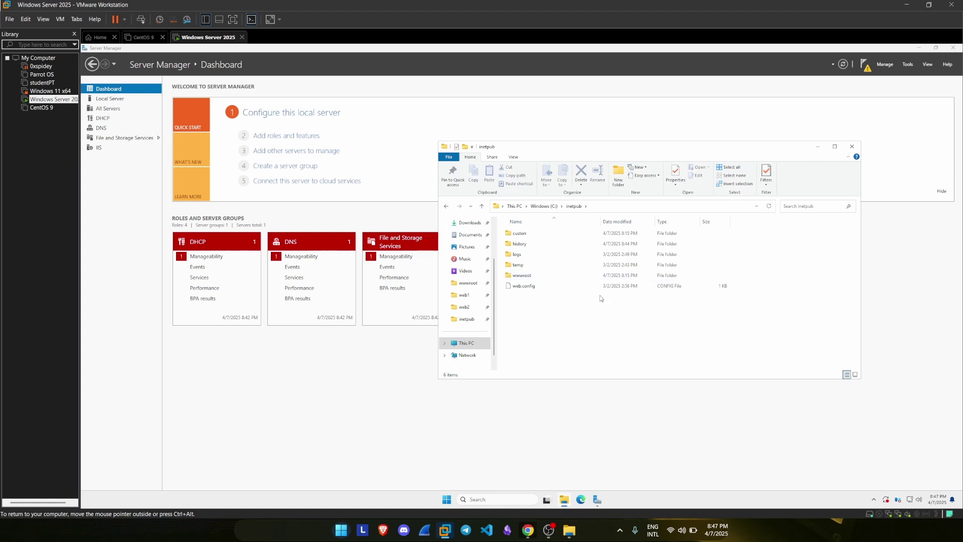
key("F5")
key("alt+Left")
left_click(582, 322)
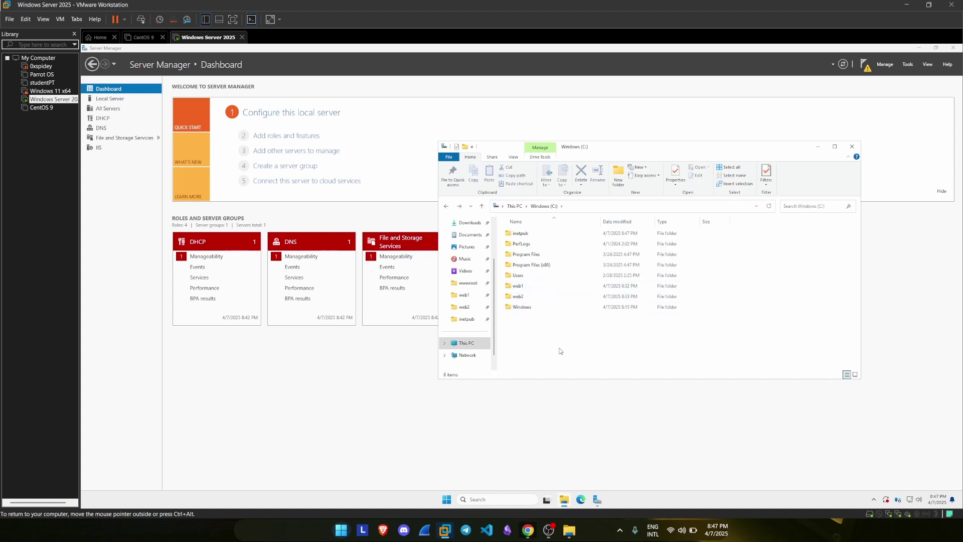
left_click(616, 384)
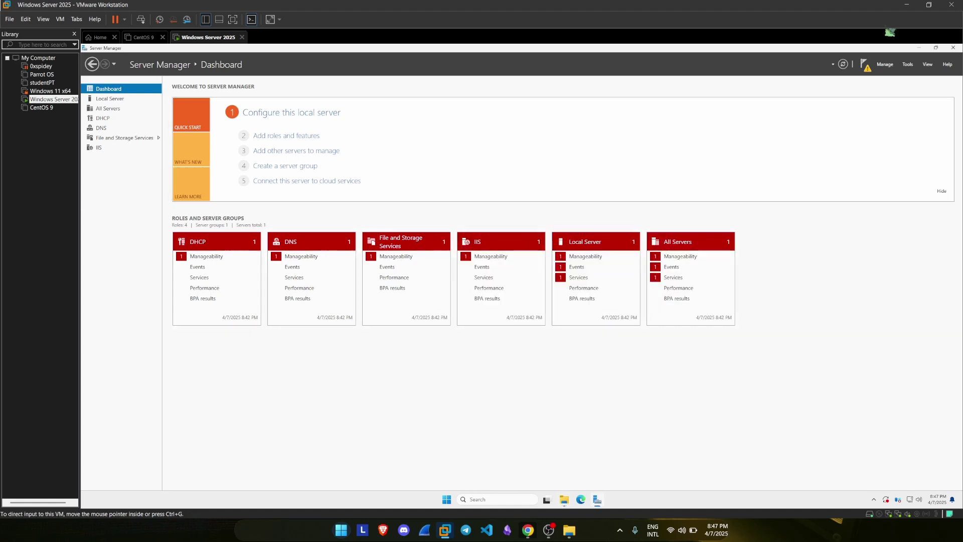
Step: Launch Internet Information Services (IIS) Manager and show the local server's Sites list
left_click(908, 65)
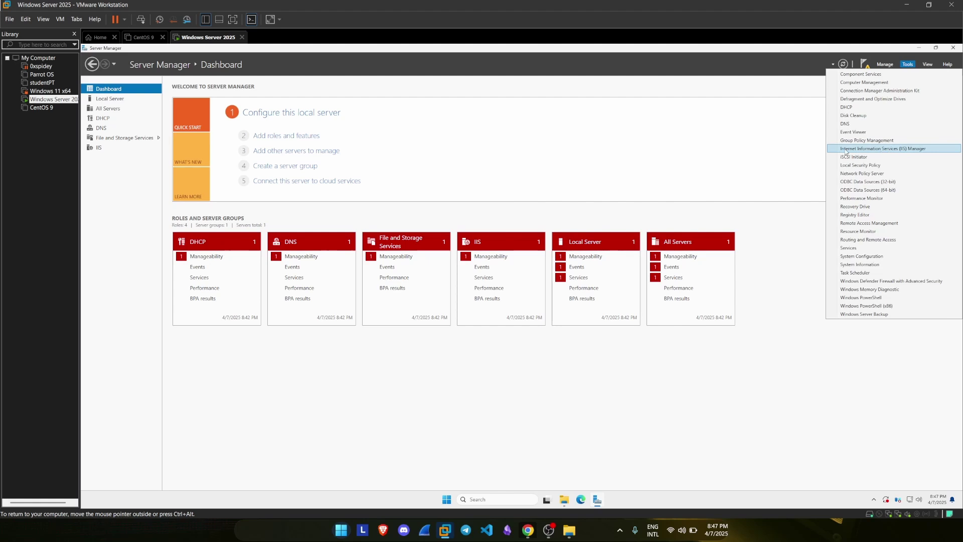
left_click(900, 149)
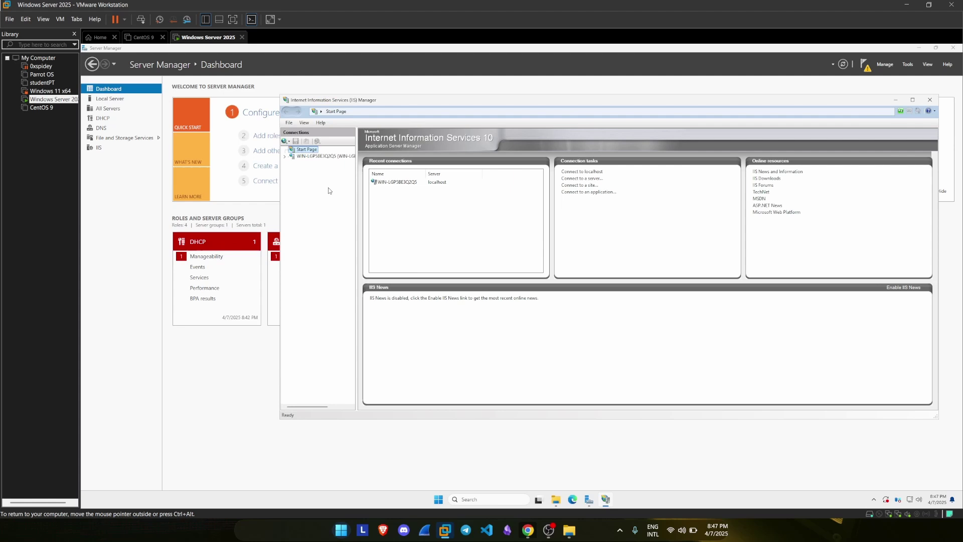
double_click(291, 156)
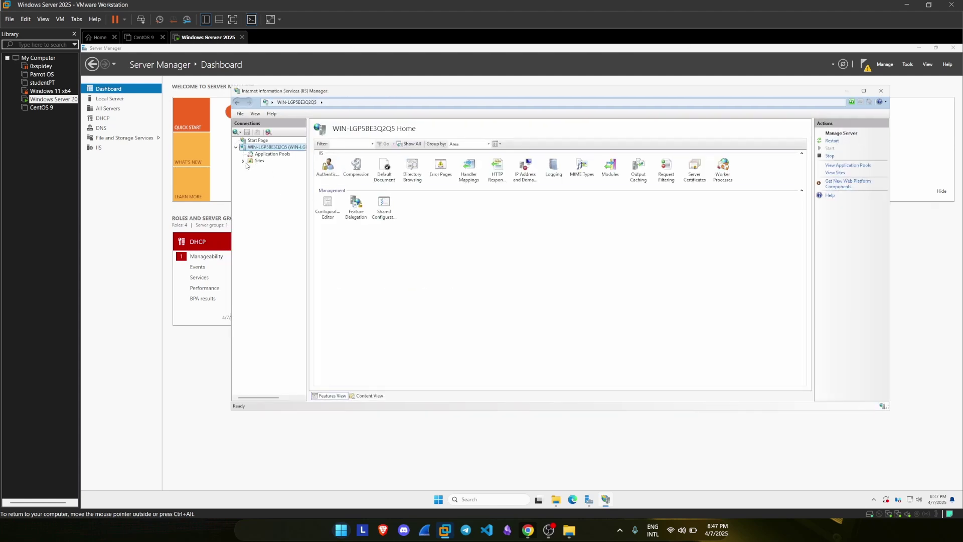
left_click(258, 160)
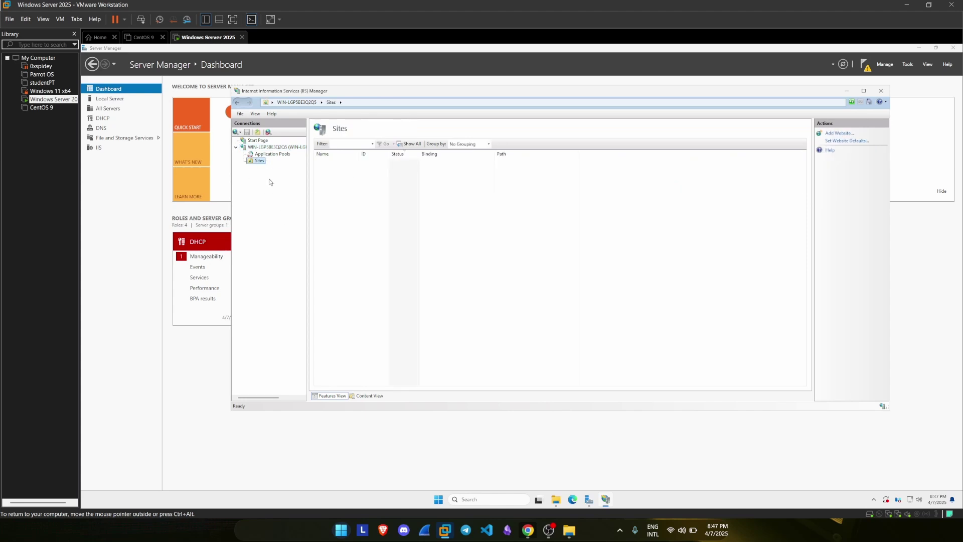
Step: Start adding a website named web1 with C:\web1 as its physical path
right_click(259, 164)
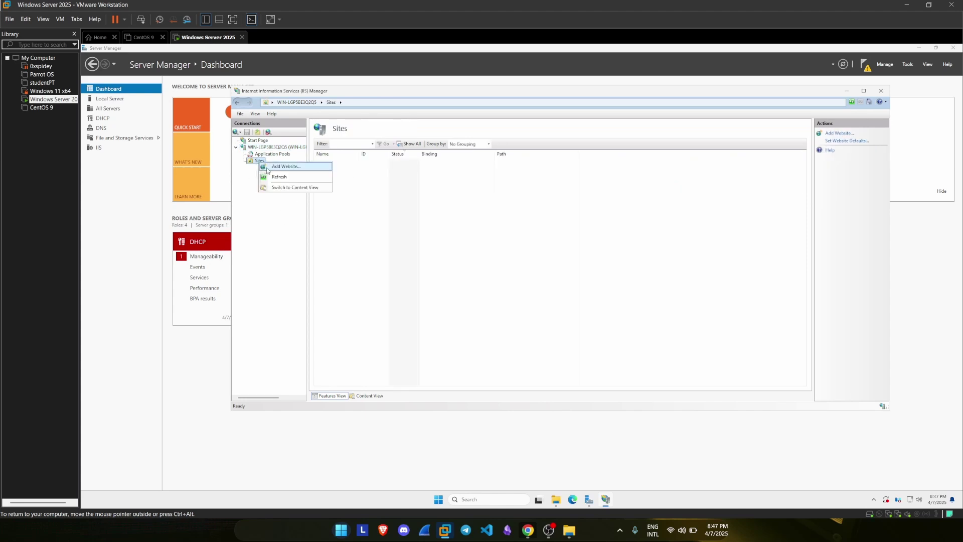
left_click(267, 171)
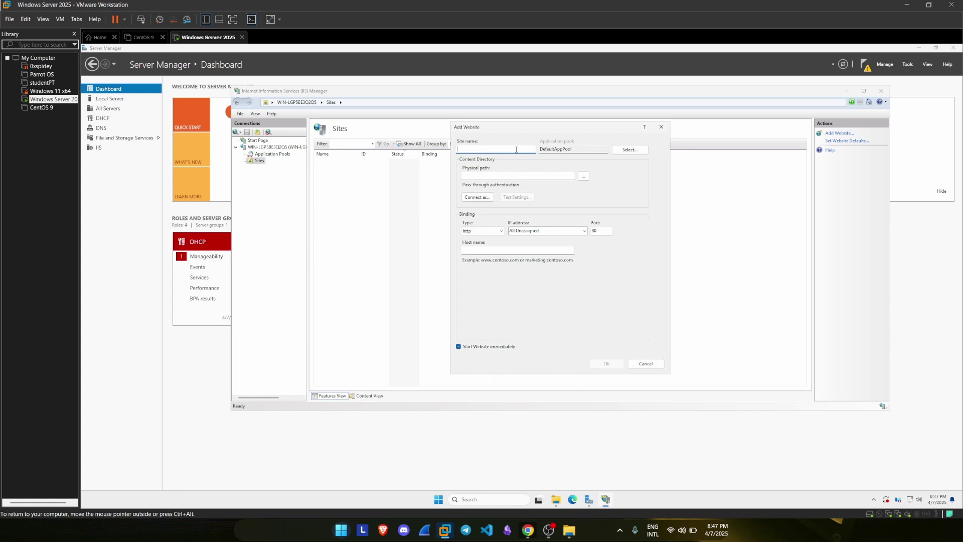
type("web1")
left_click(584, 176)
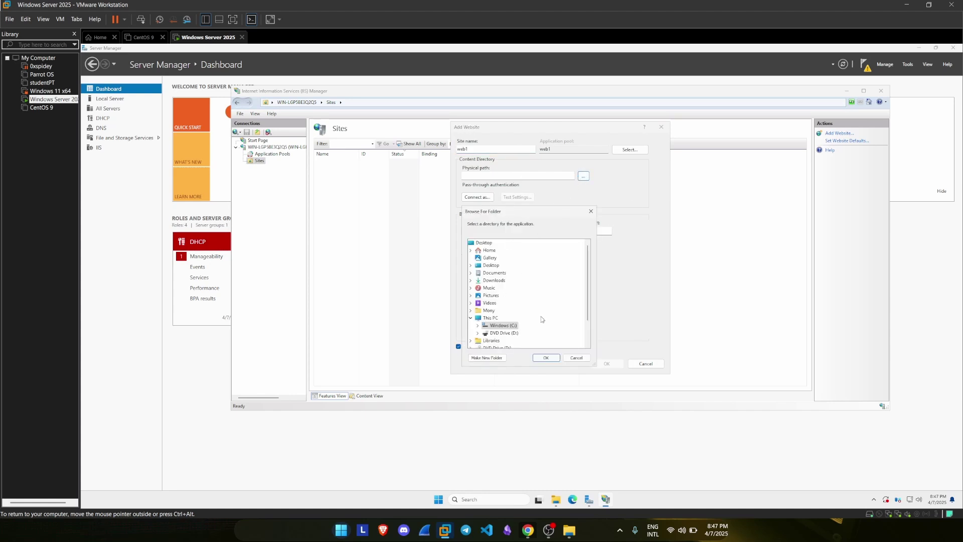
double_click(503, 325)
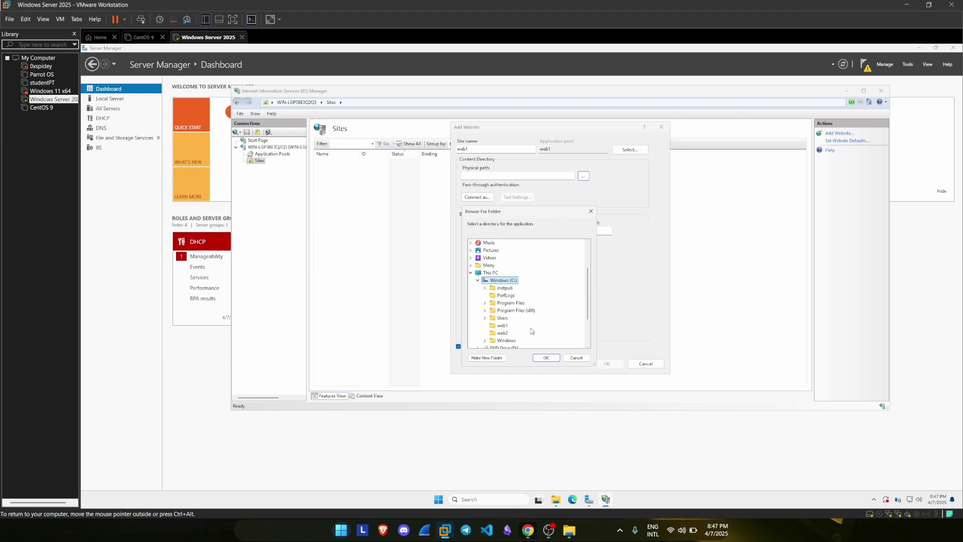
left_click(502, 326)
left_click(545, 357)
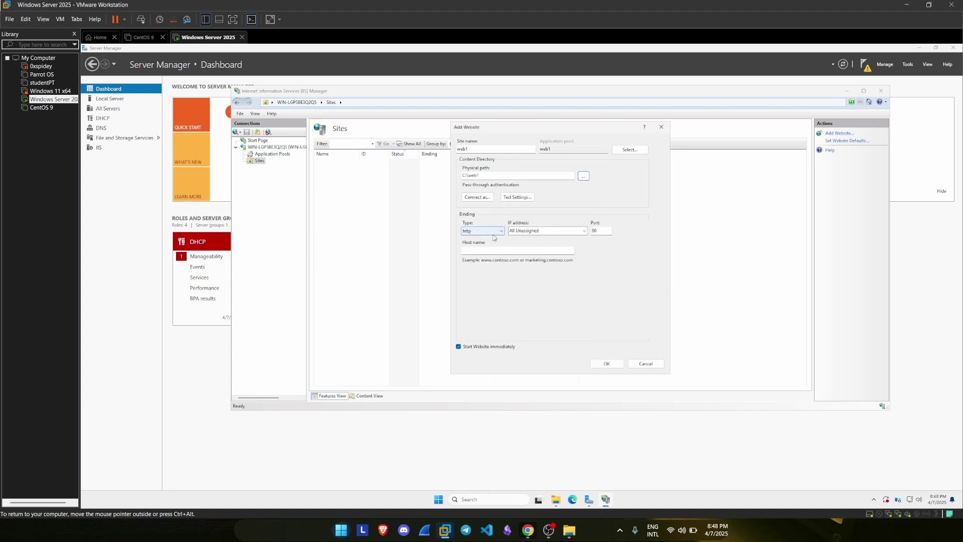
Step: Bind web1 to IP address 192.168.184.139 on the default port 80 and create the website
left_click(524, 231)
left_click(585, 231)
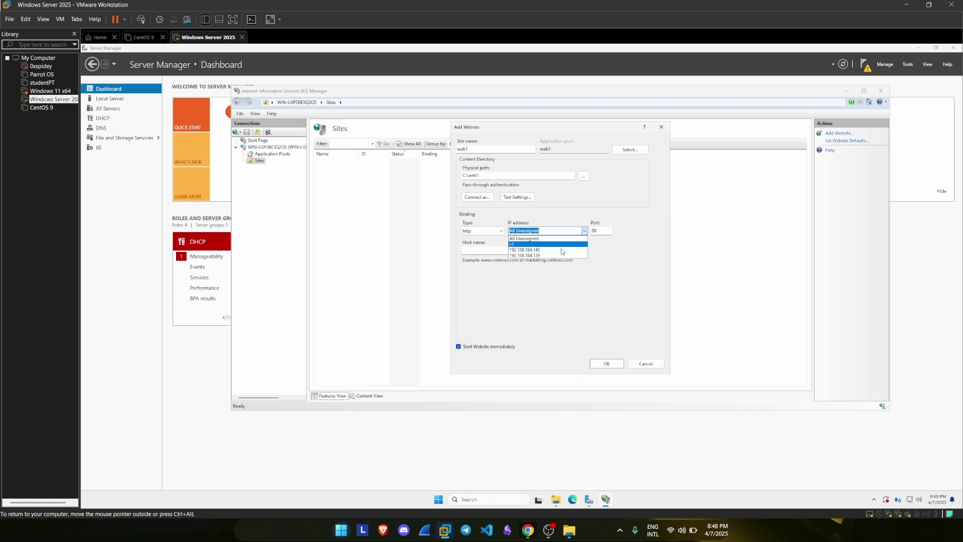
left_click(545, 256)
key("Tab")
key("Tab")
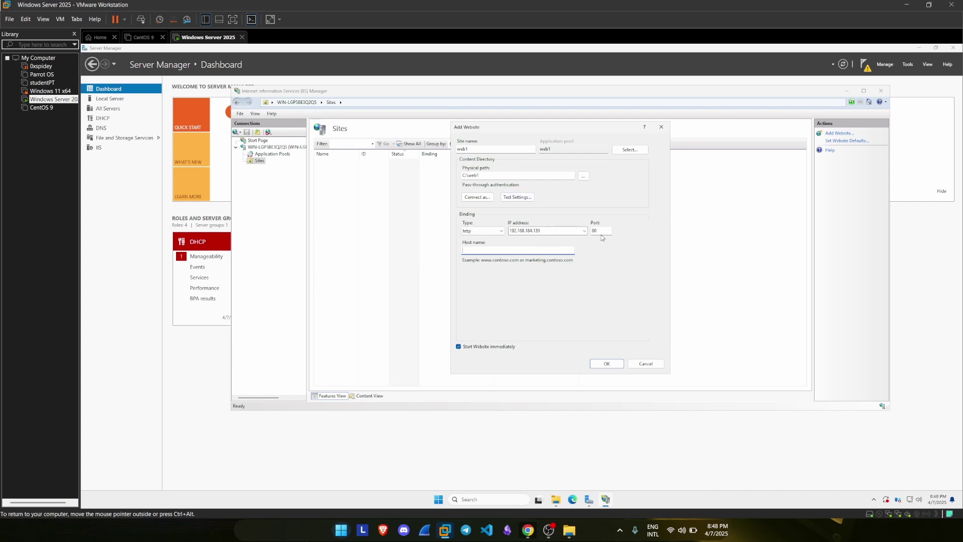
left_click(607, 363)
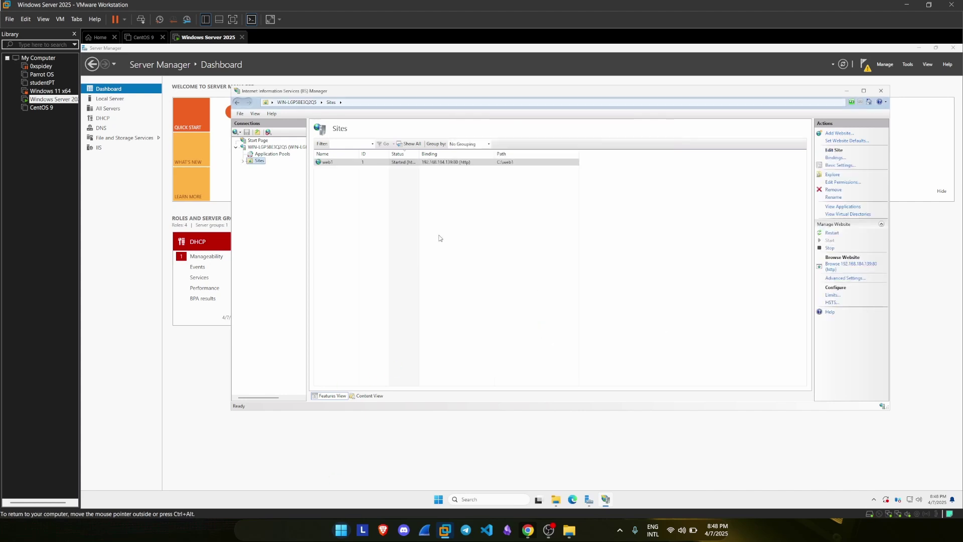
Step: Start adding a second website named web2 with C:\web2 as its physical path
left_click(440, 236)
right_click(260, 161)
left_click(271, 171)
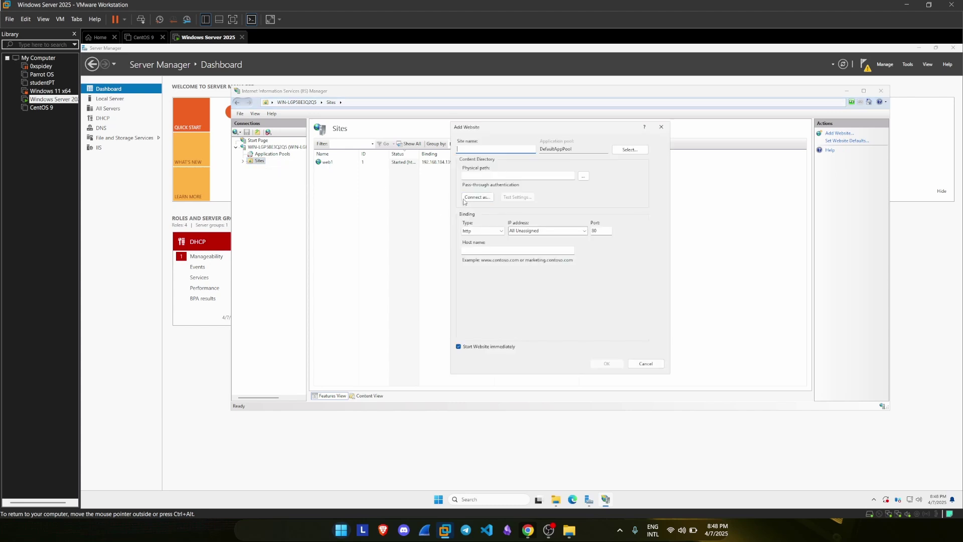
type("web2")
left_click(583, 176)
double_click(508, 329)
left_click(501, 340)
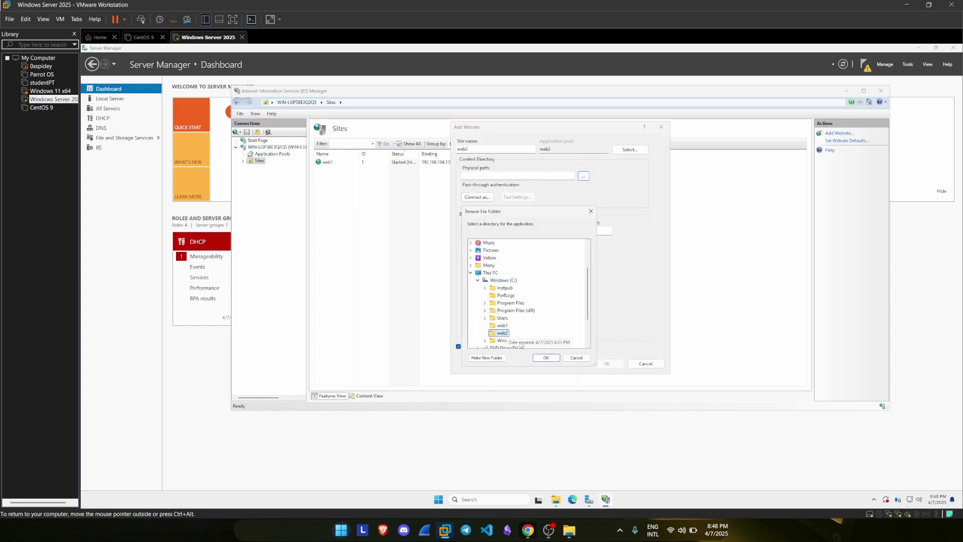
left_click(546, 357)
Step: Bind web2 to IP address 192.168.184.139 on port 81 and create the website
left_click(531, 231)
left_click(584, 230)
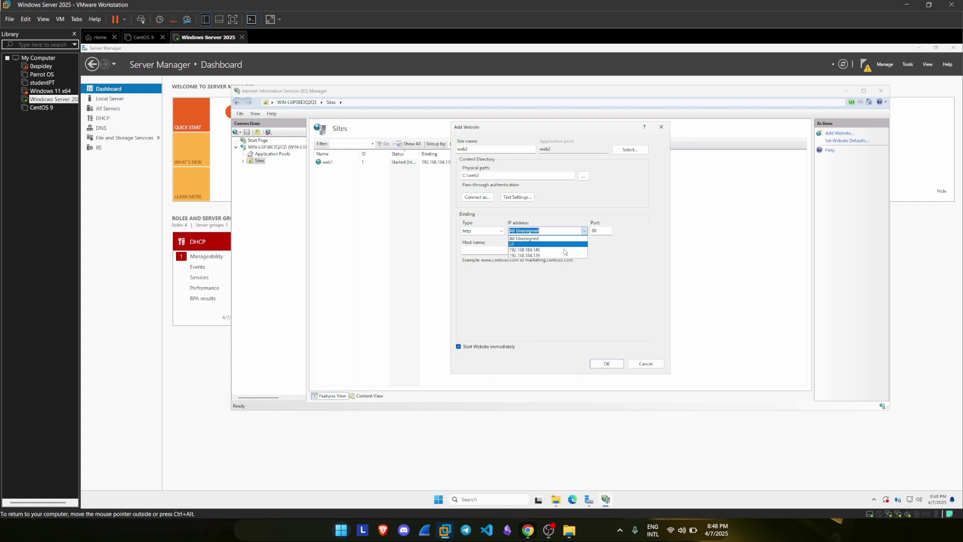
left_click(531, 244)
left_click(603, 231)
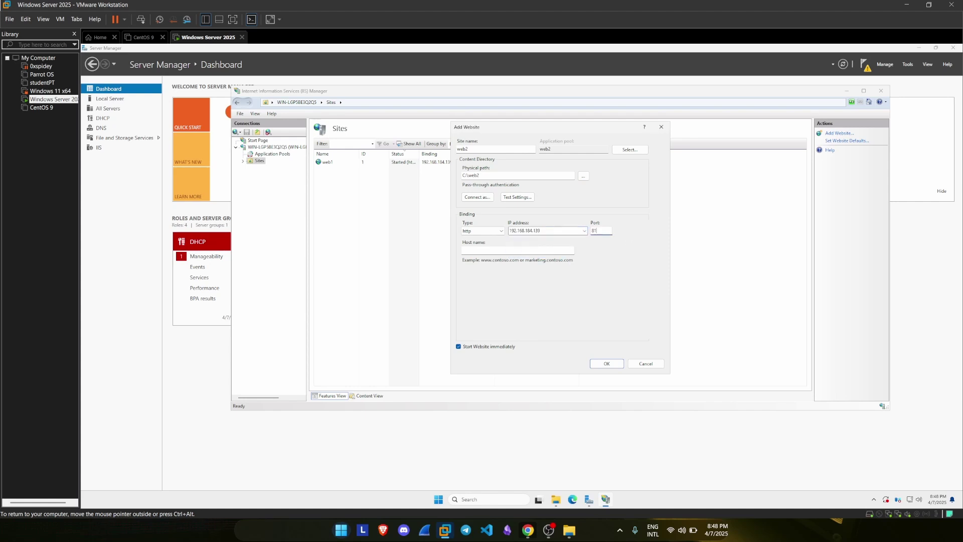
left_click(612, 364)
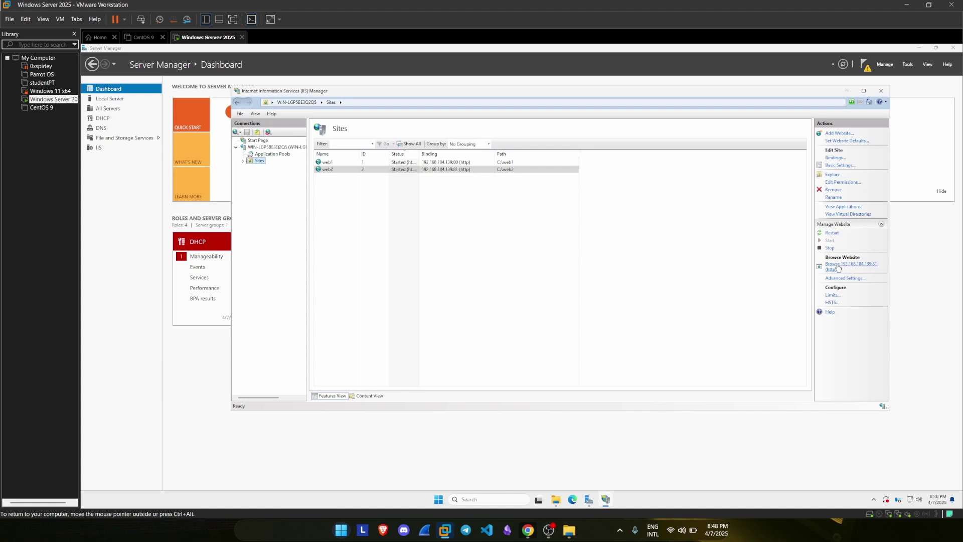
Step: Switch to the Brave browser on the host and load 192.168.184.139 to test the web1 site
key("ctrl+super+Left")
key("ctrl+super+Right")
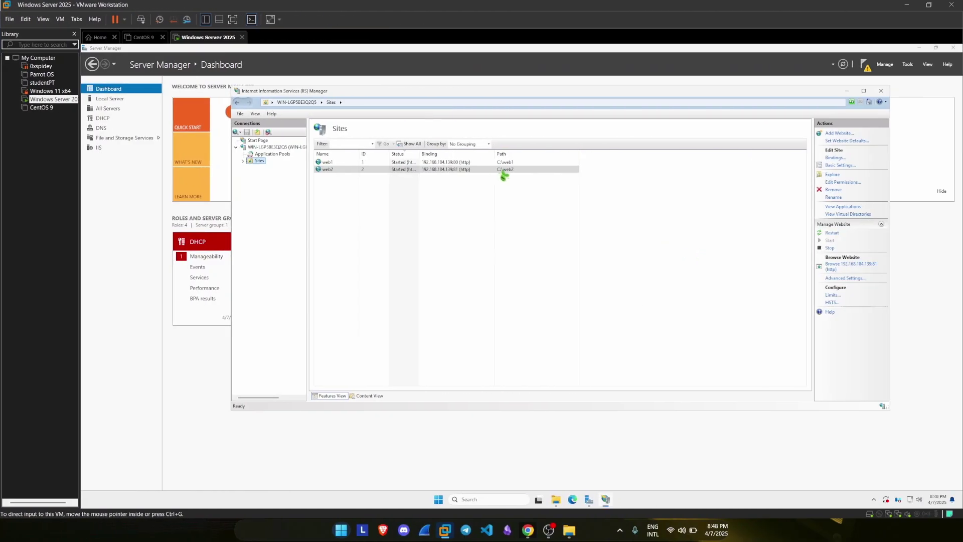
key("ctrl+super+Left")
left_click(494, 31)
key("Return")
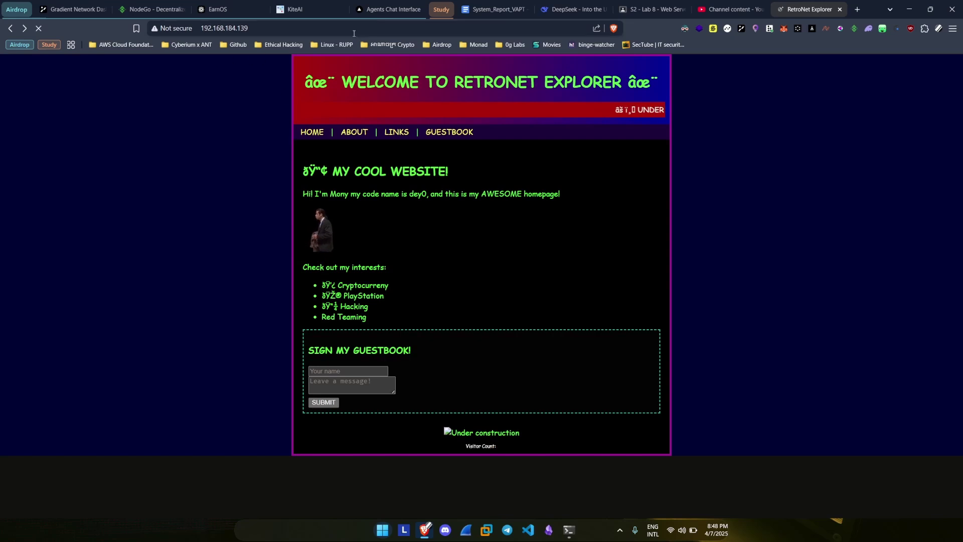
left_click_drag(266, 131, 609, 304)
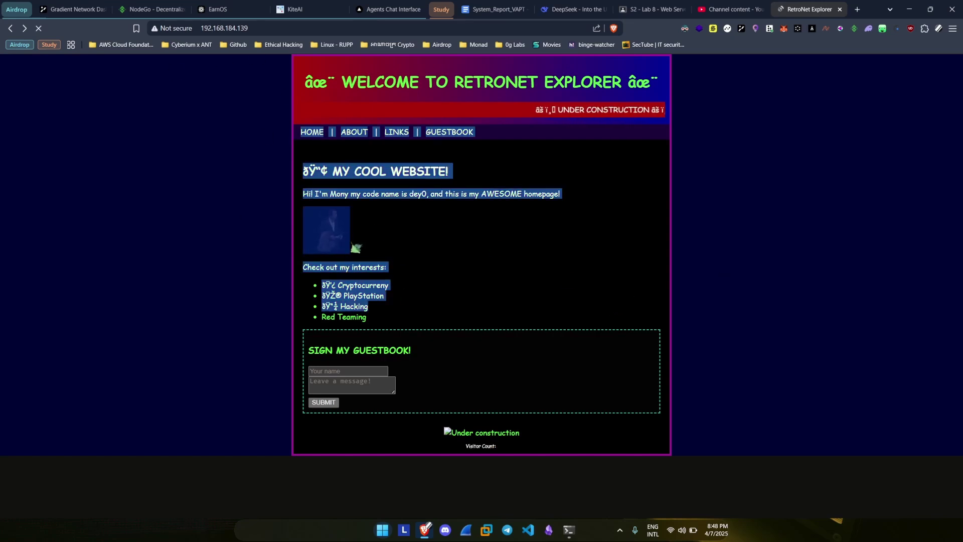
Step: Load 192.168.184.139:81 in the browser to test the web2 site
left_click(356, 247)
left_click(352, 28)
left_click(352, 28)
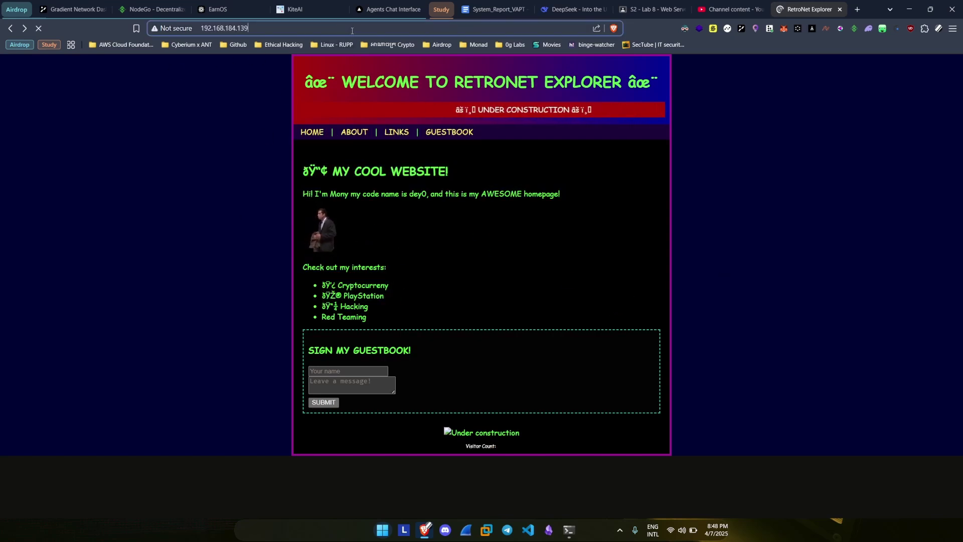
type(":81")
key("Return")
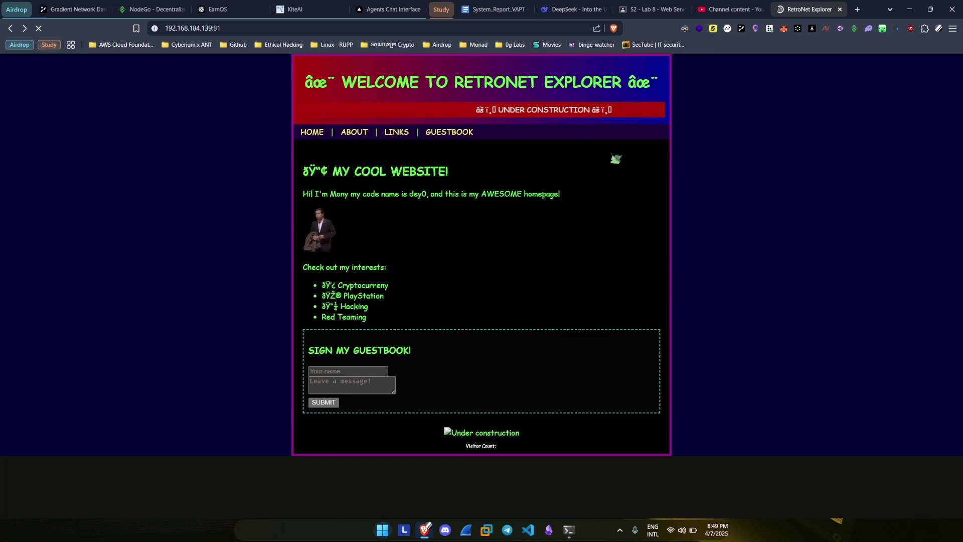
Step: Switch to the Windows Server 2025 virtual machine and start a new outbound firewall port rule for TCP remote port 81
key("ctrl+super+Right")
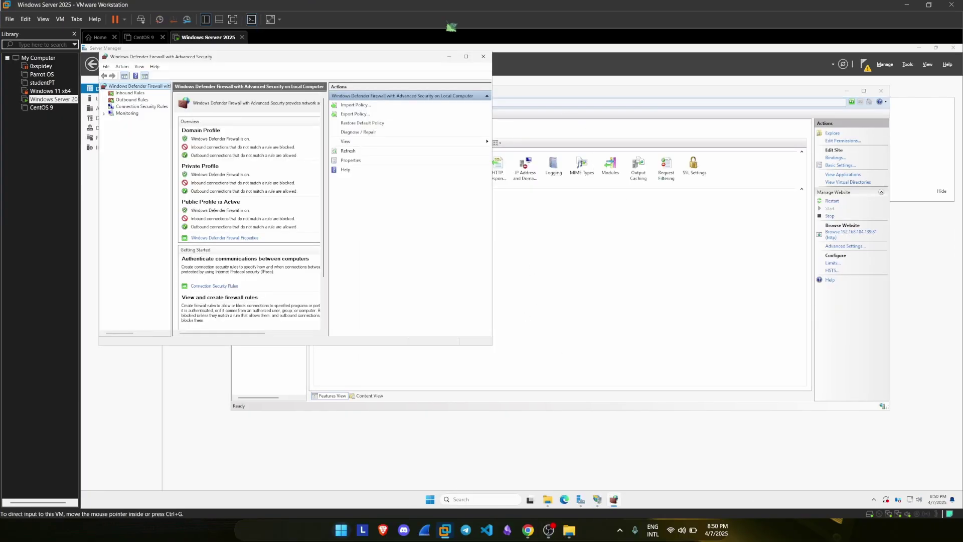
left_click_drag(405, 60, 500, 60)
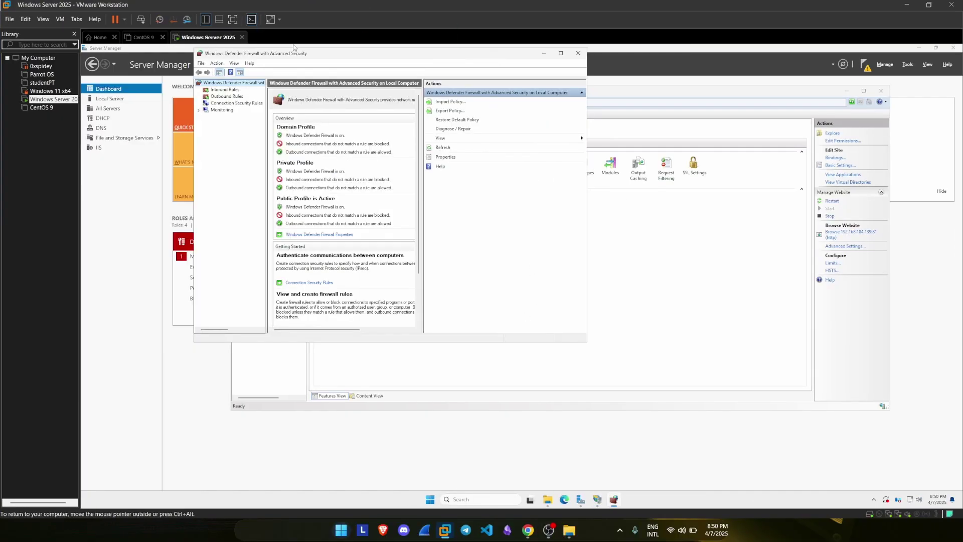
left_click(231, 96)
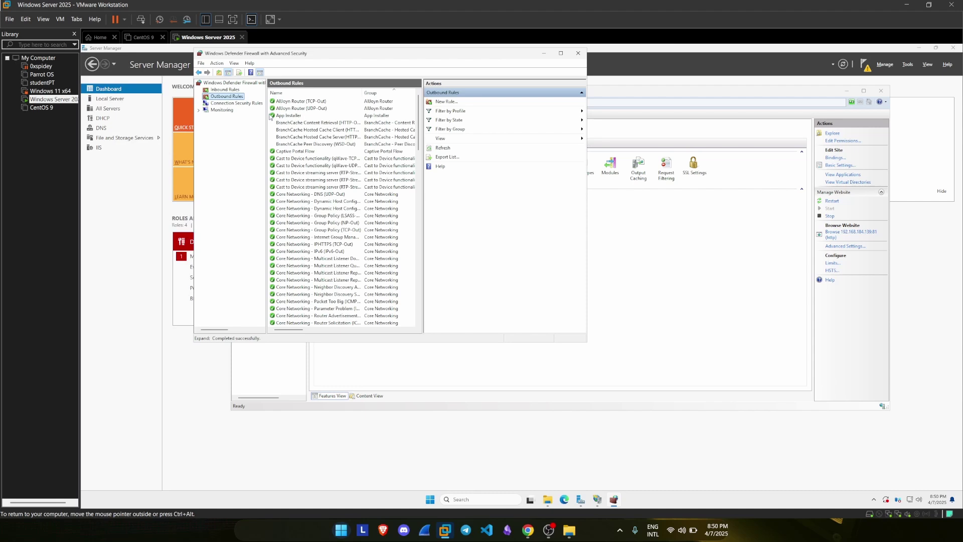
left_click_drag(431, 58, 539, 89)
left_click(572, 131)
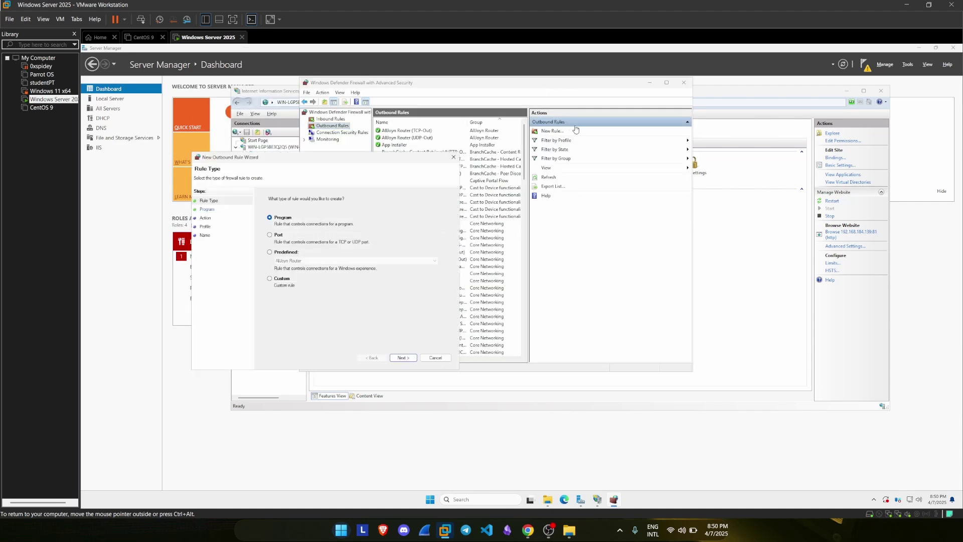
left_click(269, 235)
left_click(415, 357)
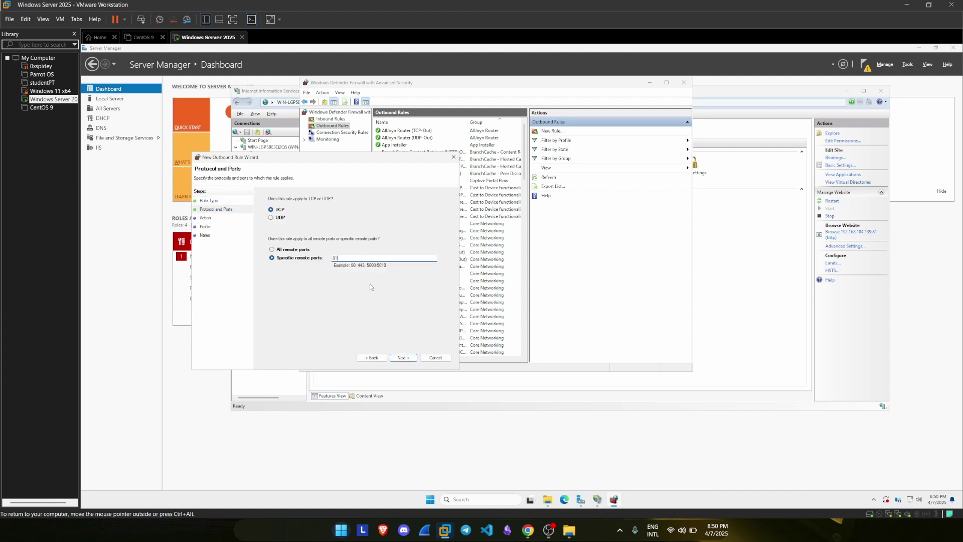
left_click(409, 357)
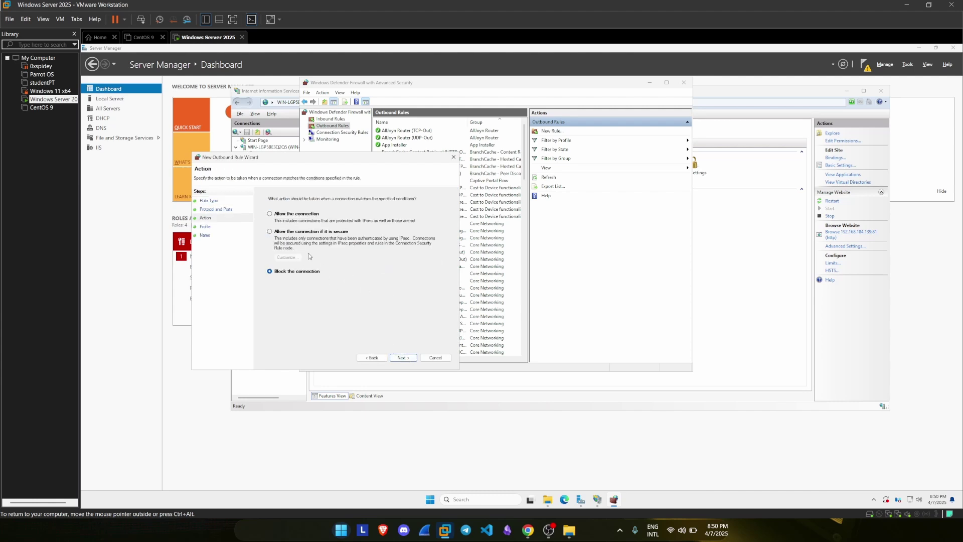
Step: Allow the connection on all profiles, name the outbound rule ALLOW WEB ACCESS PORT 81 and create it
left_click(296, 214)
left_click(403, 357)
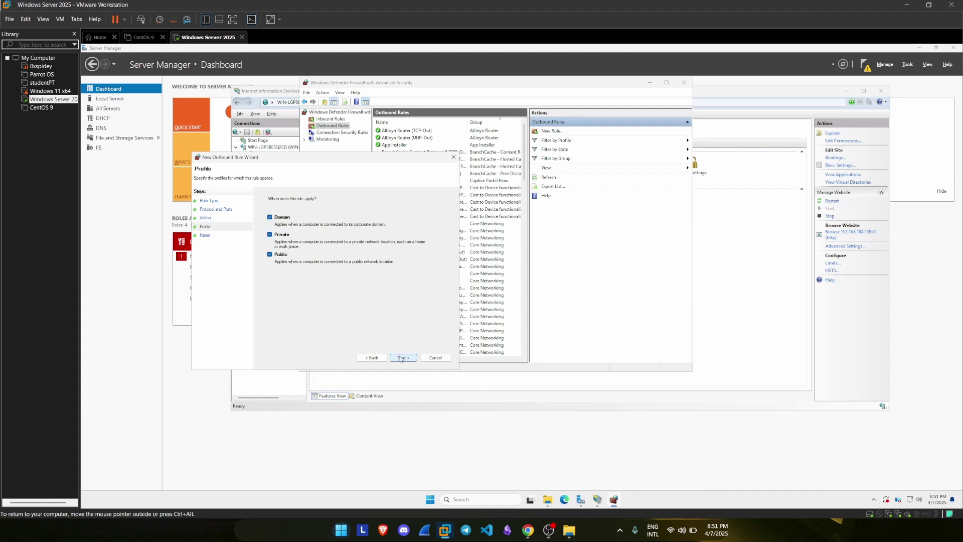
left_click(403, 357)
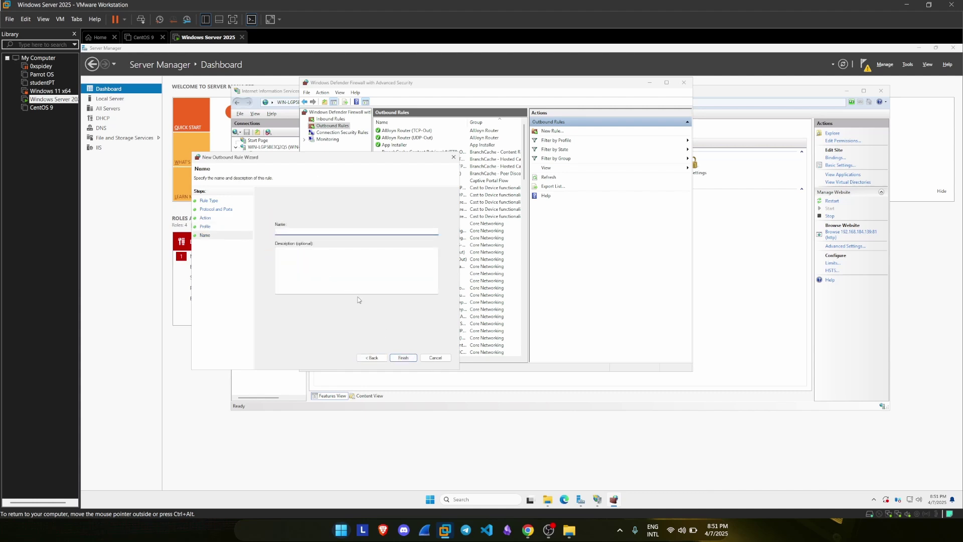
type("ALLOW WEB ACCESS F")
left_click(403, 358)
left_click(448, 131)
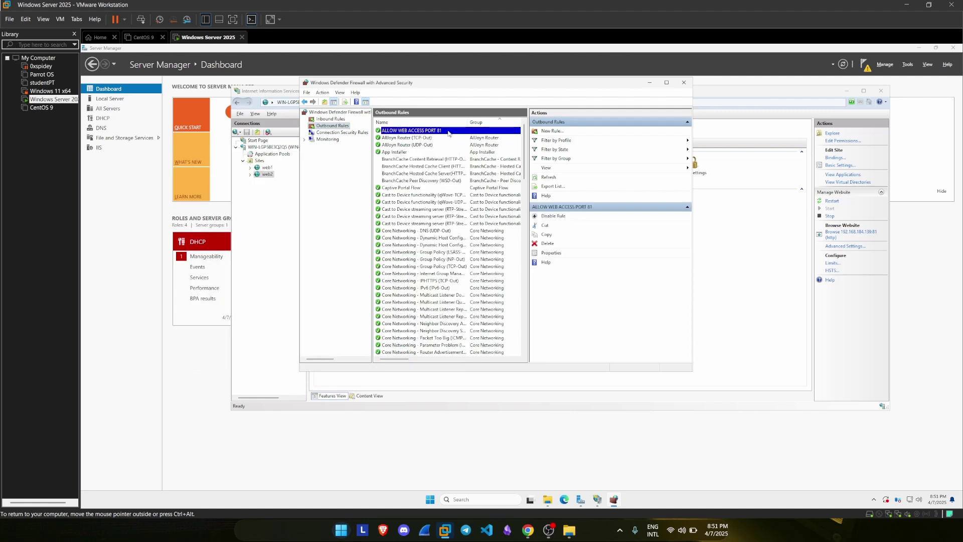
Step: Move the firewall window aside, switch to Brave on the host and request 192.168.184.139:81 again
left_click_drag(491, 96, 583, 86)
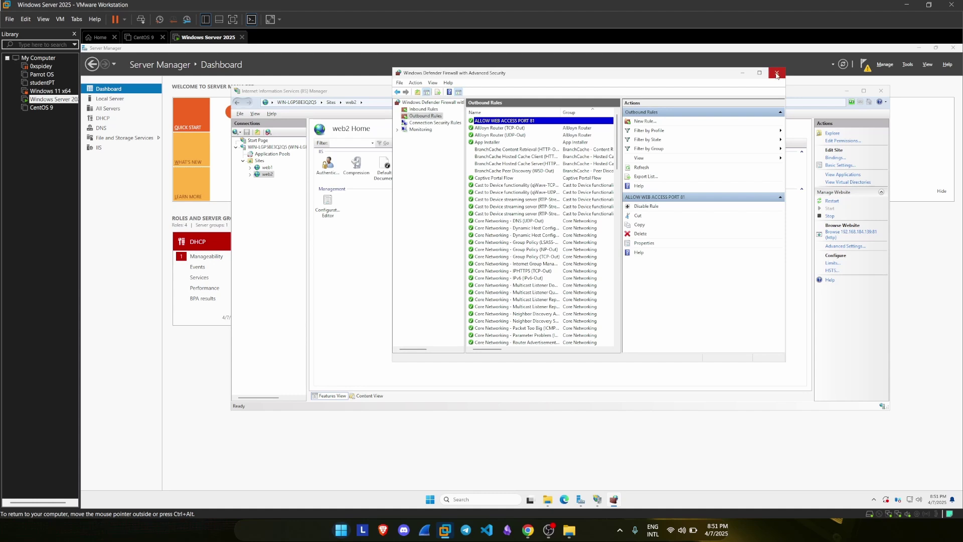
left_click(776, 75)
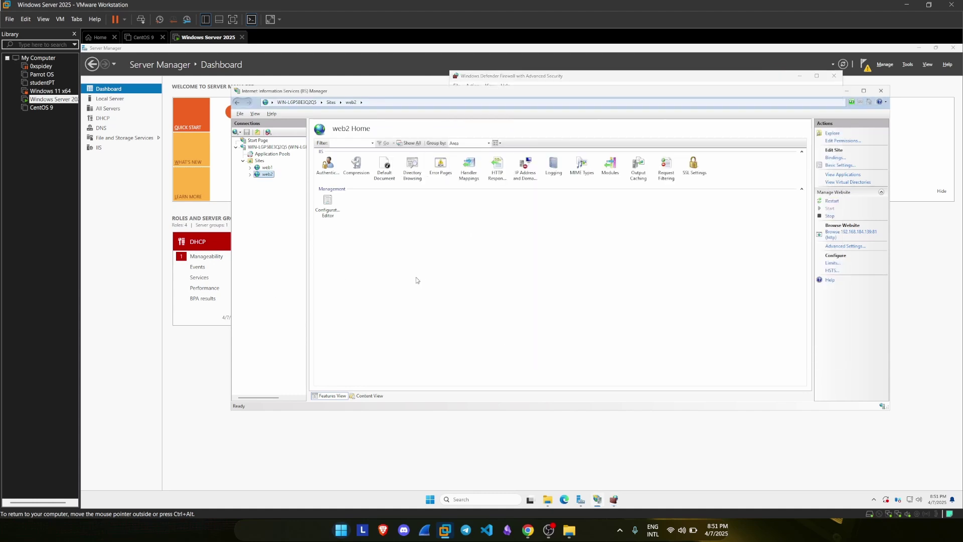
key("super+ctrl+Left")
left_click(39, 28)
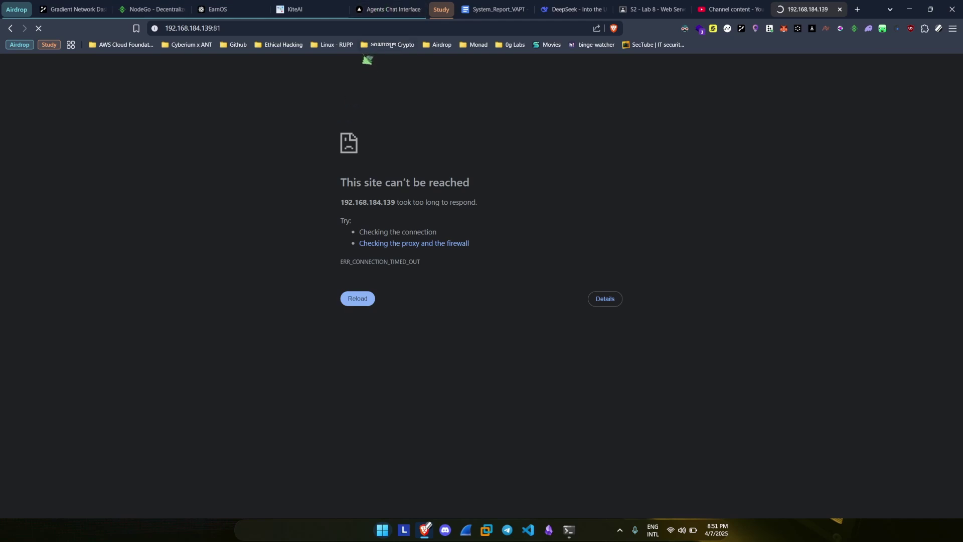
left_click(266, 32)
key("Return")
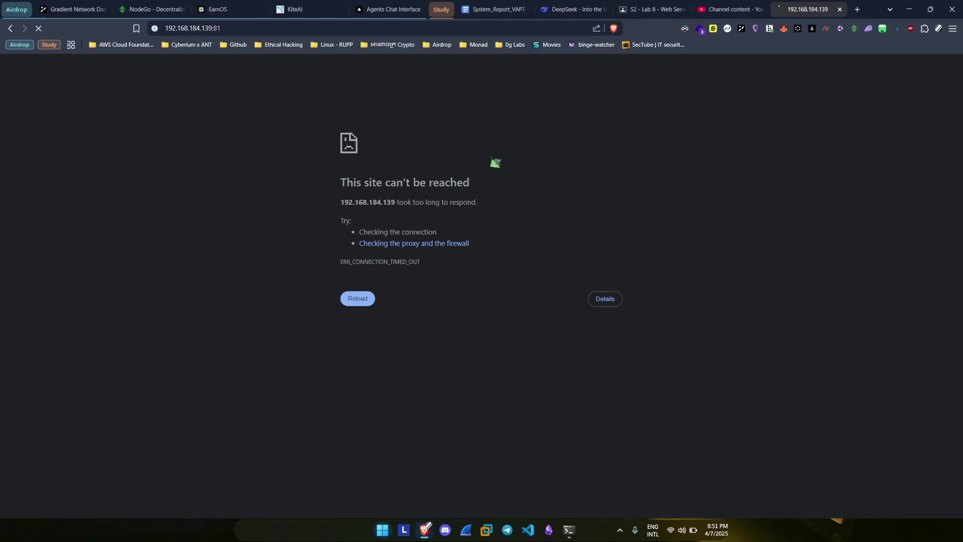
Step: Switch back to the virtual machine's firewall and set the WEB ACCESS inbound rule's specific local ports to 80, 81, 443
key("alt+Tab")
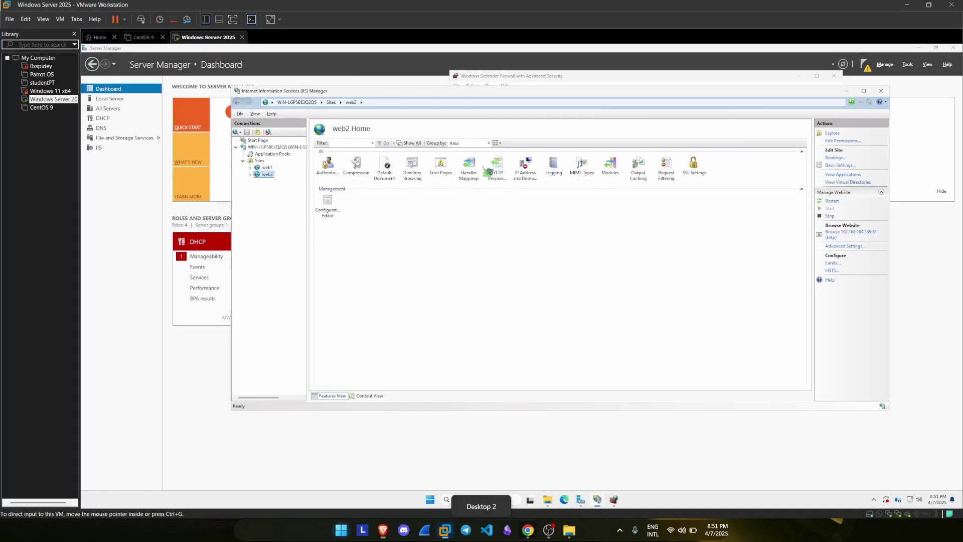
key("alt+Tab")
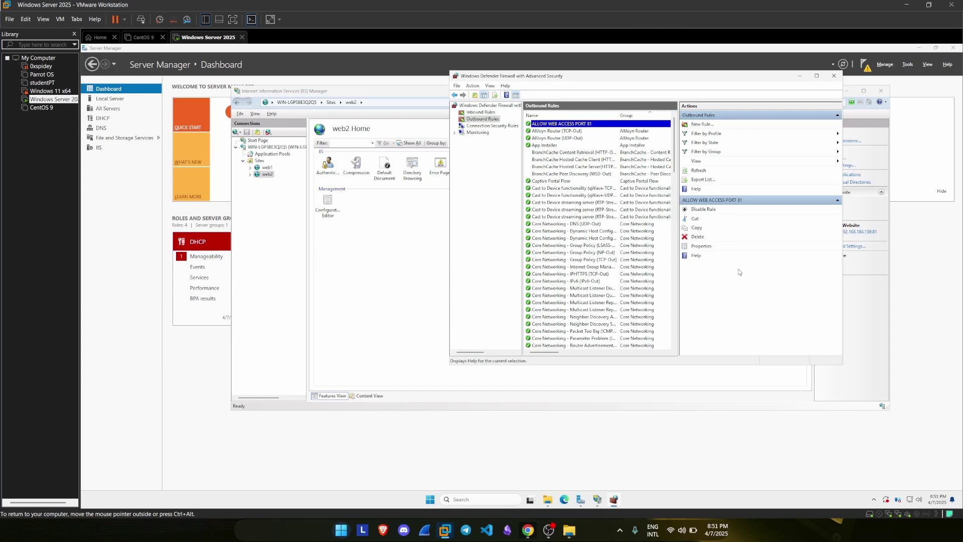
left_click(481, 502)
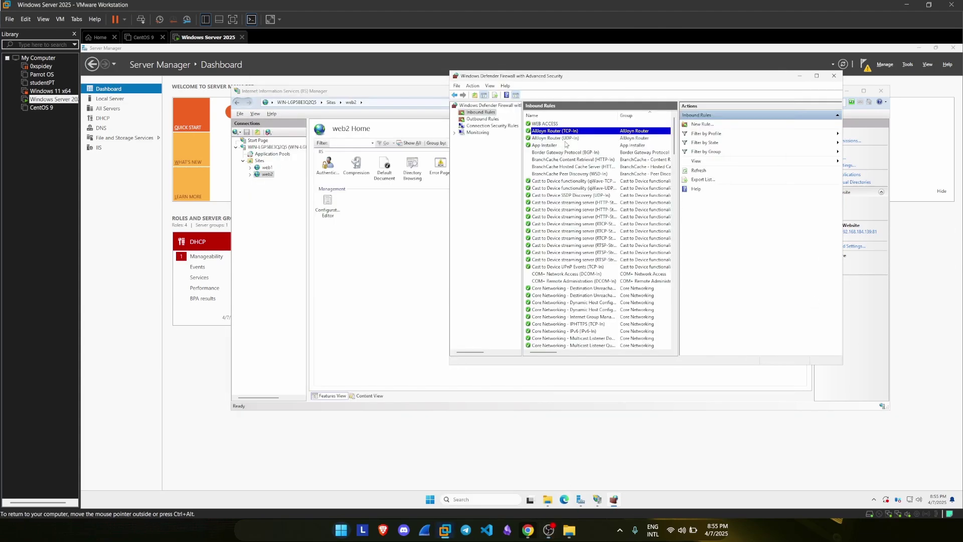
left_click(566, 124)
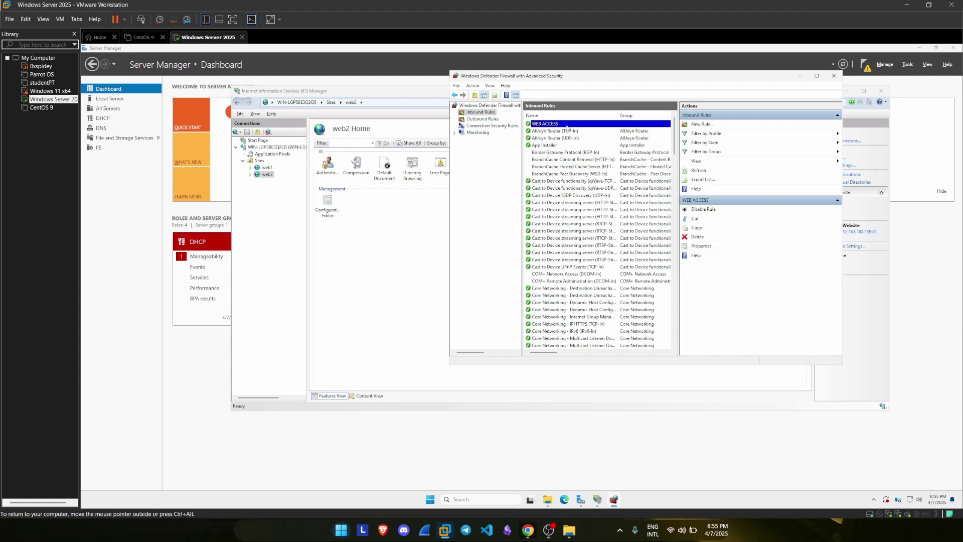
double_click(549, 125)
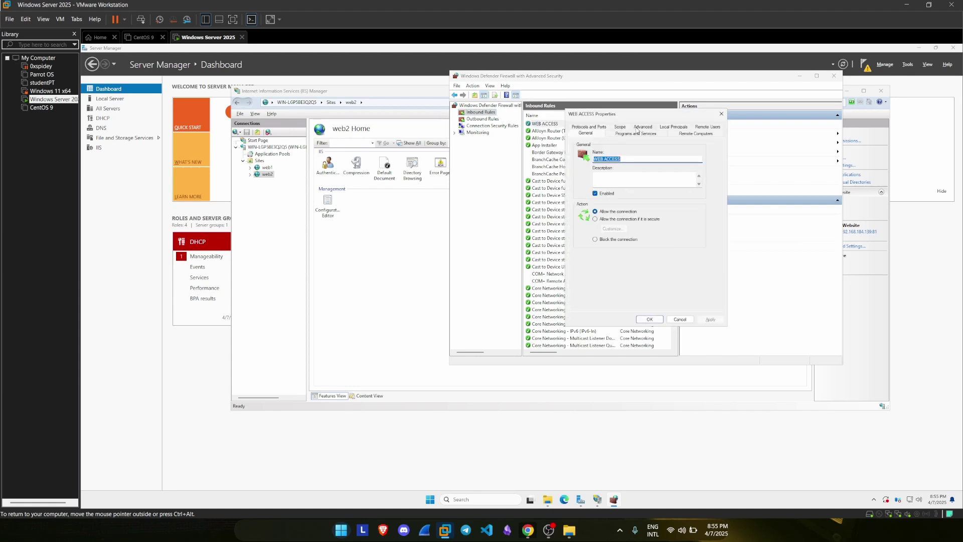
left_click(601, 126)
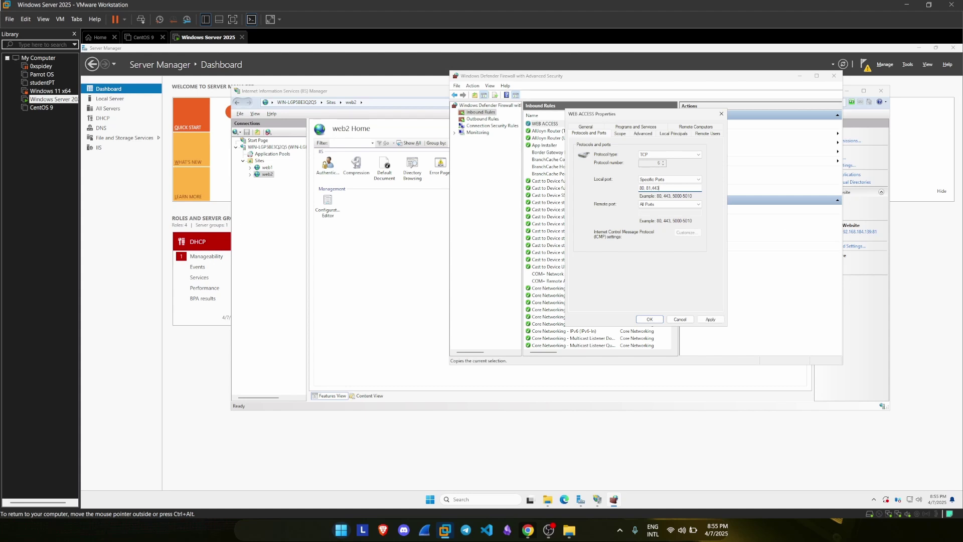
left_click(710, 319)
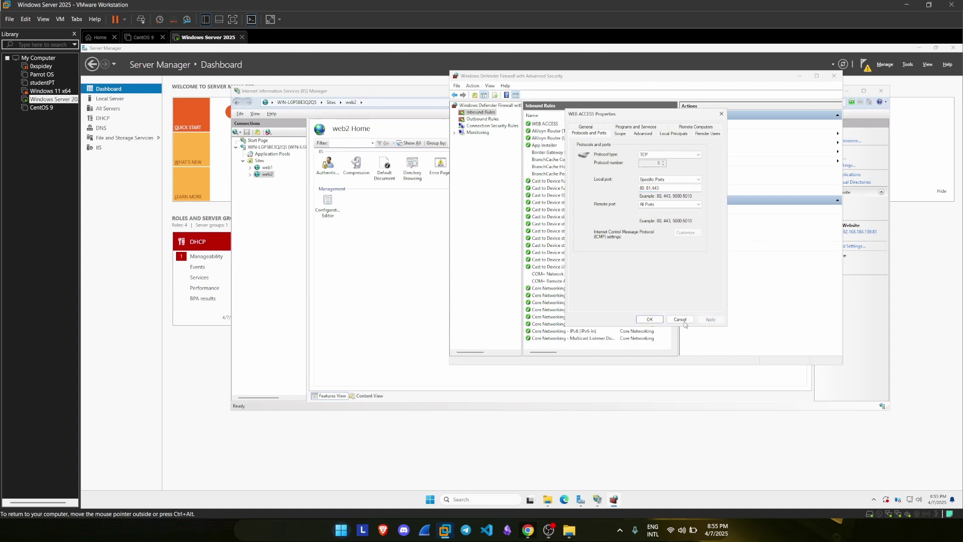
left_click(650, 319)
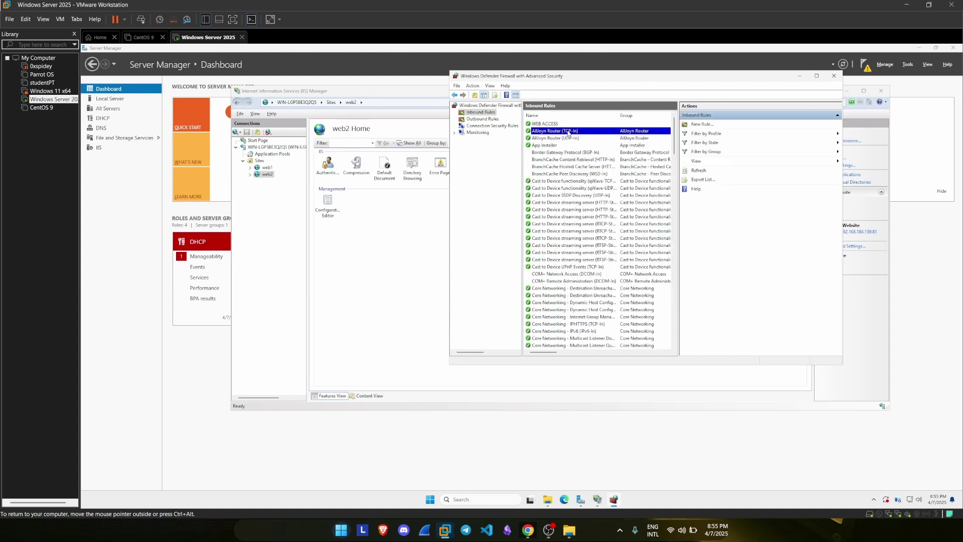
Step: Switch to Brave on the host and load 192.168.184.139 without a port to test web1
key("ctrl+super+Left")
left_click(248, 28)
left_click(249, 28)
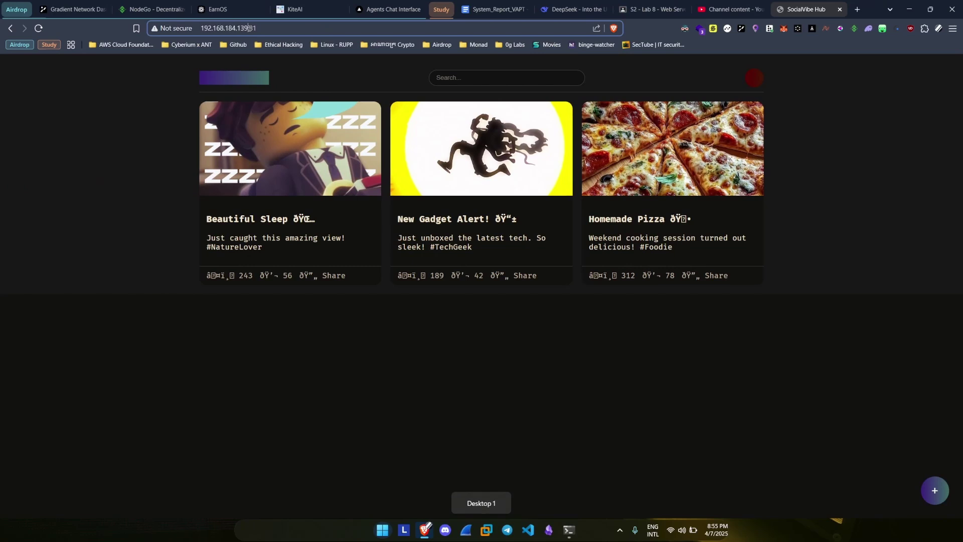
key("Delete")
key("Delete")
key("Delete")
key("Return")
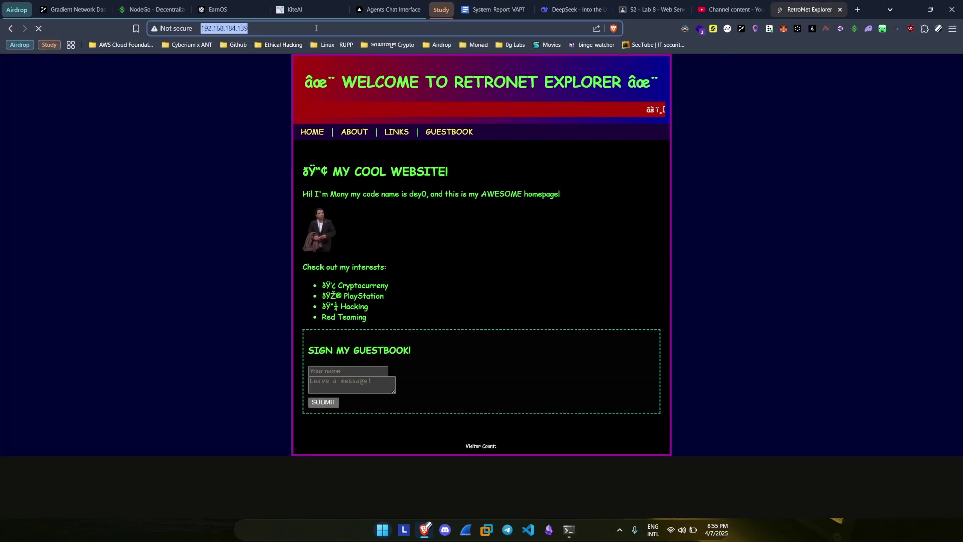
Step: Add port 81 to the address and load 192.168.184.139:81 to test web2
left_click(312, 28)
left_click(315, 28)
type(":9")
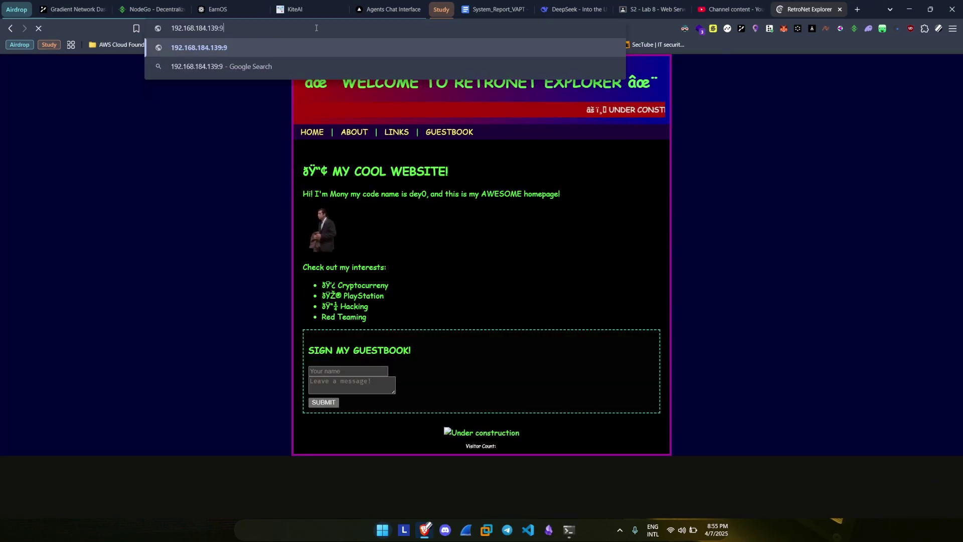
key("BackSpace")
type("81")
key("Return")
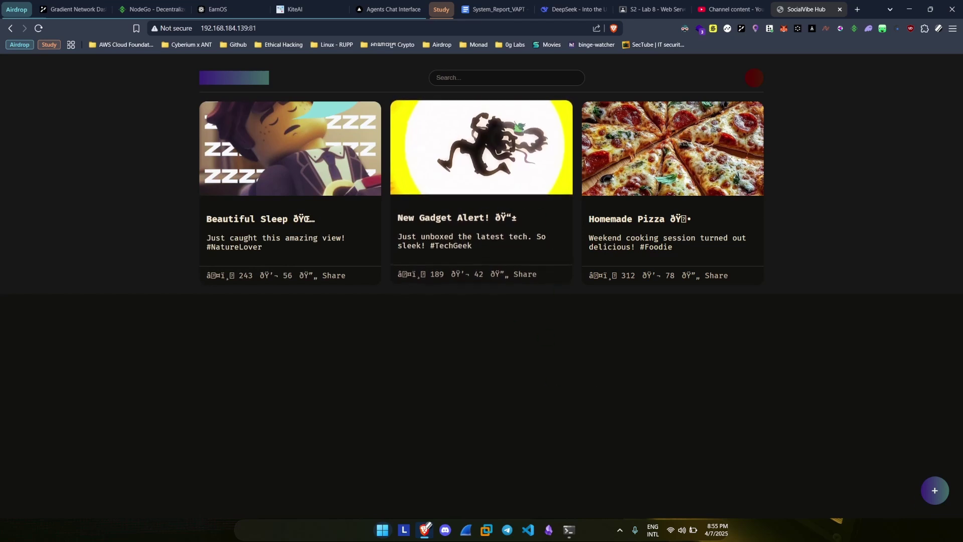
Step: Return to the Windows Server 2025 virtual machine and close the Windows Defender Firewall window
key("ctrl+super+Right")
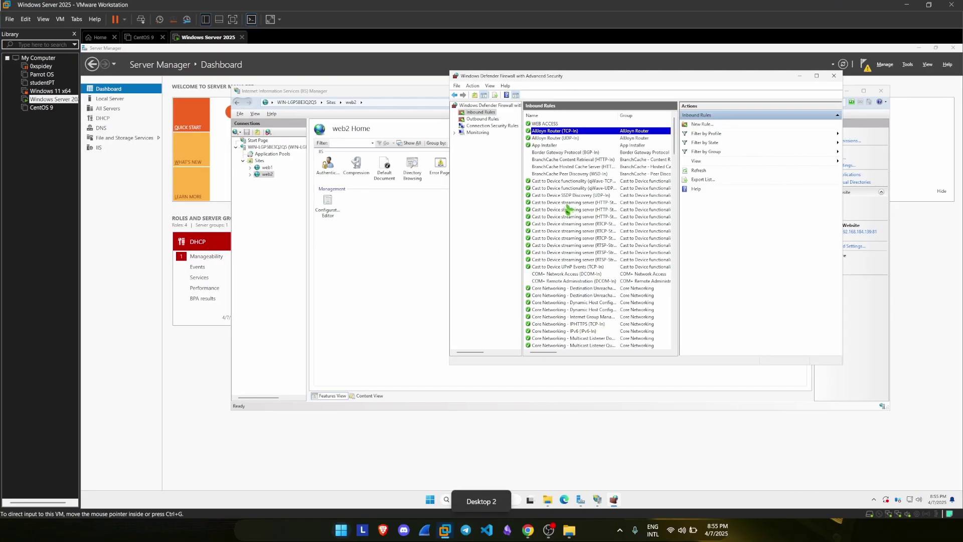
left_click_drag(666, 79, 550, 88)
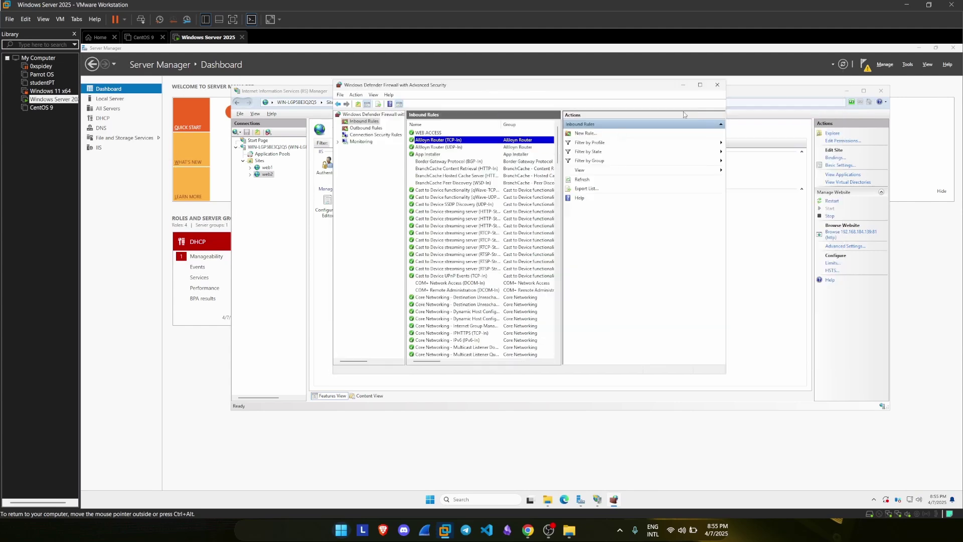
left_click(718, 86)
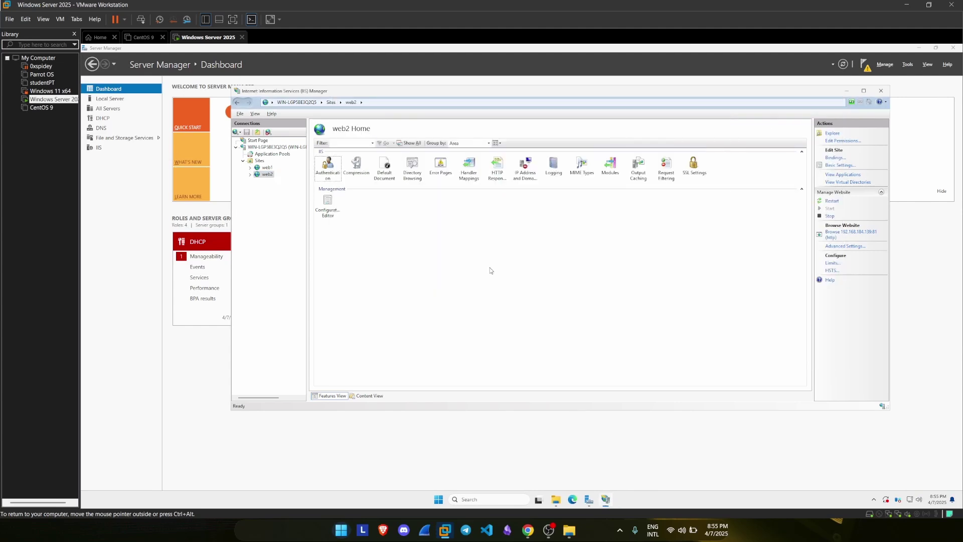
left_click(267, 167)
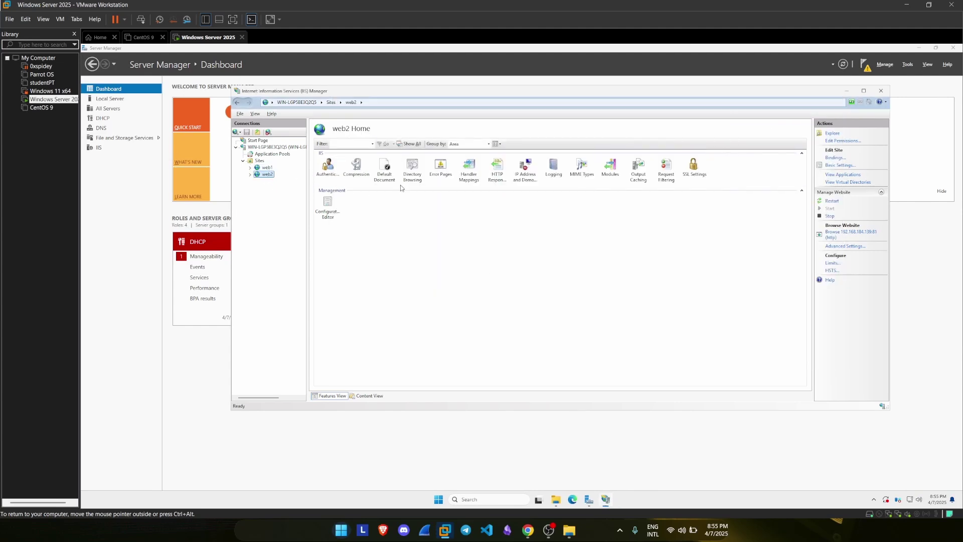
left_click(843, 158)
left_click(561, 208)
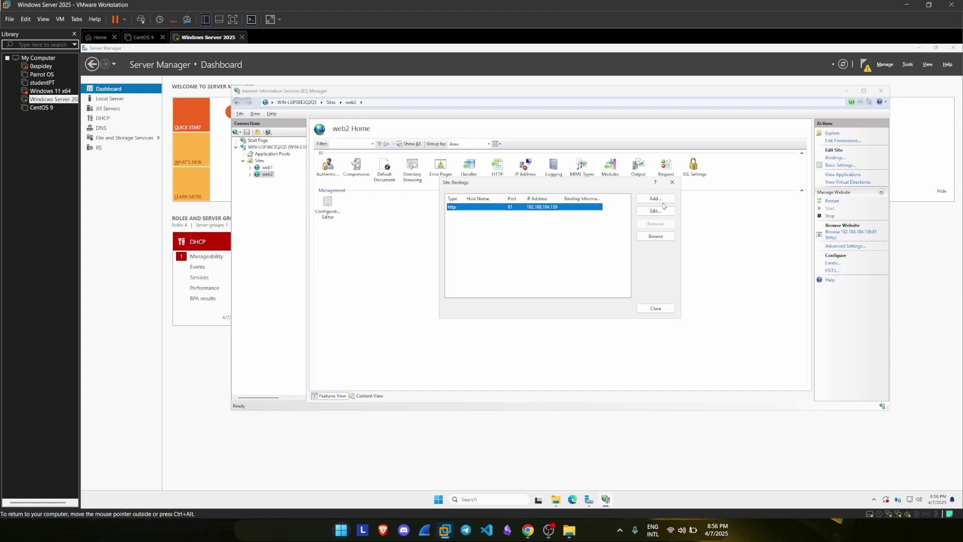
left_click(671, 182)
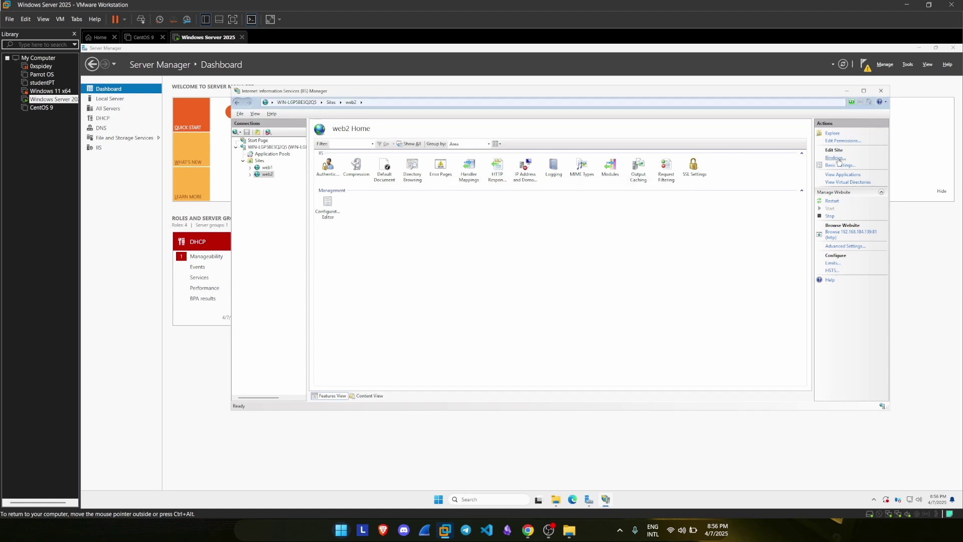
Step: Change web2's site binding to IP address 192.168.184.140 on port 80, and restart the site
left_click(834, 158)
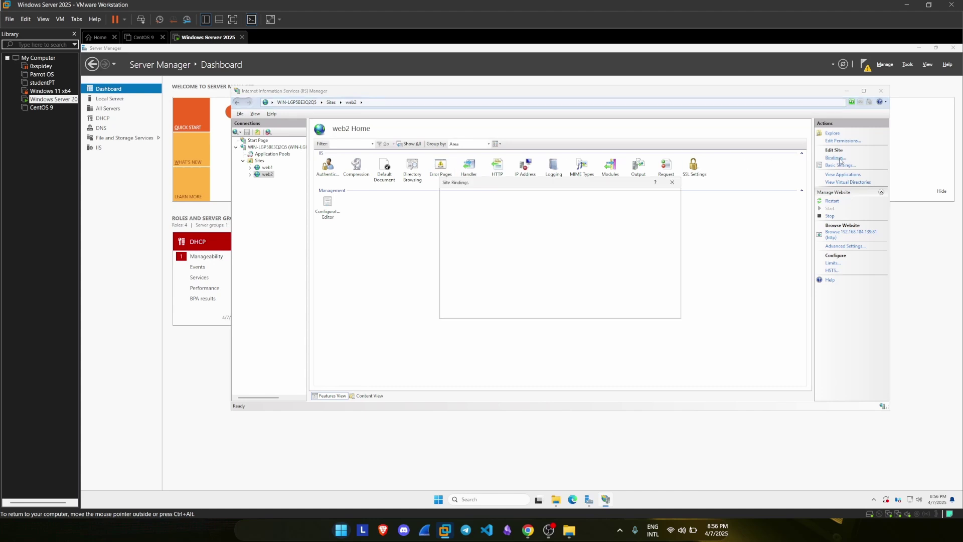
left_click(551, 207)
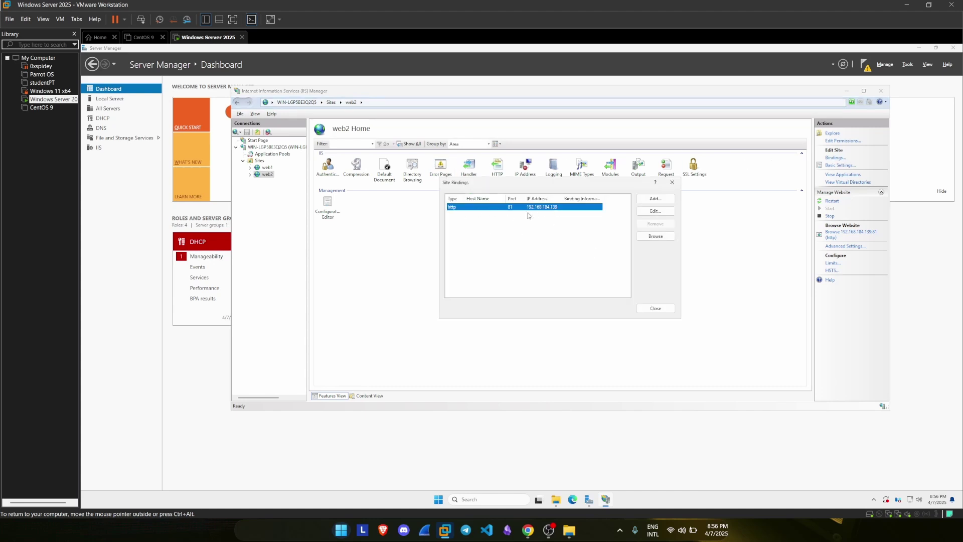
left_click(655, 210)
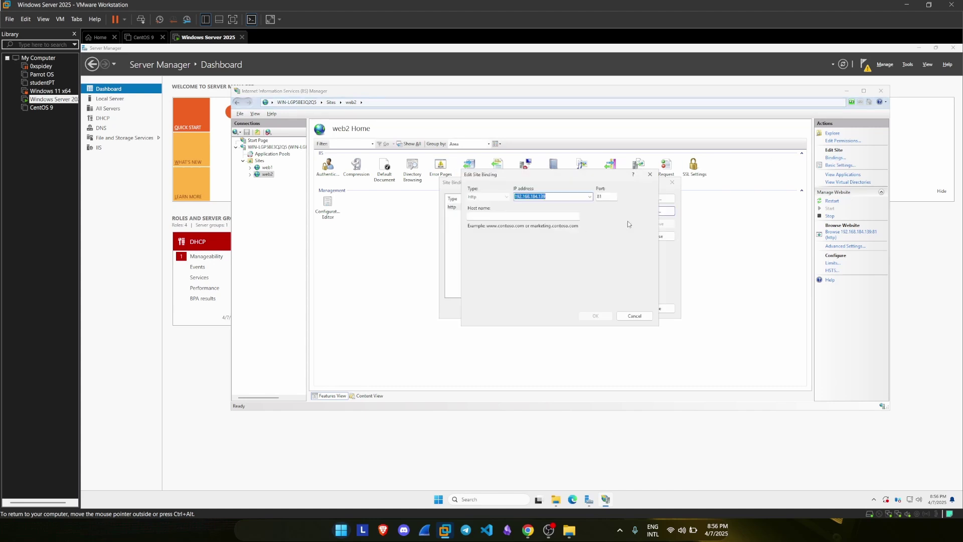
left_click(610, 198)
left_click(590, 197)
left_click(562, 222)
left_click(597, 316)
left_click(652, 313)
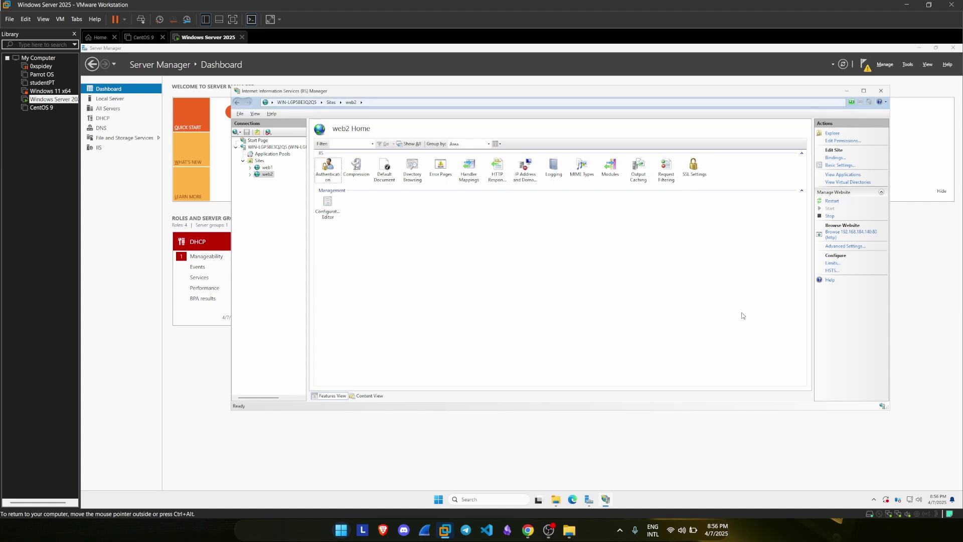
left_click(832, 201)
Step: Switch to Brave on the host and load 192.168.184.140 to test web2
key("ctrl+super+Left")
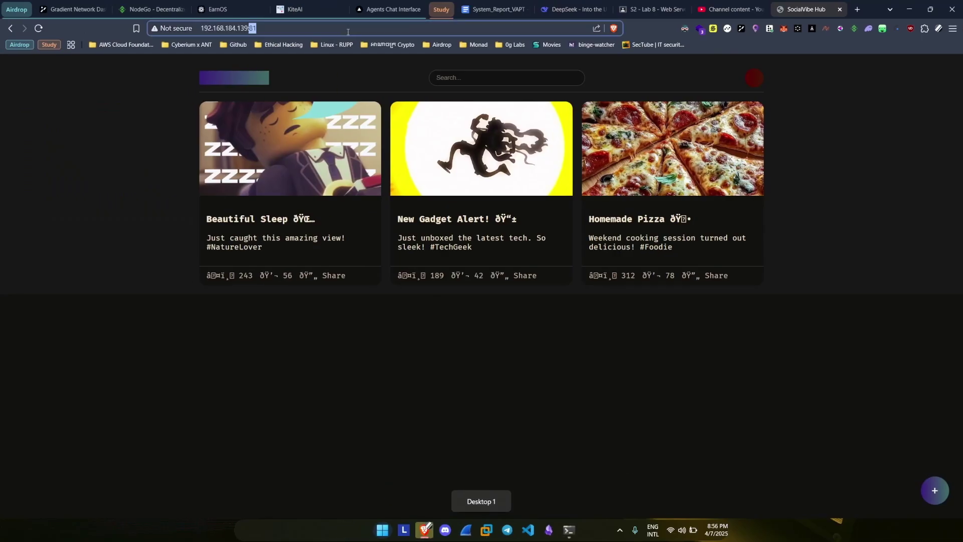
key("Return")
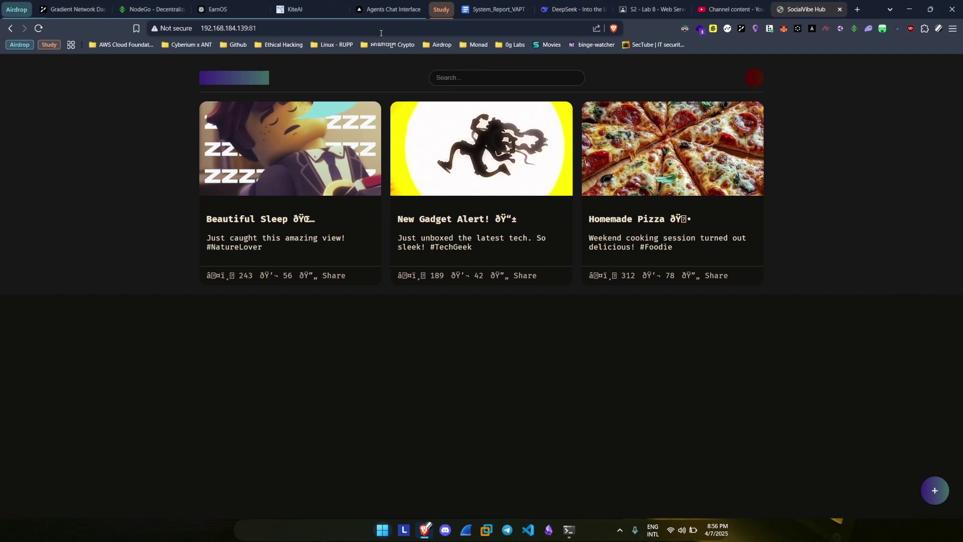
left_click(380, 30)
key("BackSpace")
key("ctrl+z")
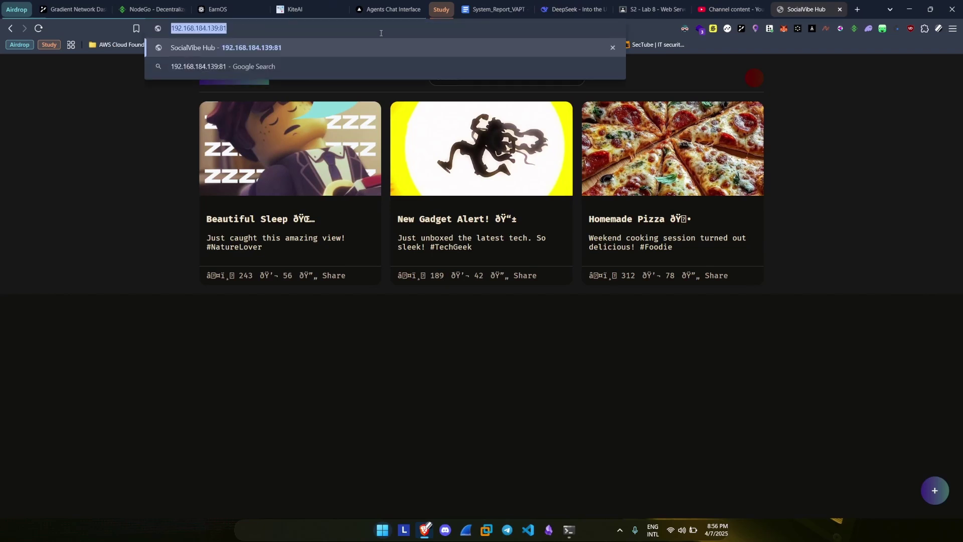
key("BackSpace")
type("192.168.184.140")
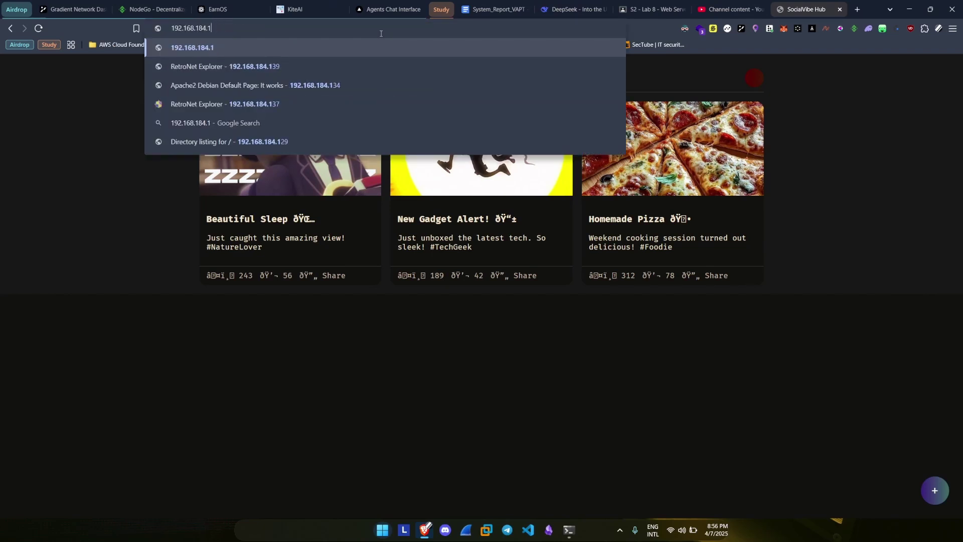
key("Return")
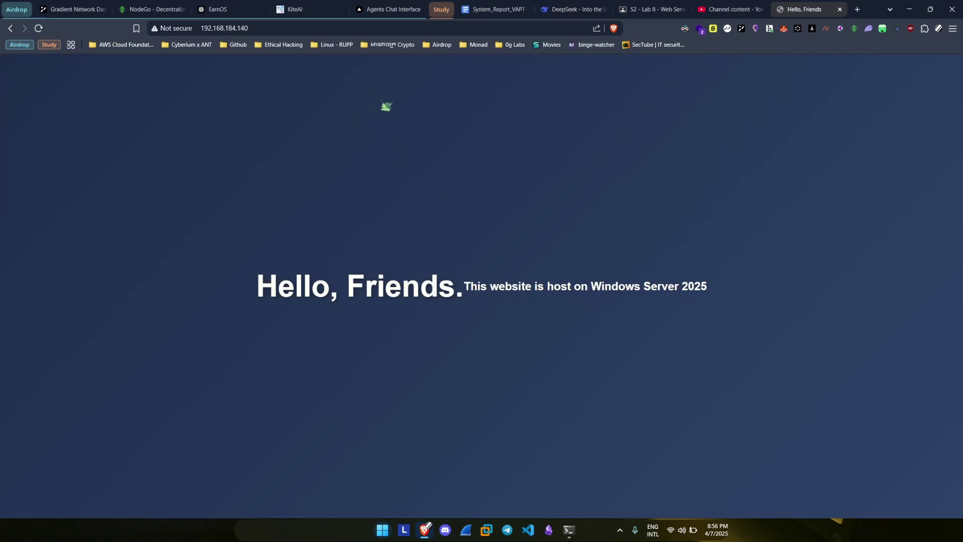
Step: Return to the Windows Server 2025 virtual machine and restart the whole IIS web server
key("alt+Tab")
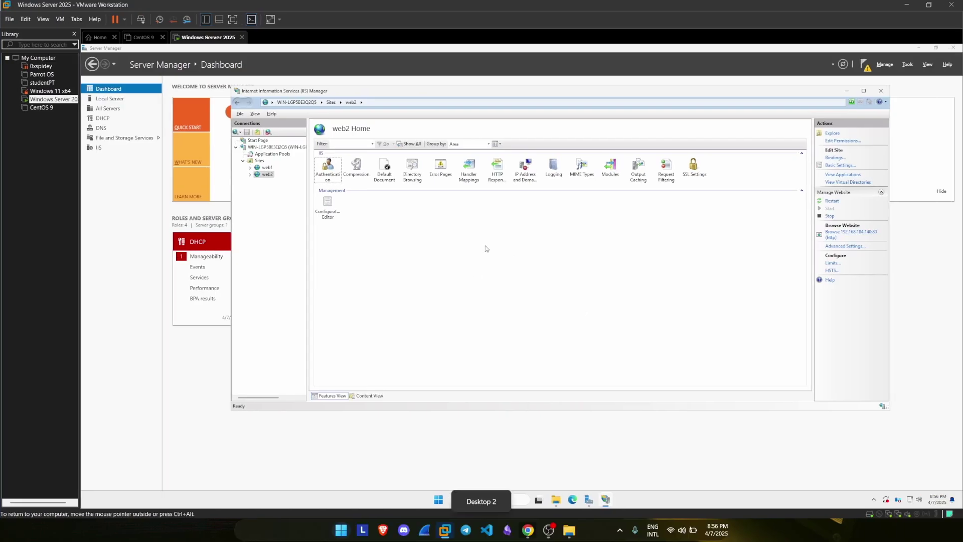
left_click(259, 160)
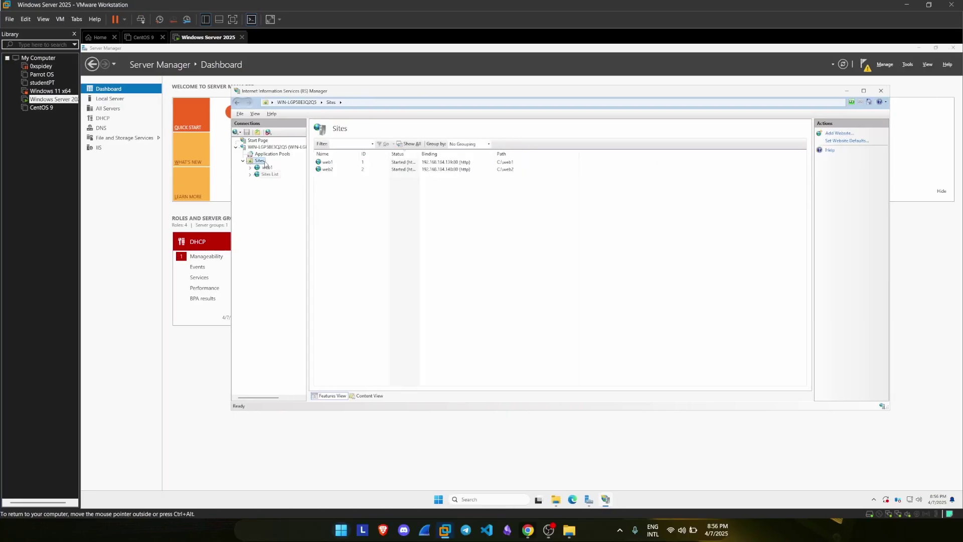
right_click(260, 163)
right_click(277, 147)
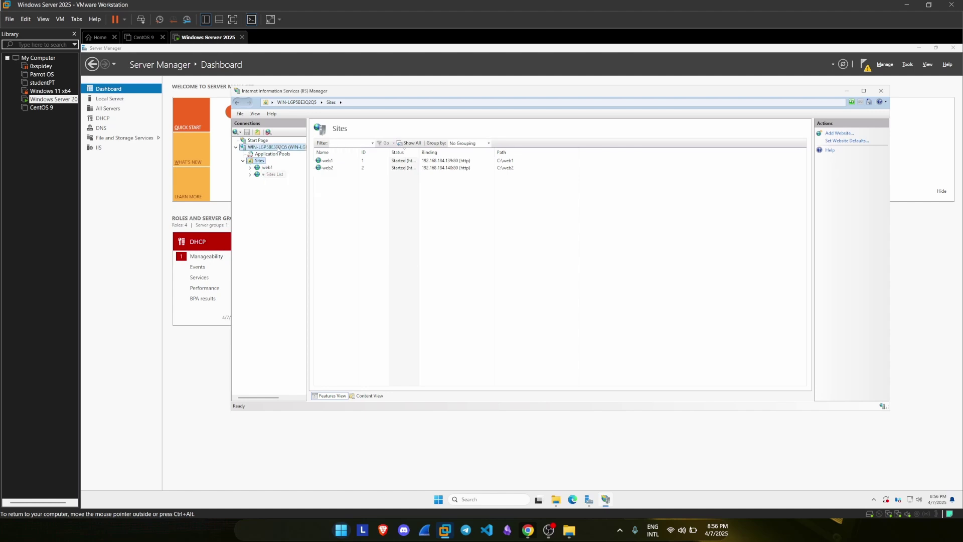
left_click(269, 148)
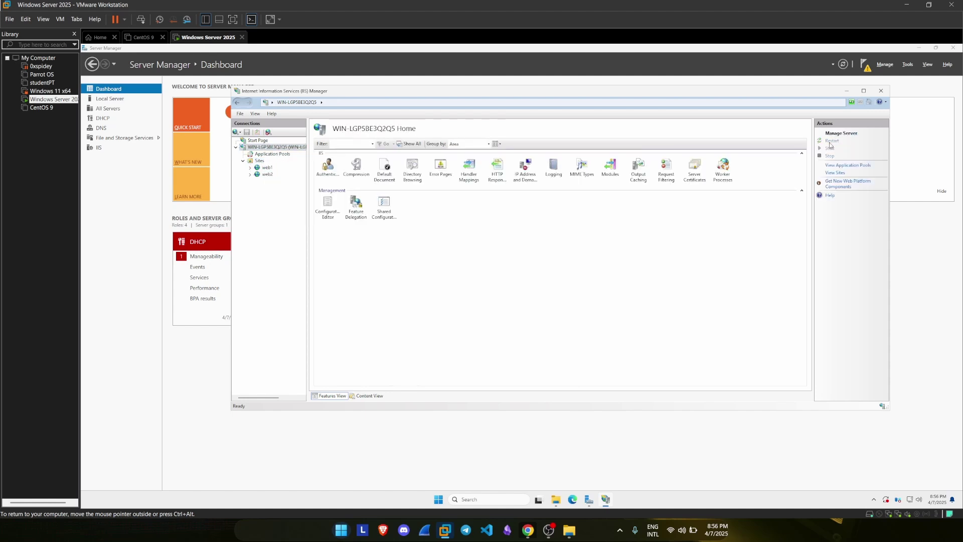
left_click(832, 140)
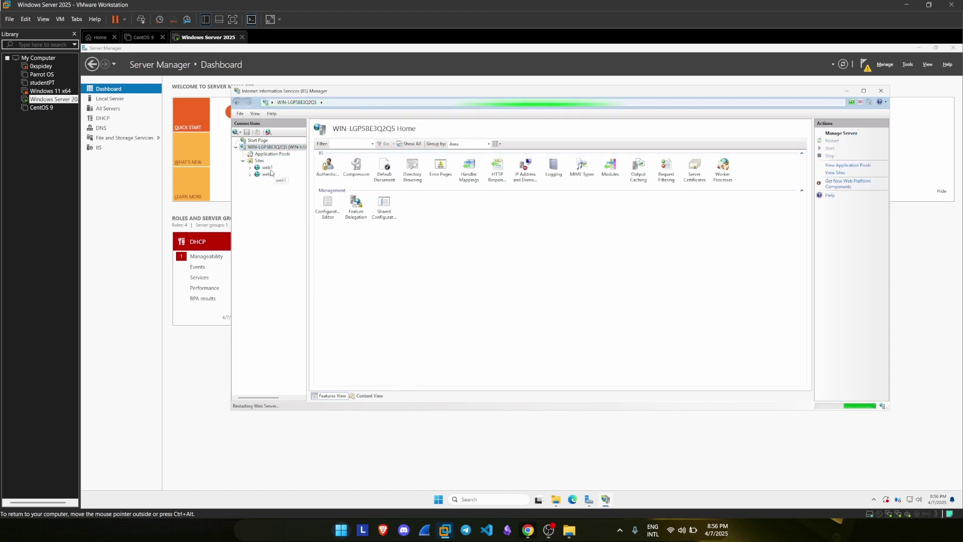
Step: Switch to Brave on the host, refresh the web2 page and load 192.168.184.139 to test web1
key("ctrl+super+Left")
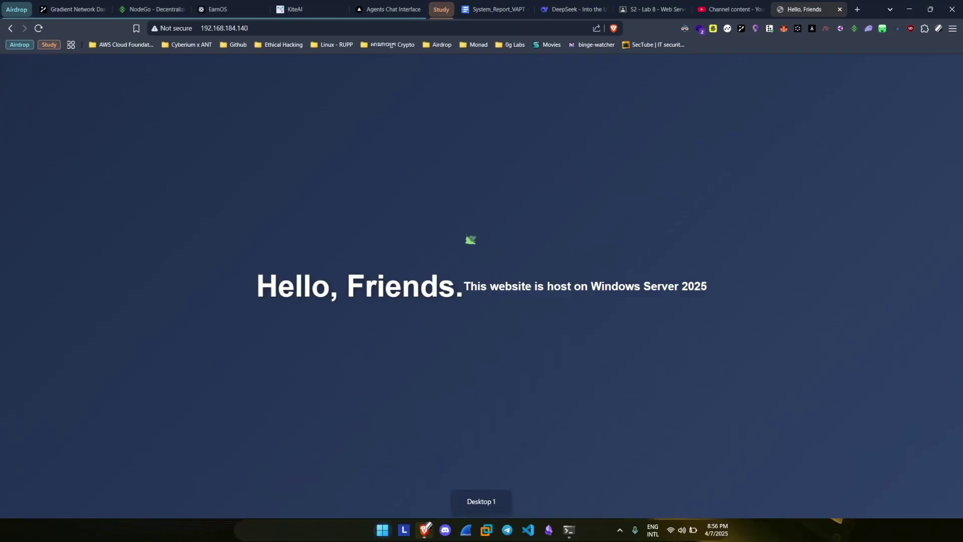
key("F5")
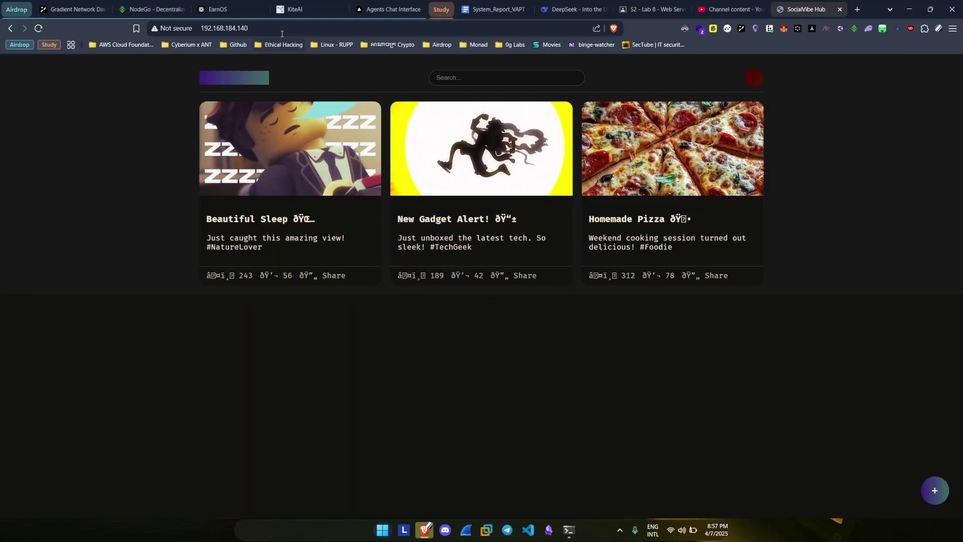
key("ctrl+l")
left_click(292, 31)
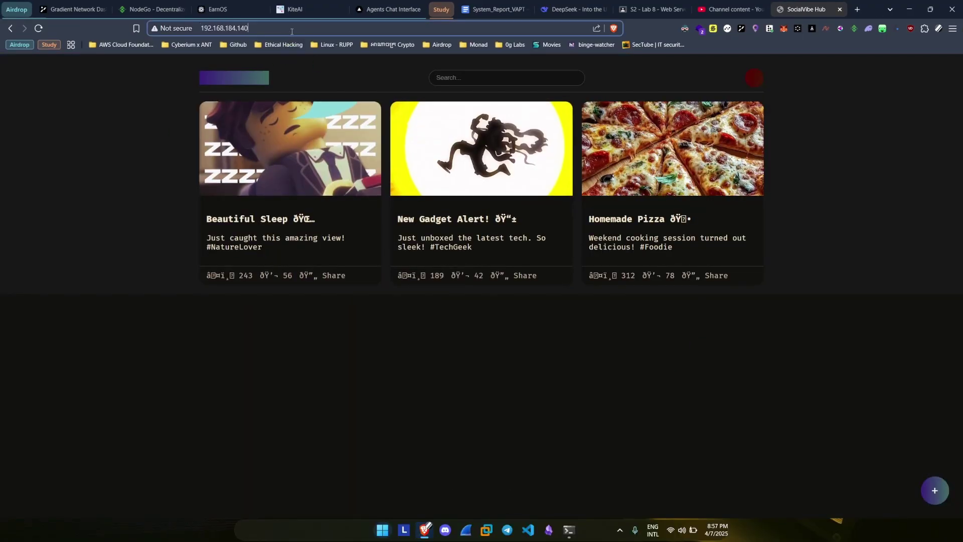
key("BackSpace")
key("BackSpace")
type("39")
key("Return")
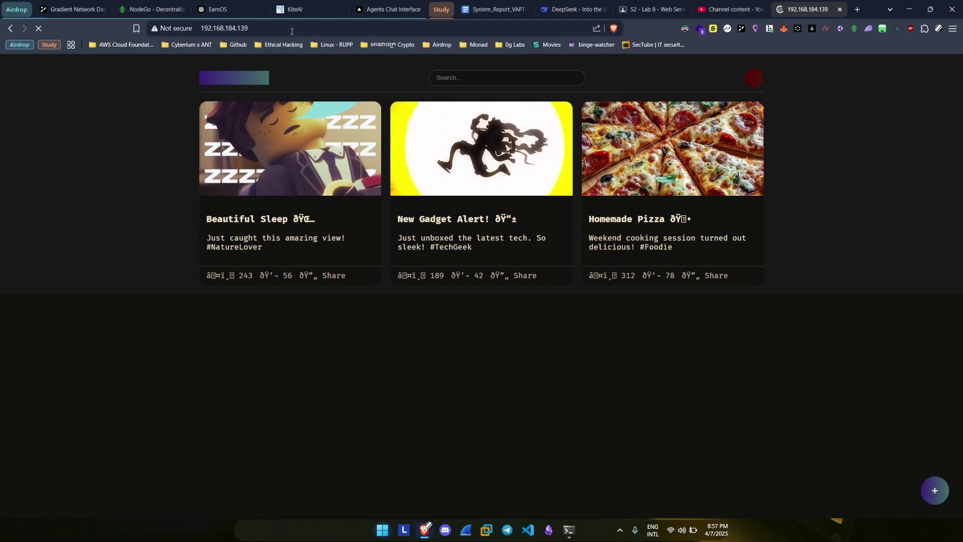
Step: Change the address back to 192.168.184.140 and load web2 again
left_click(288, 29)
key("BackSpace")
key("BackSpace")
key("BackSpace")
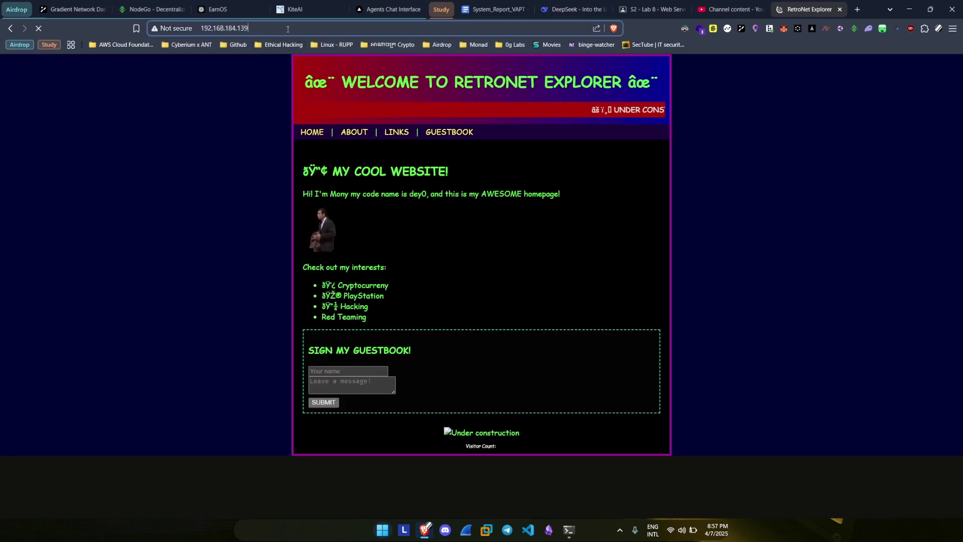
type("4")
key("BackSpace")
type("140")
key("Return")
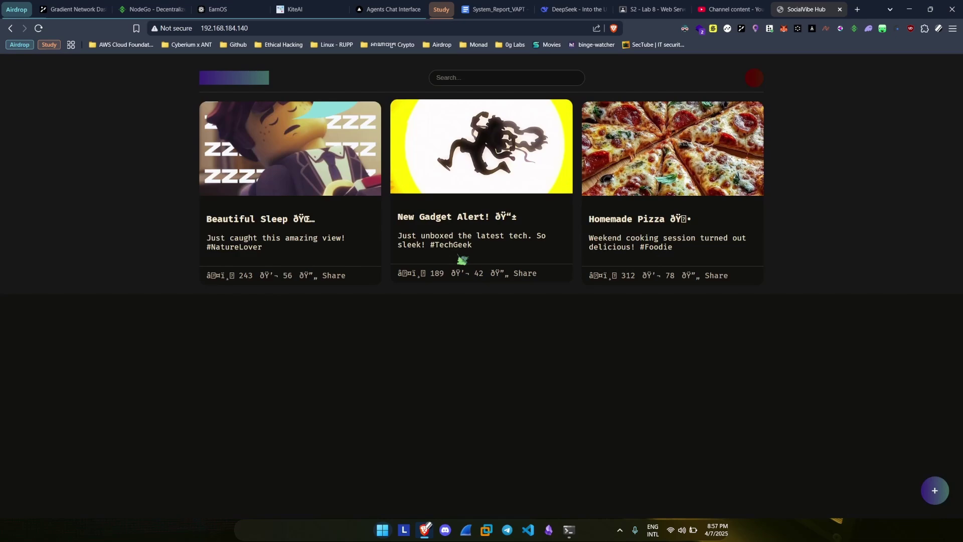
key("ctrl+super+Right")
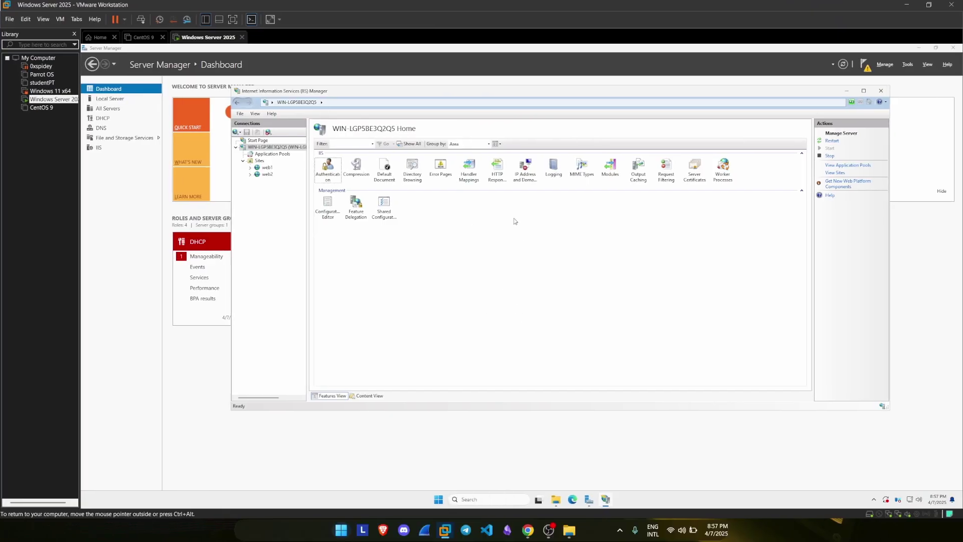
left_click(266, 168)
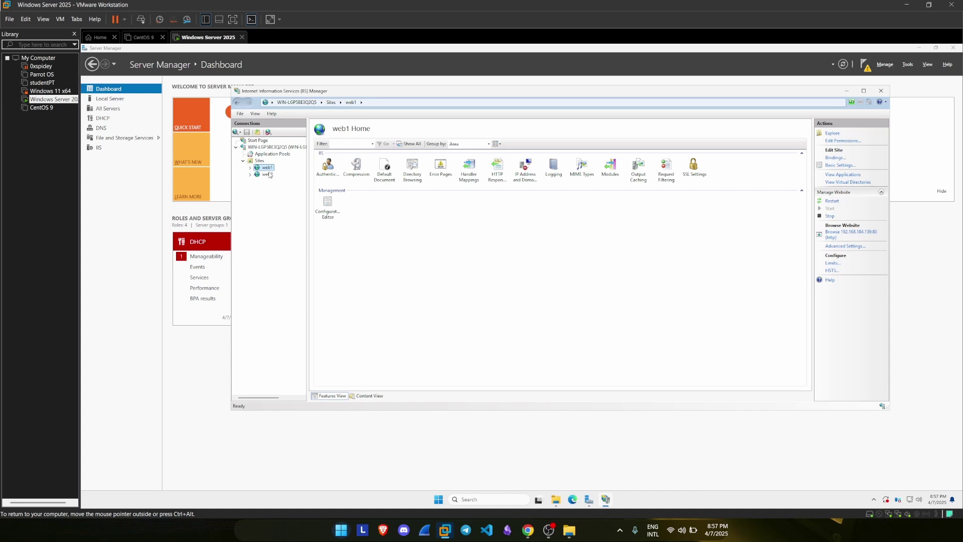
left_click(835, 158)
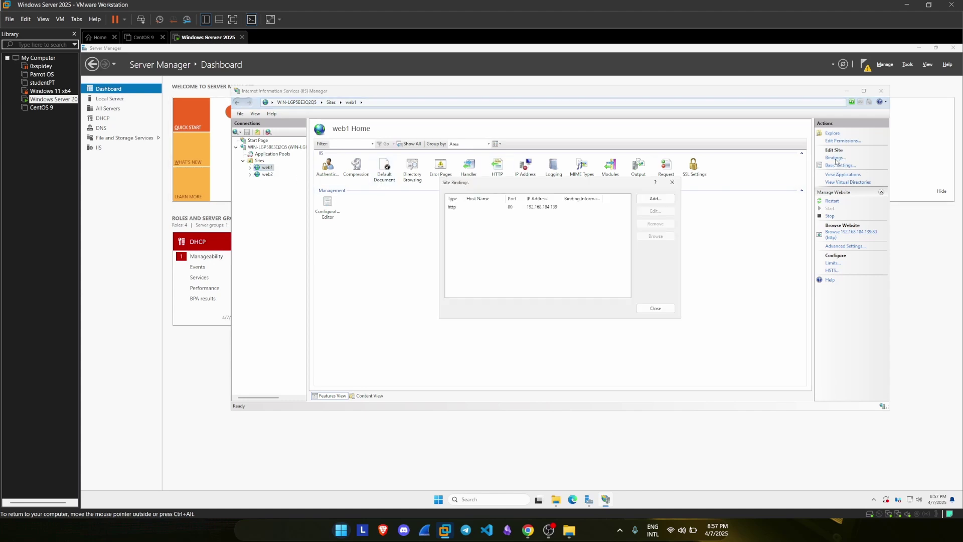
left_click(547, 207)
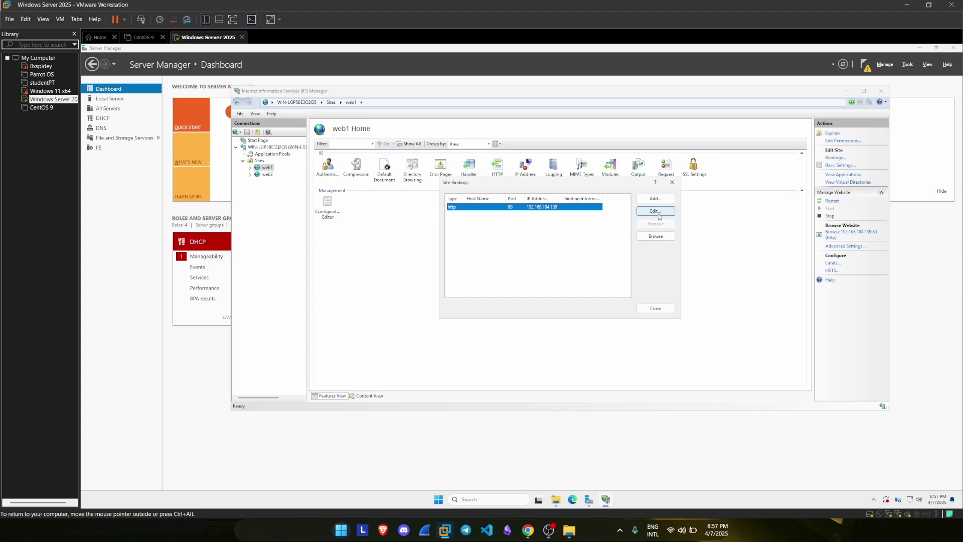
left_click(656, 211)
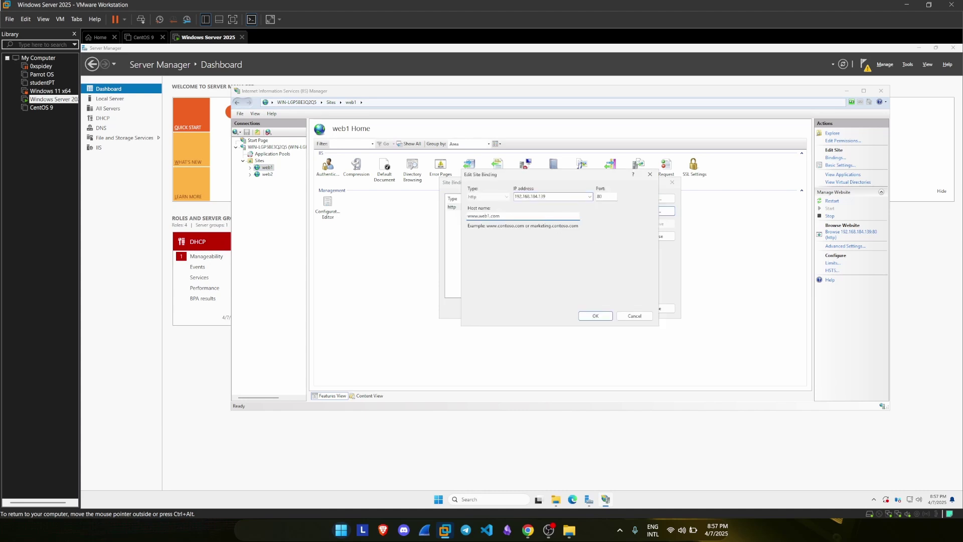
type("www.web1.com")
left_click(595, 317)
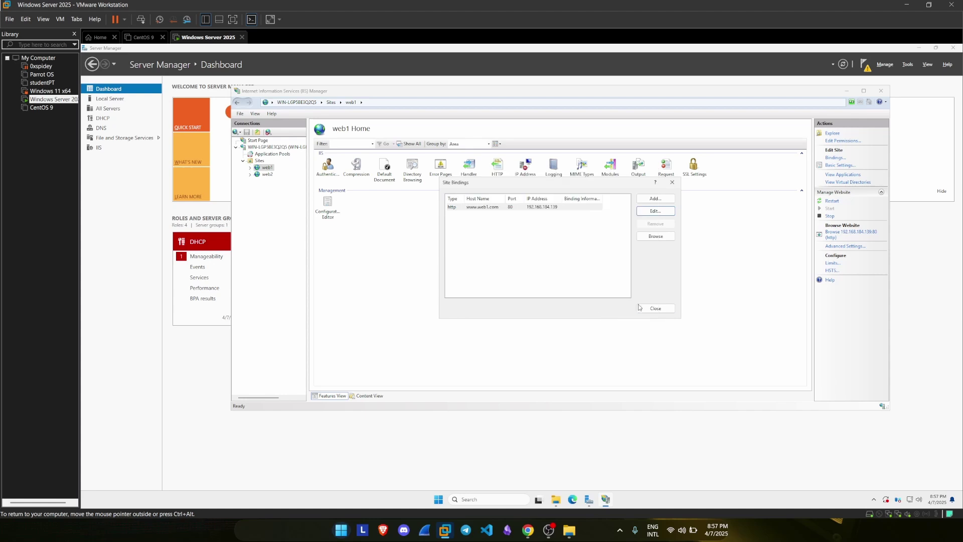
left_click(654, 308)
left_click(267, 174)
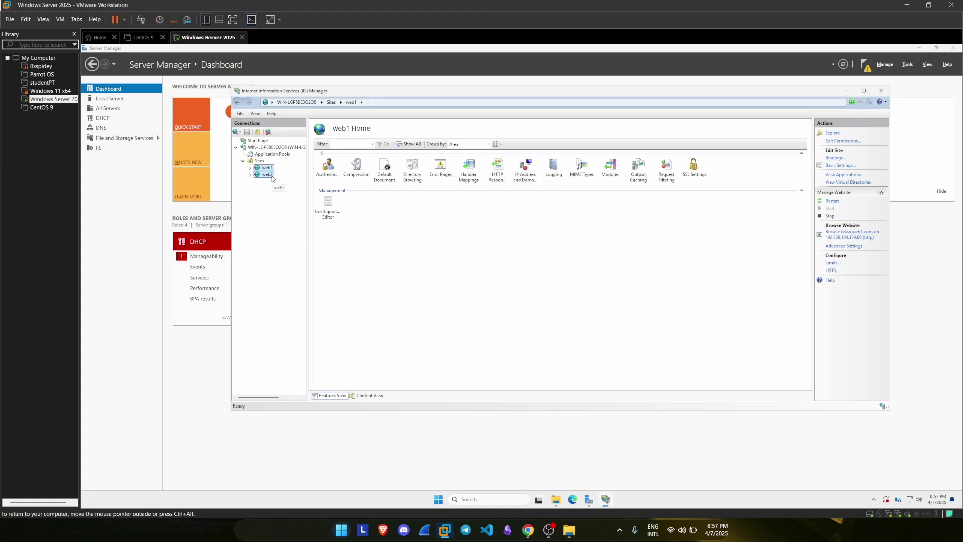
left_click(836, 157)
left_click(570, 207)
left_click(655, 211)
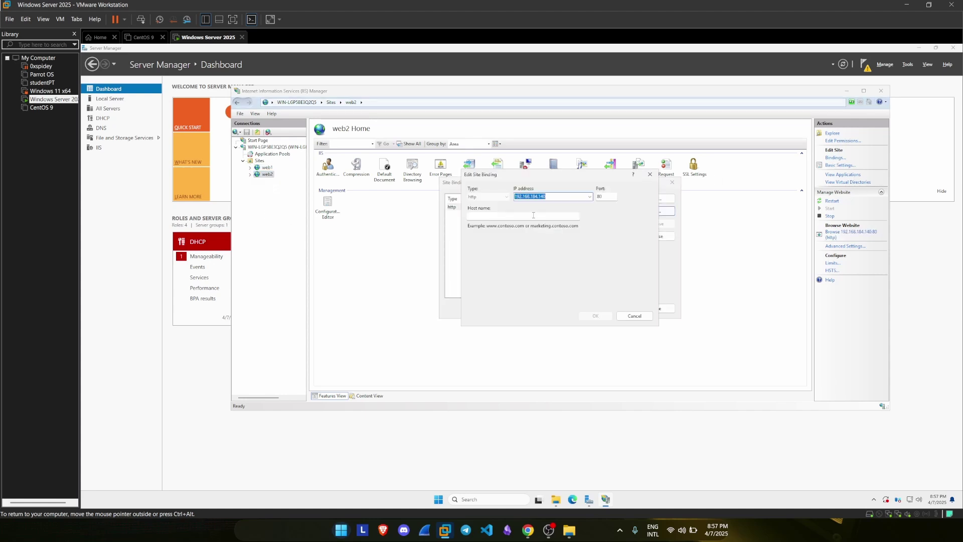
type("w")
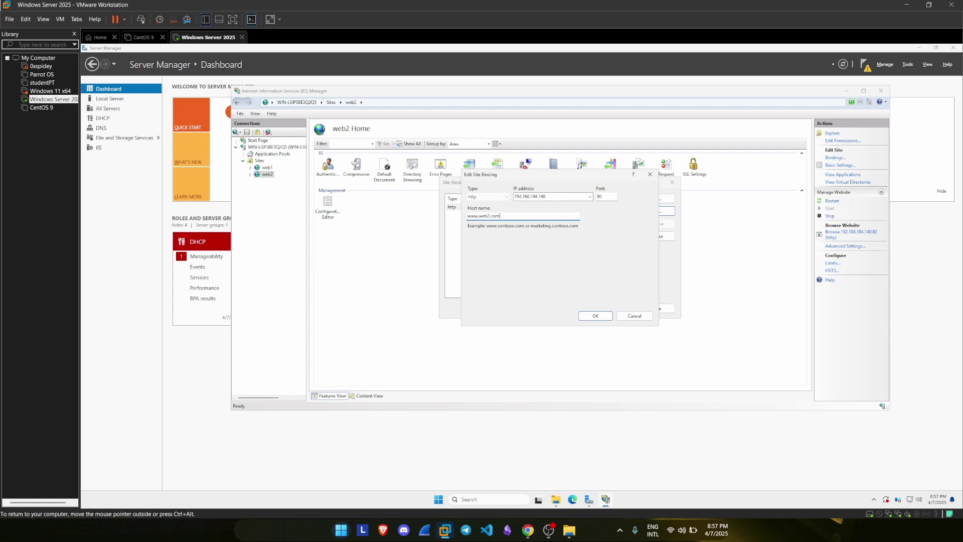
type("ww.web2.com")
left_click(596, 316)
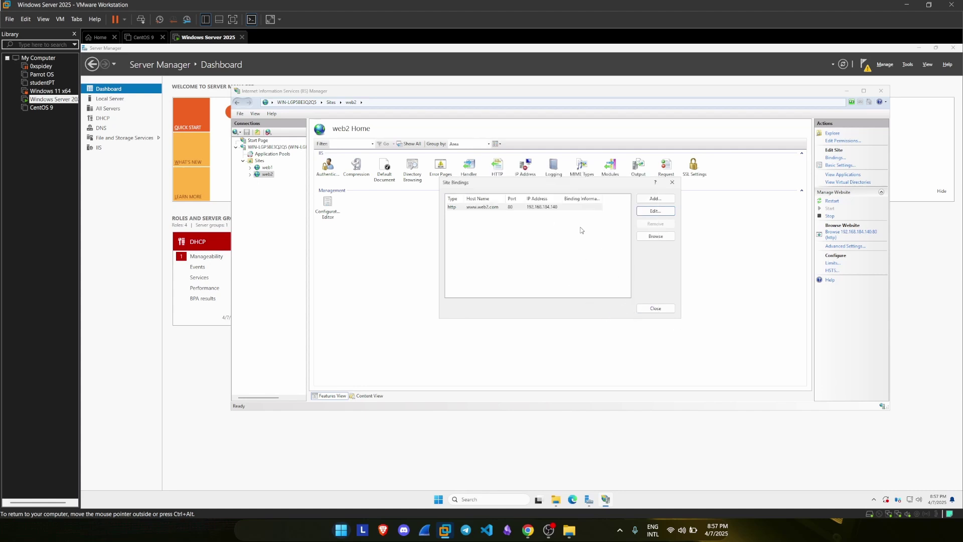
Step: Set the IP address of web2's http binding to 192.168.184.139
left_click(557, 206)
left_click(655, 211)
left_click(589, 197)
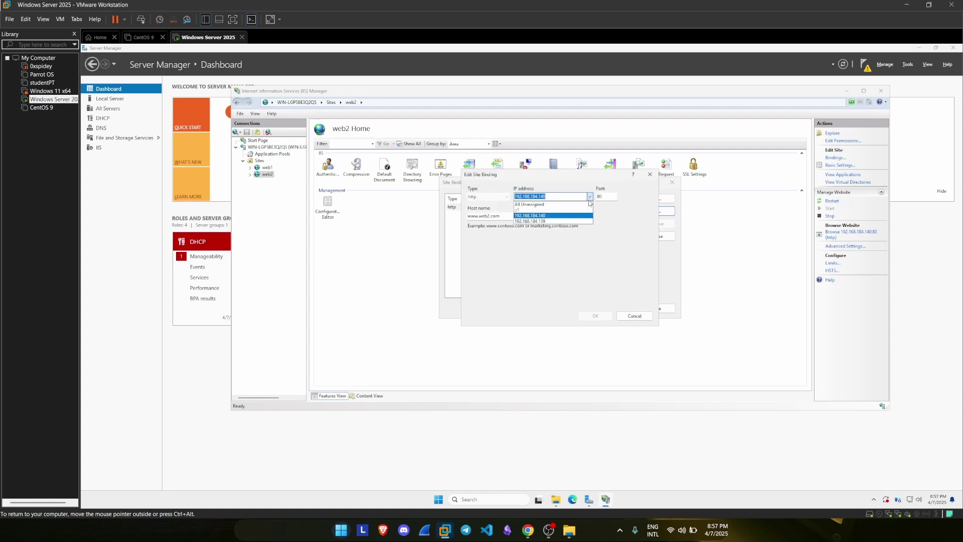
left_click(529, 221)
left_click(595, 316)
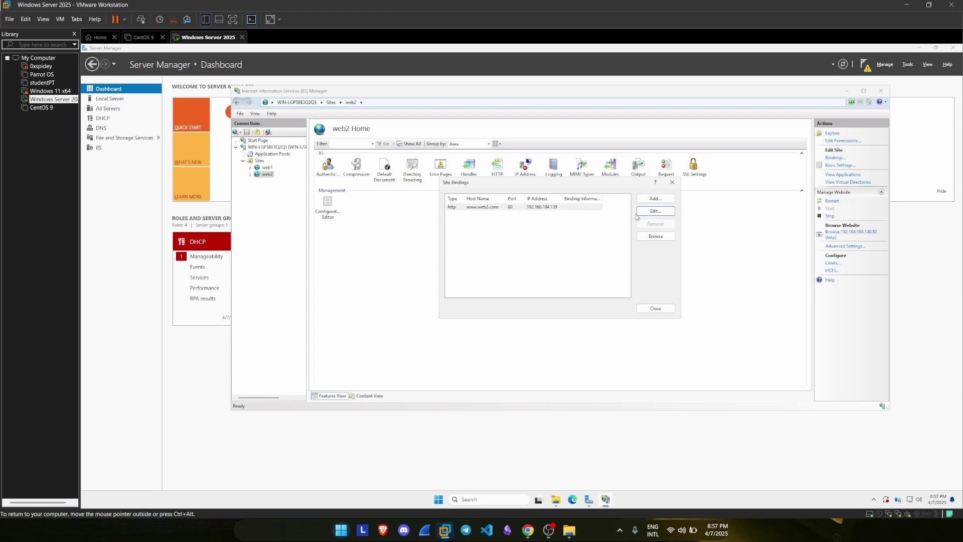
Step: Close web2's site bindings and restart the IIS web server from the server node
key("Escape")
left_click(276, 147)
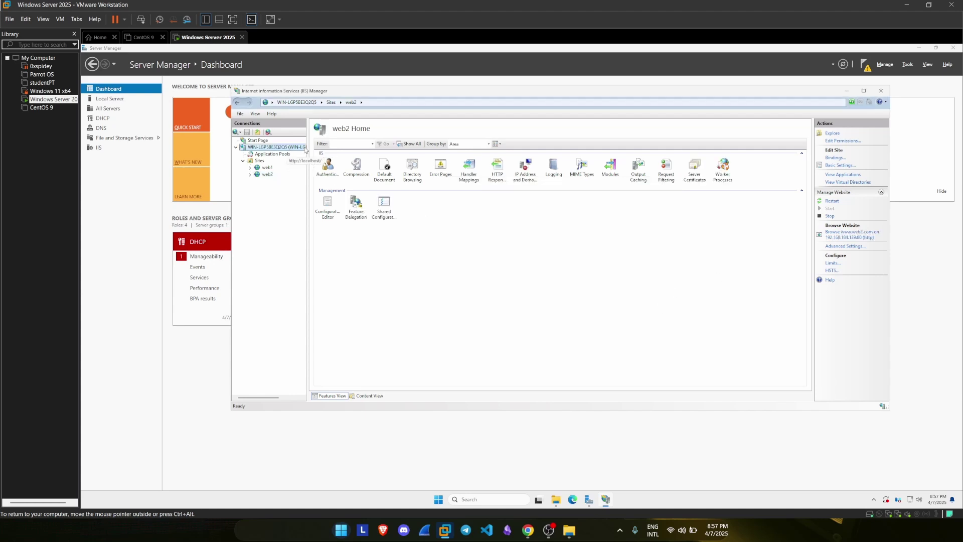
left_click(832, 141)
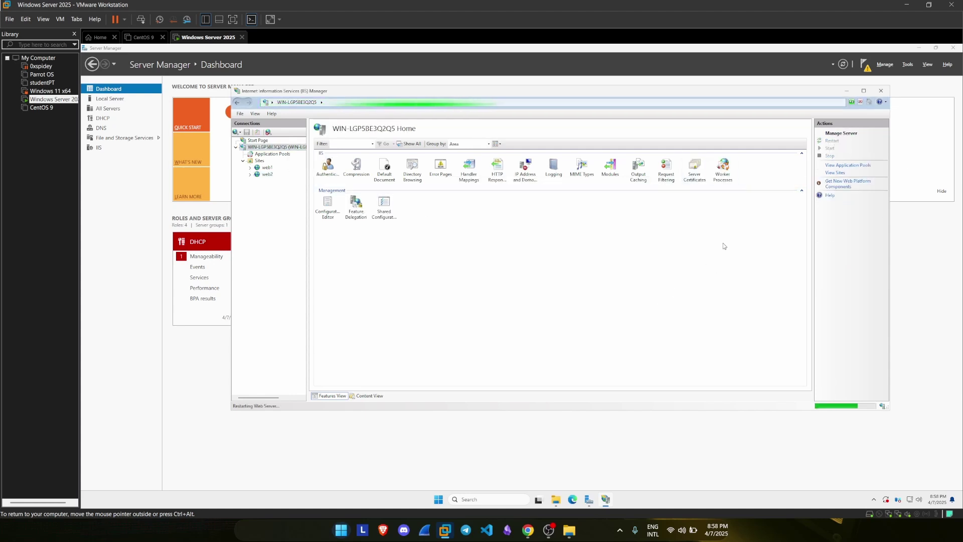
Step: Switch to the host desktop and open the Windows-SSD (C:) drive in File Explorer
key("ctrl+super+Left")
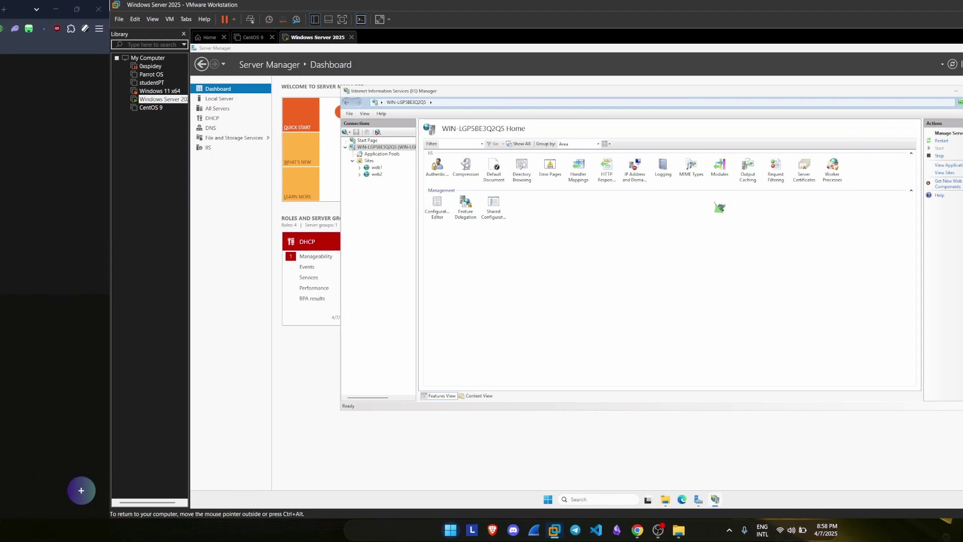
key("super+e")
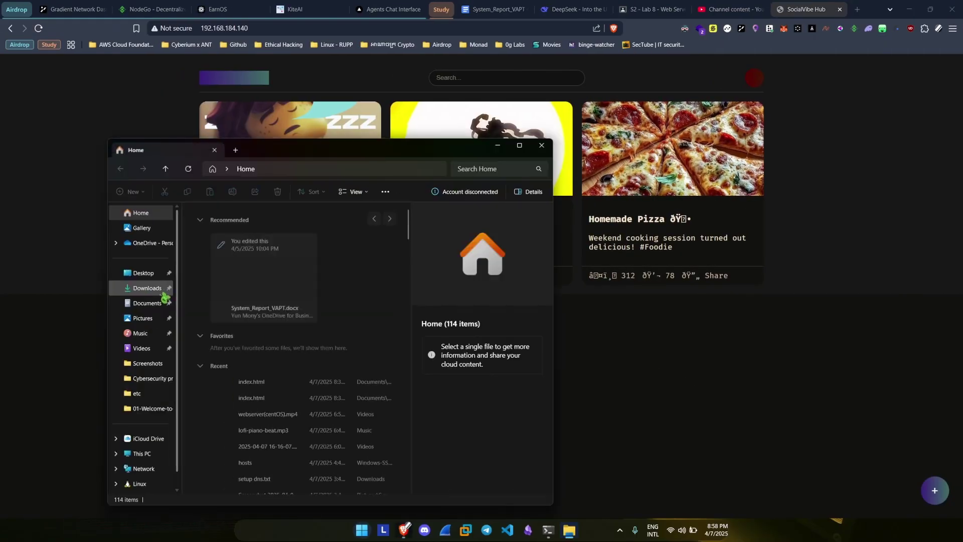
left_click(156, 457)
double_click(239, 236)
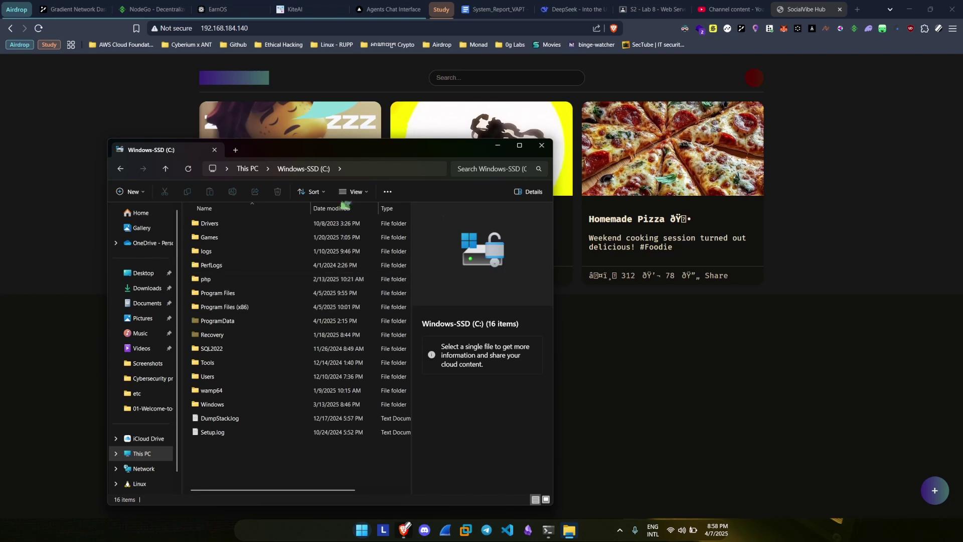
Step: Open Notepad as administrator on the host and start a new blank document
key("super")
type("notepad")
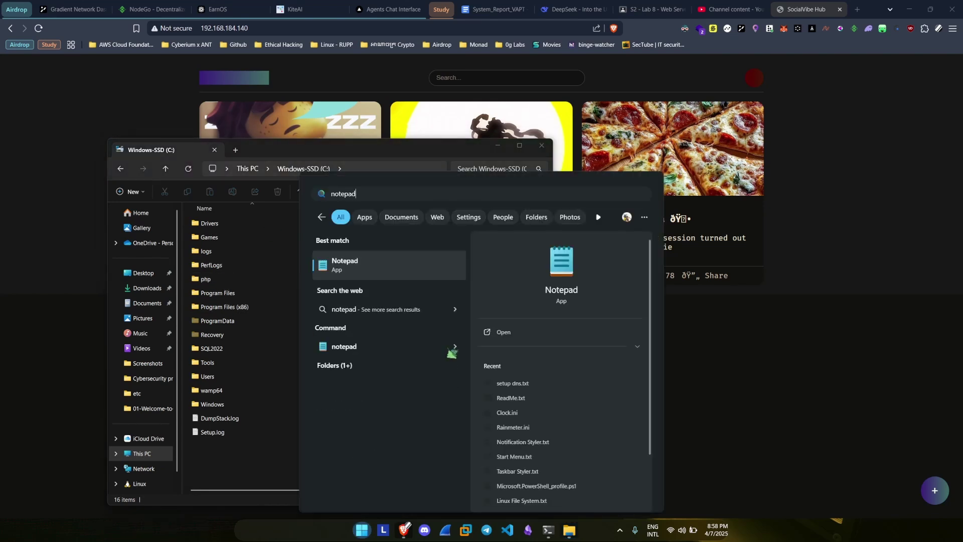
key("shift+F10")
key("Return")
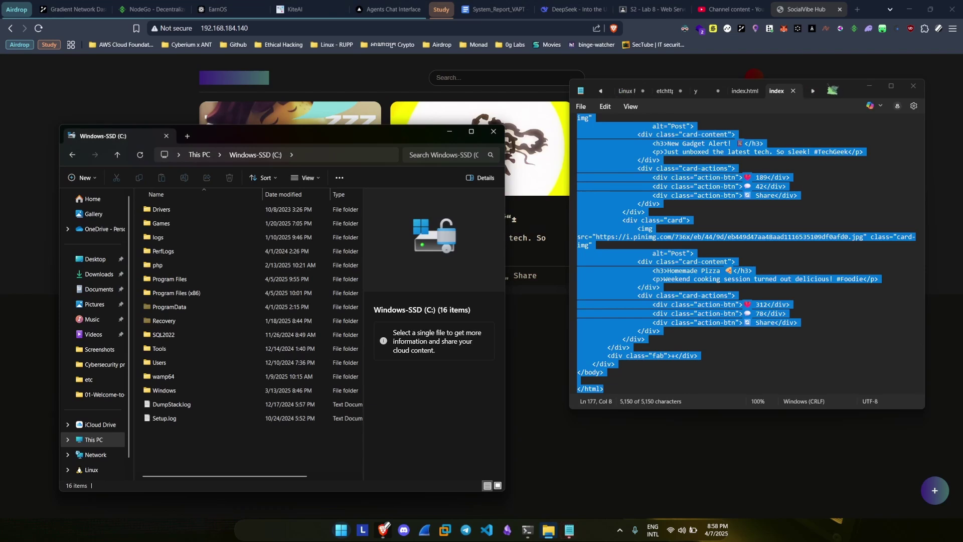
left_click(832, 91)
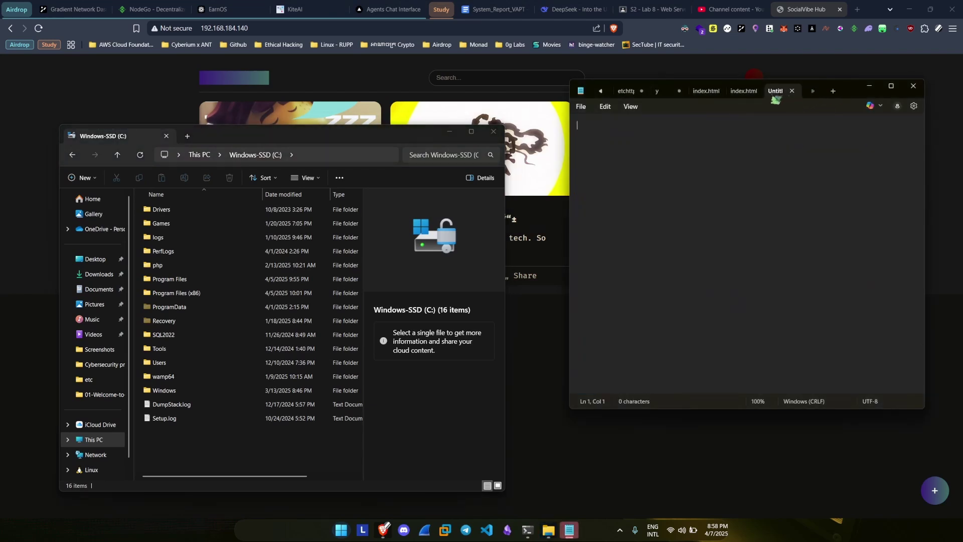
Step: Start opening a file in Notepad and browse to C:\Windows\System32\drivers\etc
left_click(581, 106)
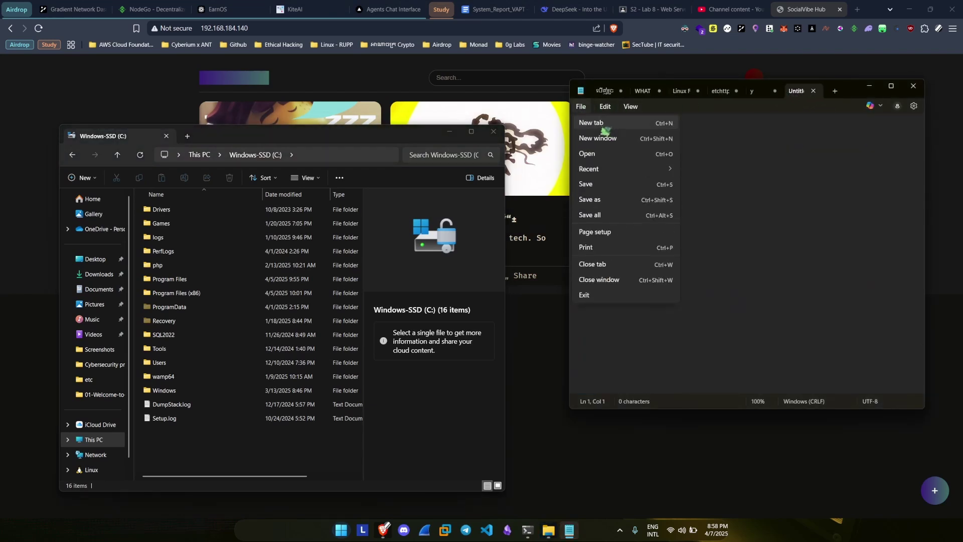
left_click(601, 157)
scroll(519, 251, "down", 5)
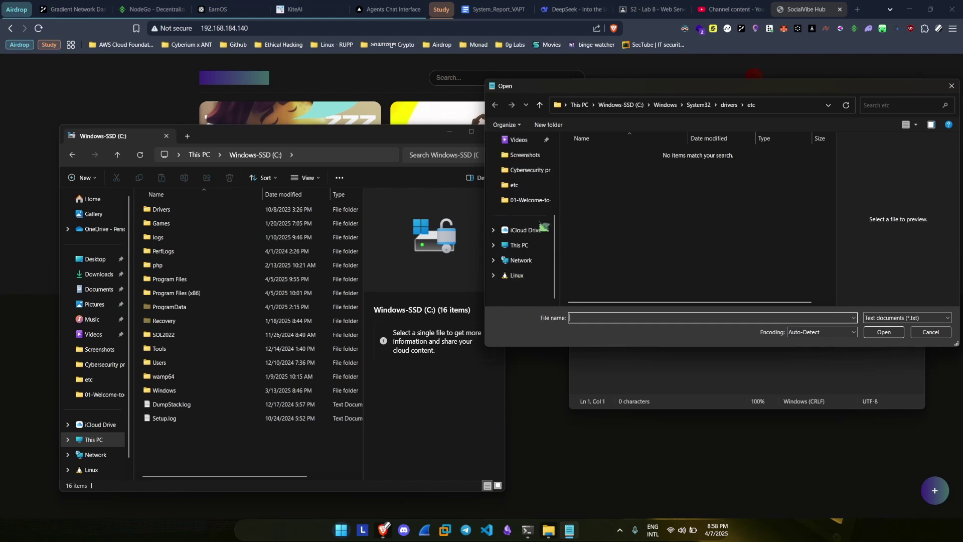
left_click(519, 244)
double_click(621, 170)
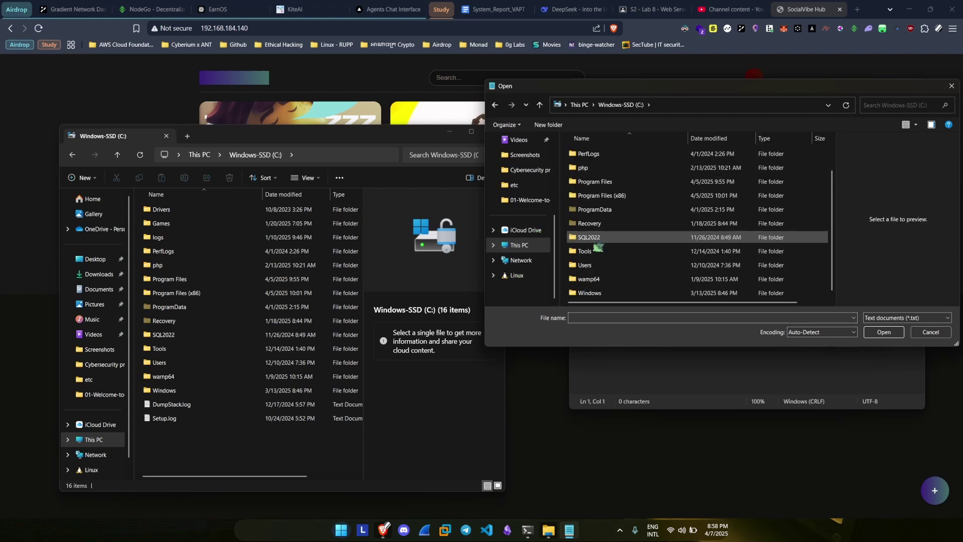
double_click(616, 293)
scroll(610, 158, "down", 15)
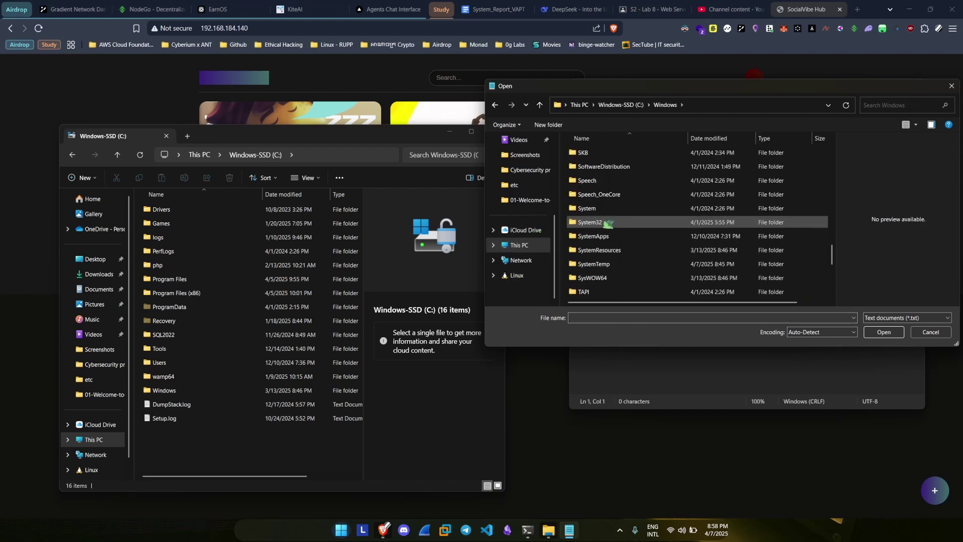
double_click(608, 179)
scroll(606, 176, "down", 12)
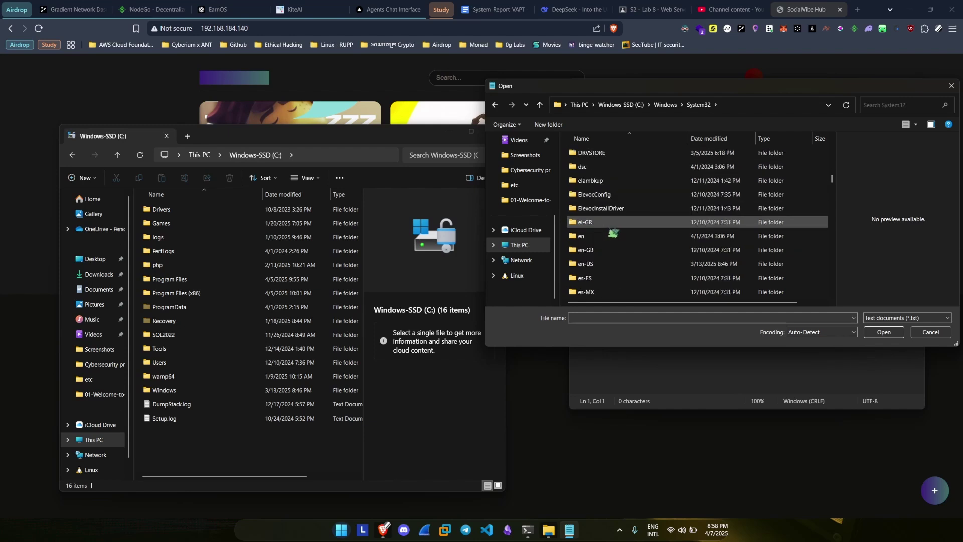
double_click(603, 153)
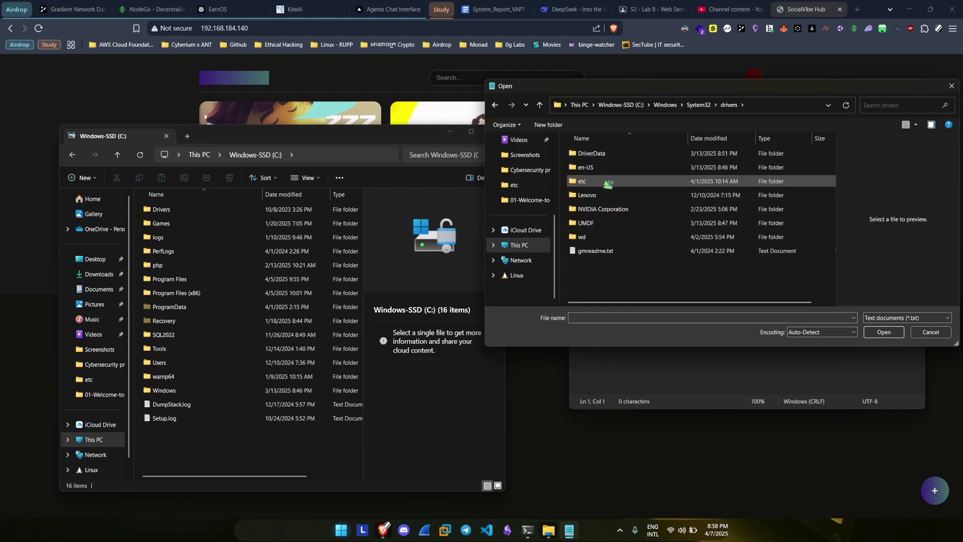
double_click(606, 184)
Step: List all file types in the etc folder and open the hosts file
left_click(907, 317)
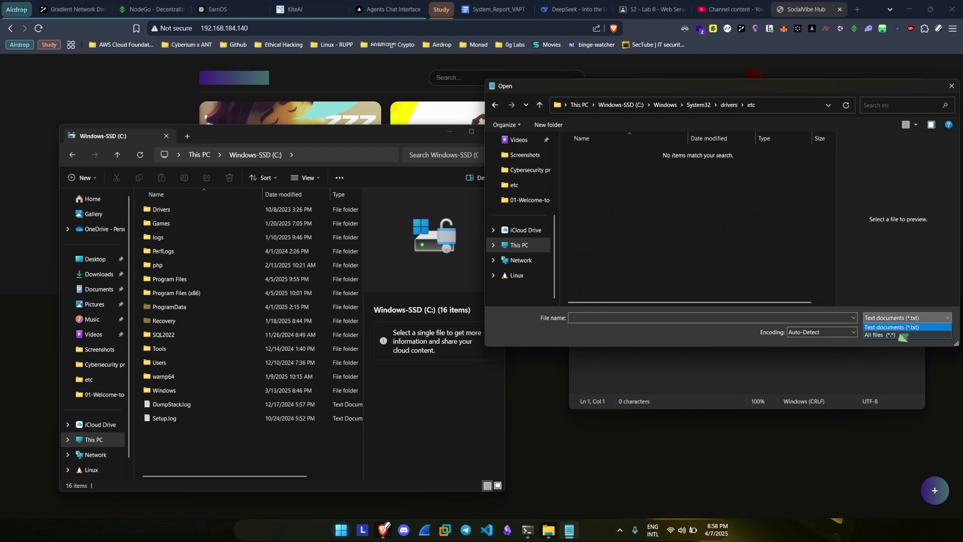
left_click(902, 325)
double_click(584, 154)
scroll(678, 340, "down", 2)
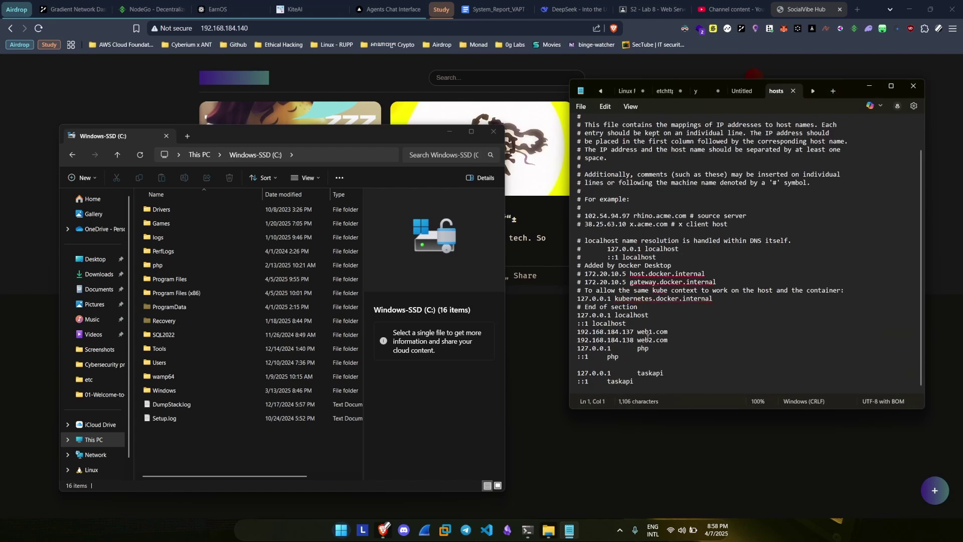
Step: Replace the existing web1.com and web2.com entries in the hosts file with ones mapping both names to 192.168.184.139, and save
left_click(679, 339)
left_click_drag(678, 339, 577, 331)
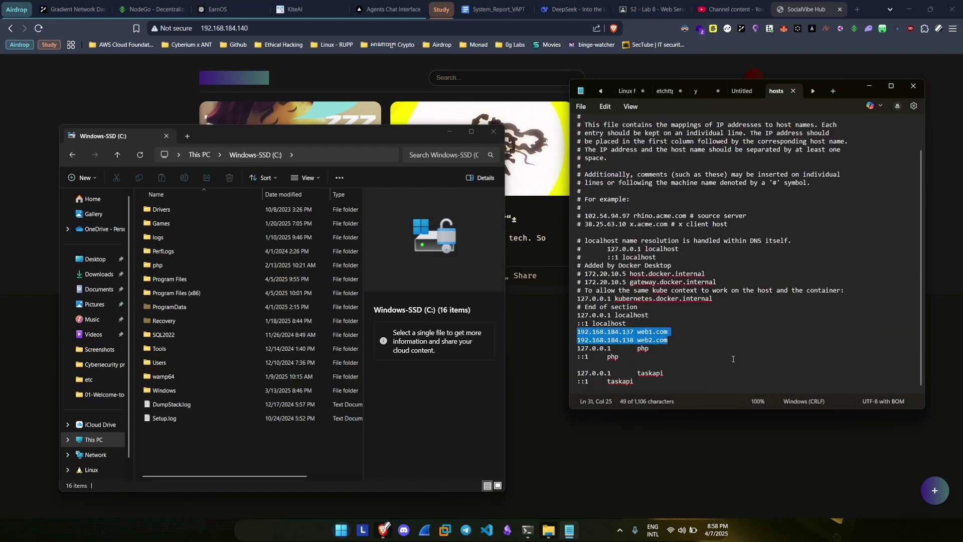
key("Delete")
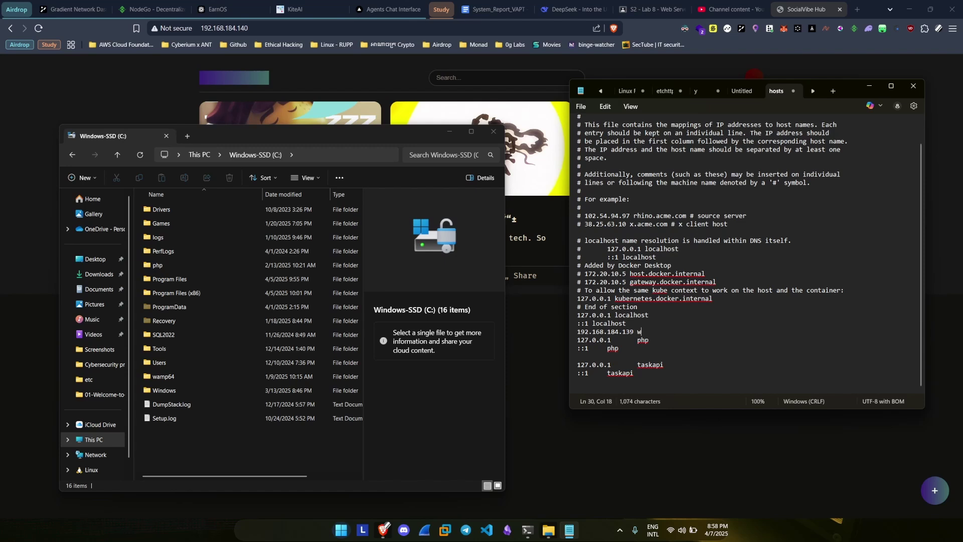
type("eb1")
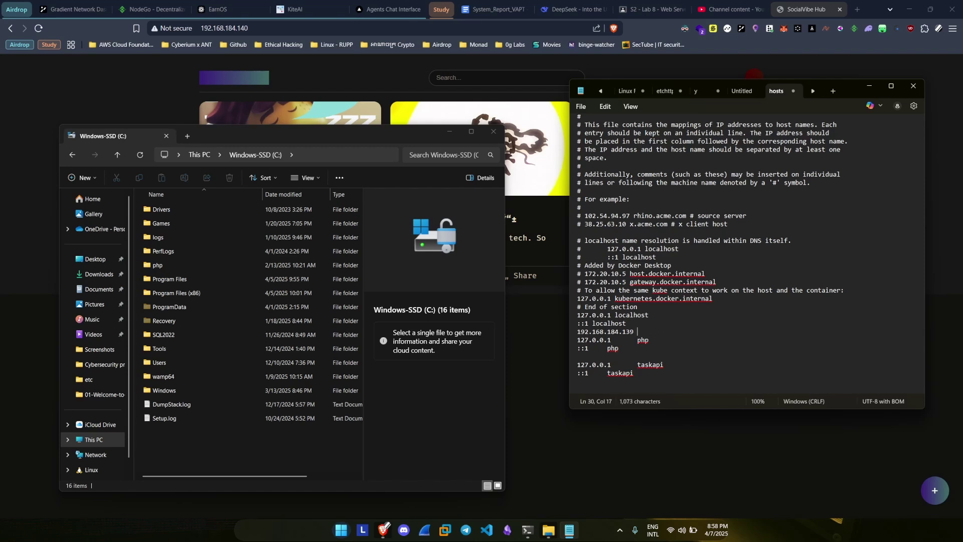
key("Return")
key("Up")
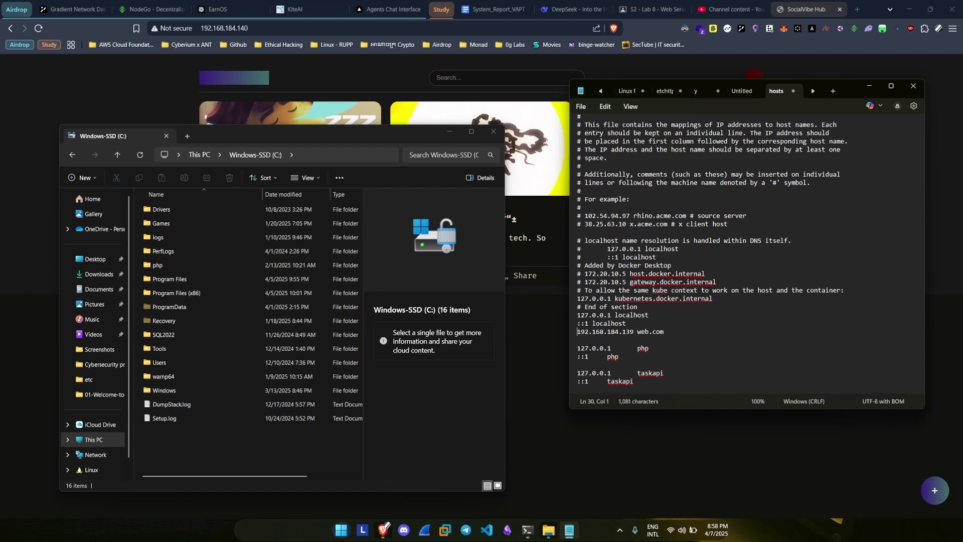
type("1")
key("Down")
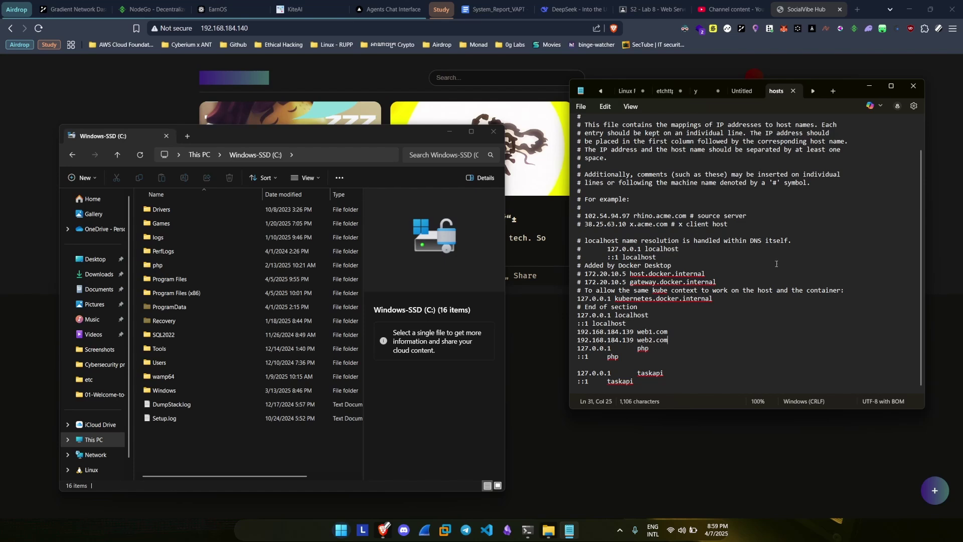
Step: Minimize Notepad and load web1.com in the host browser
left_click(869, 86)
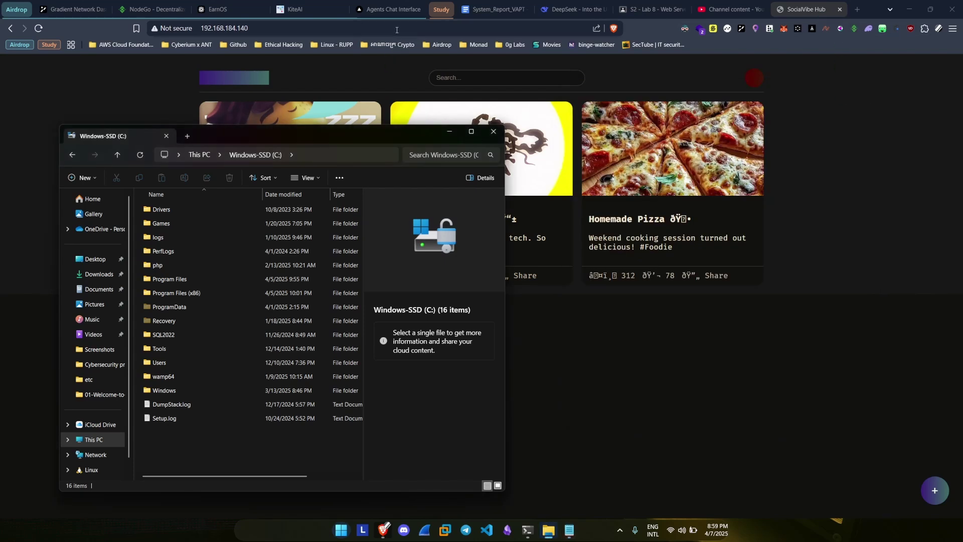
left_click(396, 30)
type("web1.com")
key("Return")
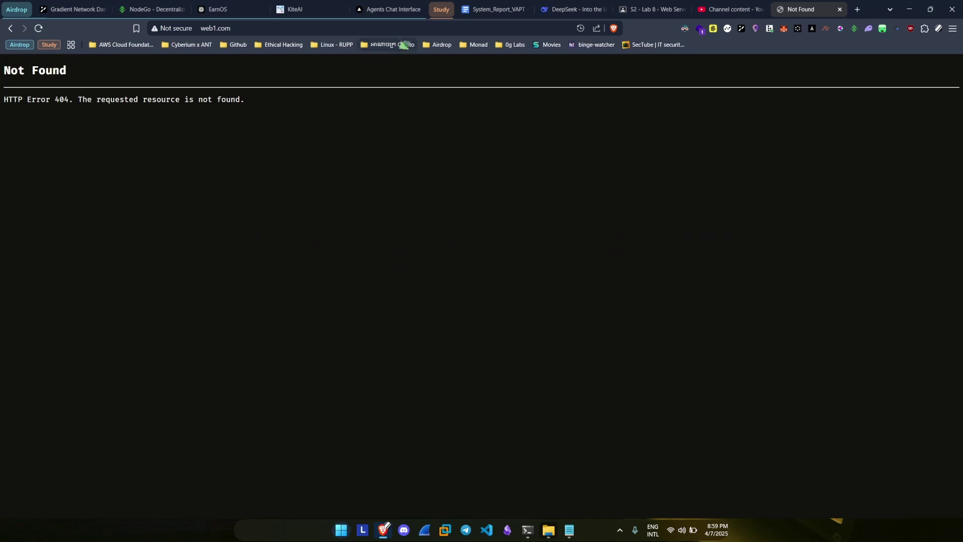
left_click(413, 29)
key("Home")
type("wwww")
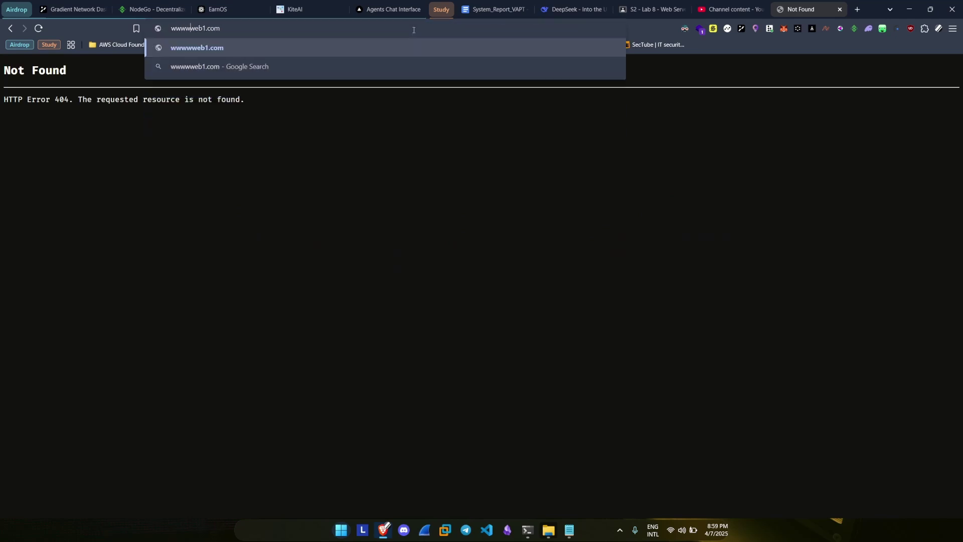
key("BackSpace")
type(".")
key("Return")
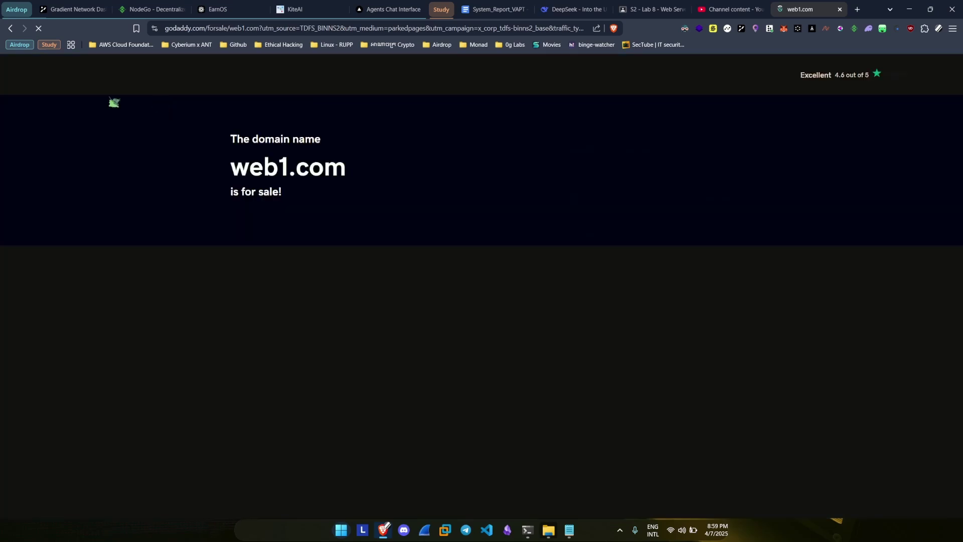
key("alt+Tab")
key("alt+Tab")
key("alt+Tab")
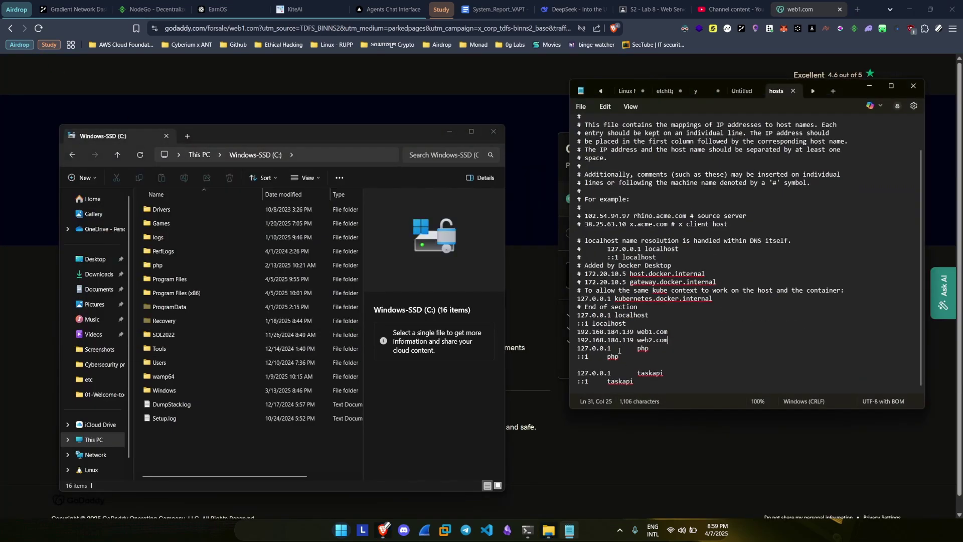
type("www.")
key("Down")
type("www.")
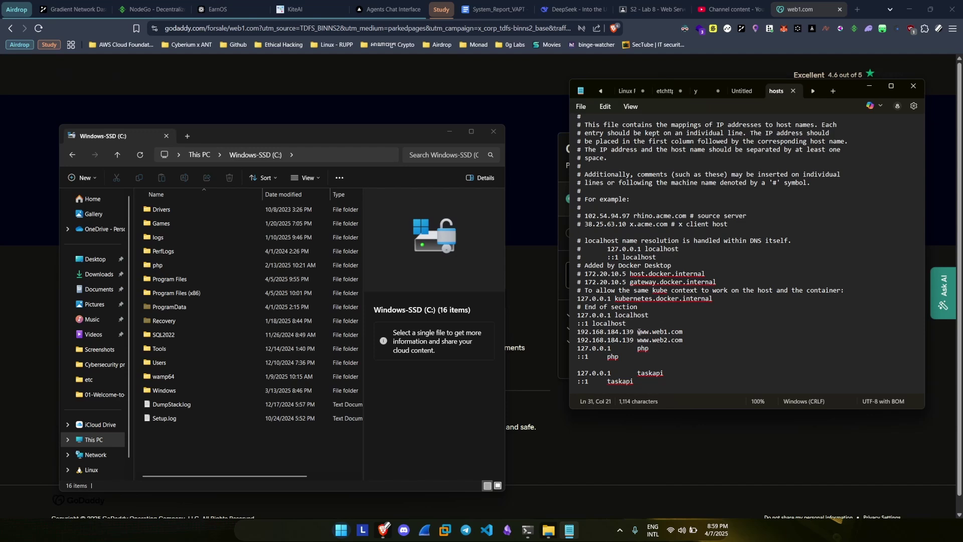
left_click(240, 26)
type("www.")
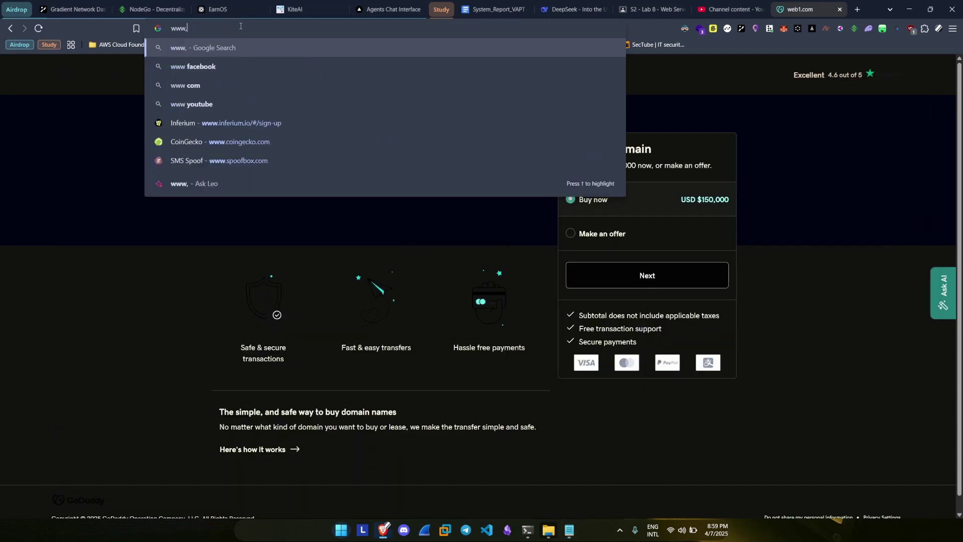
type("web1.com")
key("Return")
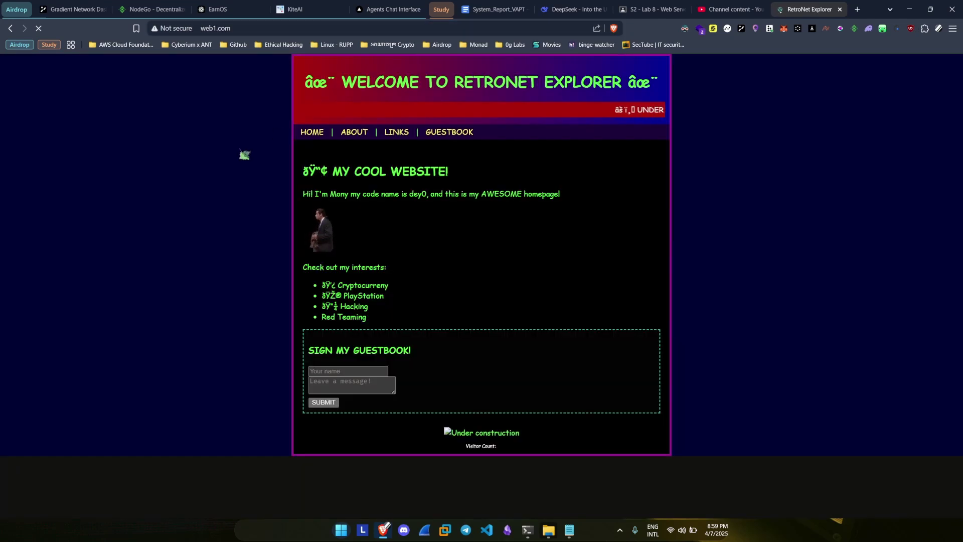
Step: Check the loaded page's address and review web1's http binding in the Windows Server 2025 virtual machine
left_click(199, 31)
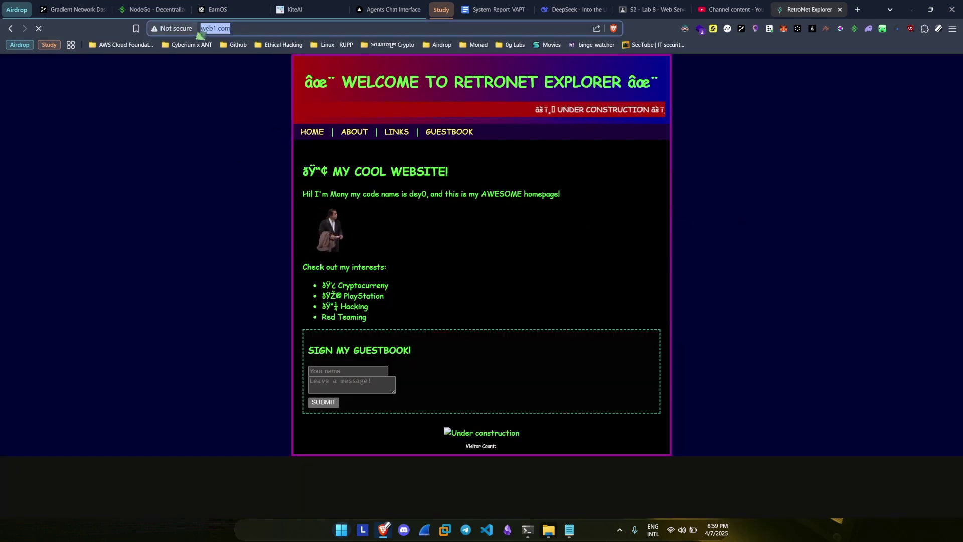
left_click(175, 28)
left_click(166, 217)
key("alt+Tab")
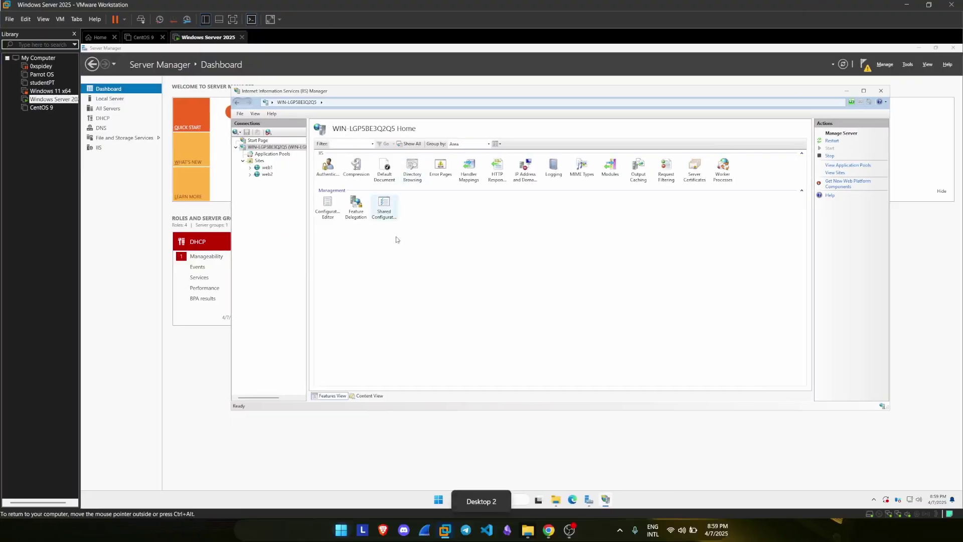
left_click(354, 229)
left_click(267, 167)
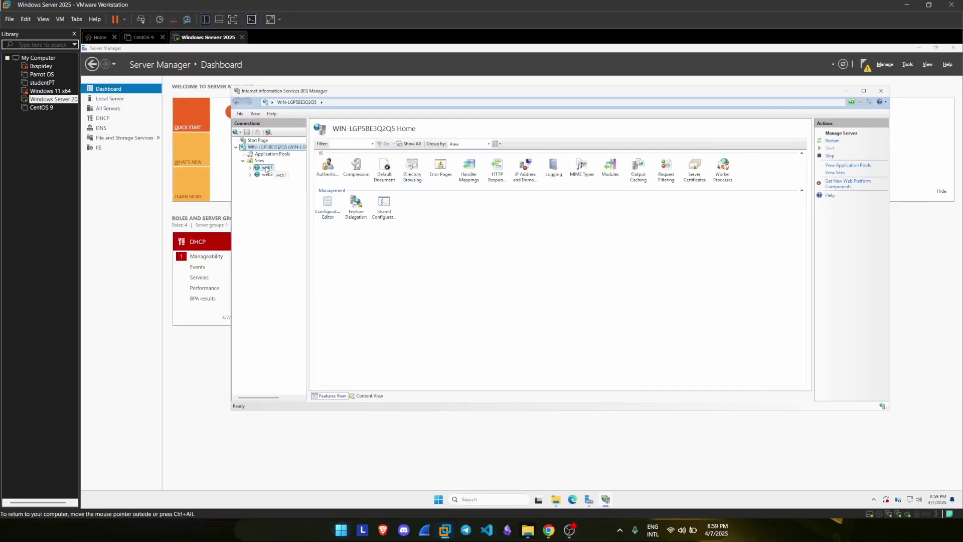
left_click(834, 157)
left_click(563, 207)
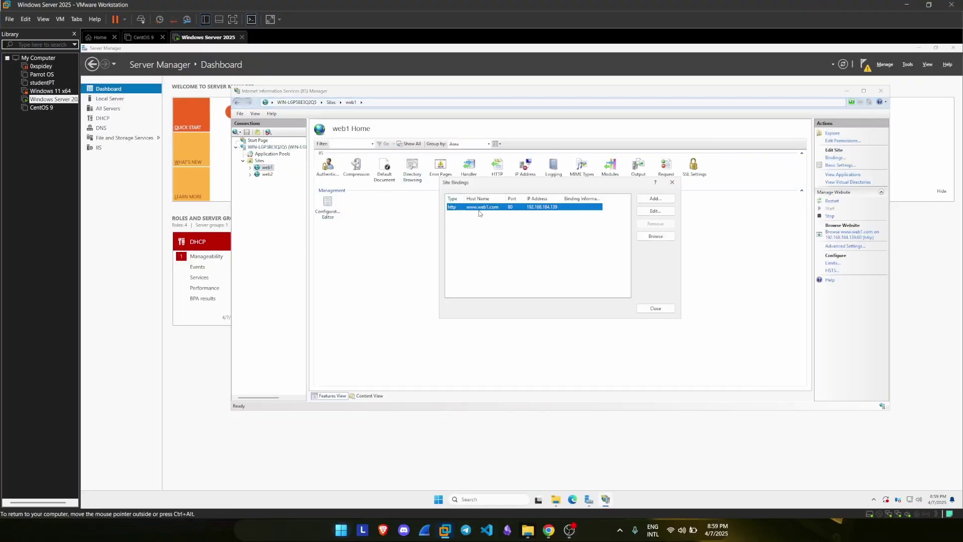
Step: Return to the host desktop and bring up the hosts file in Notepad before going back to the web1 page
key("ctrl+super+Left")
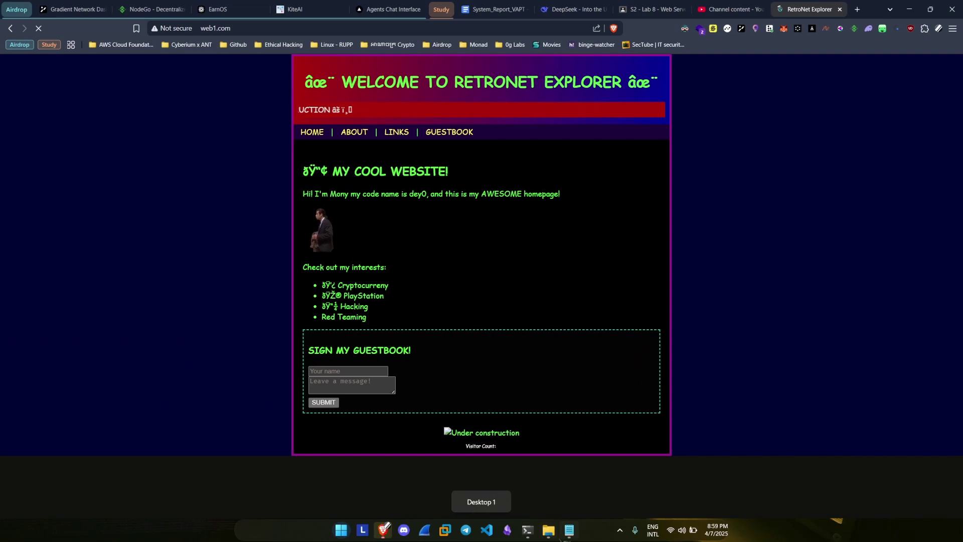
left_click(564, 537)
left_click(414, 249)
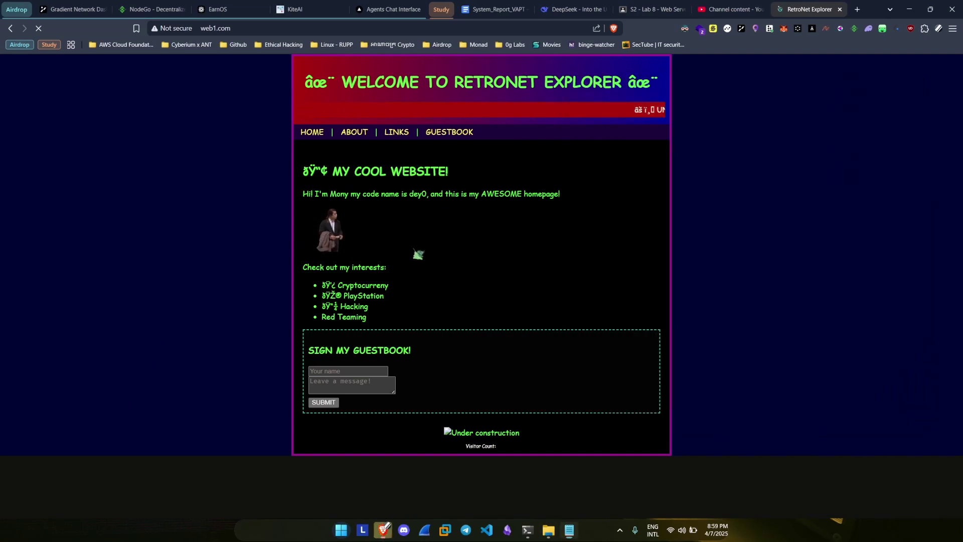
left_click(289, 28)
type("www")
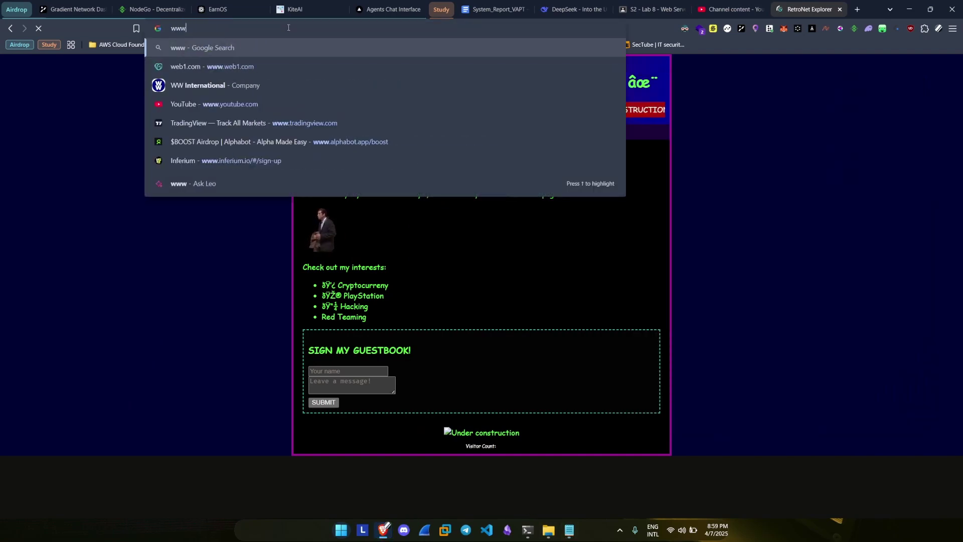
type(".web2.com")
key("Return")
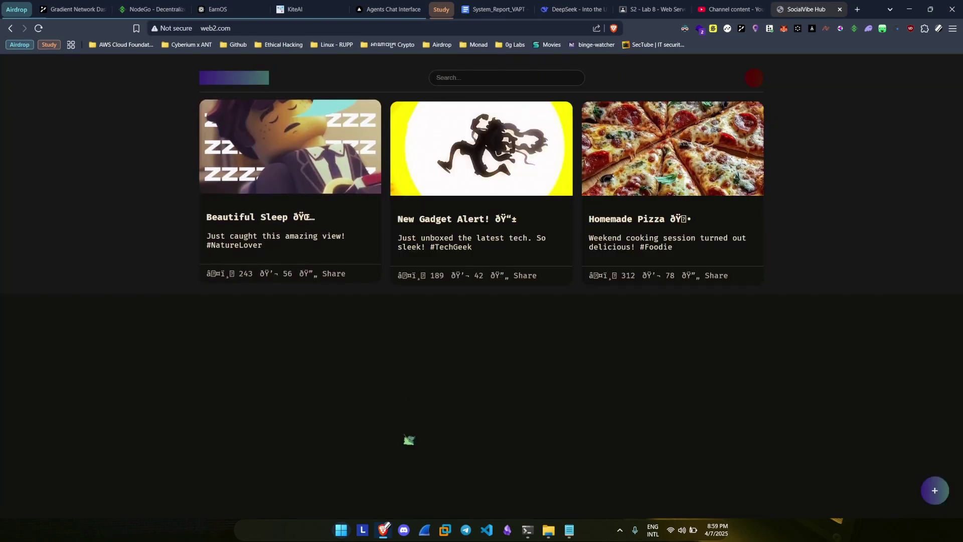
key("ctrl+l")
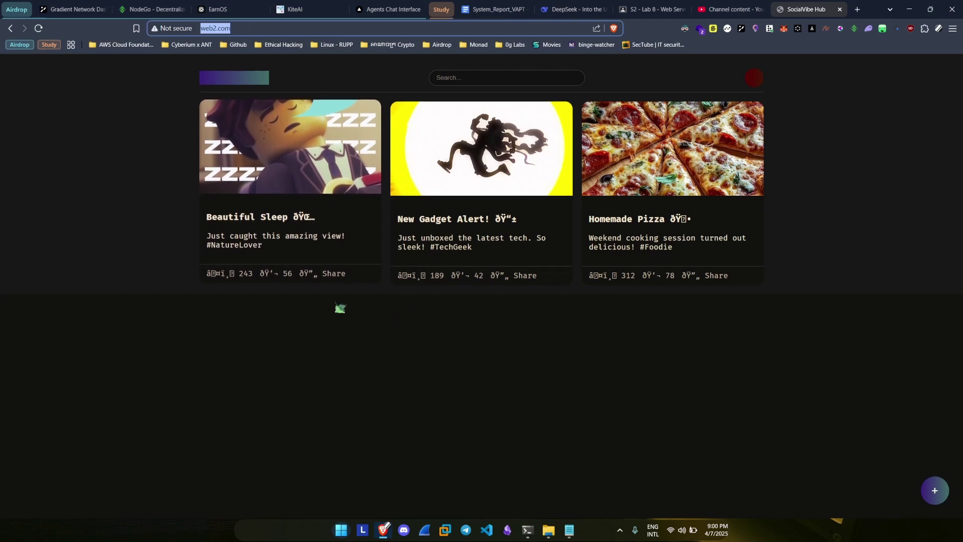
Step: Return to the Windows Server 2025 virtual machine and open the Server Certificates feature at the IIS server level
left_click(180, 220)
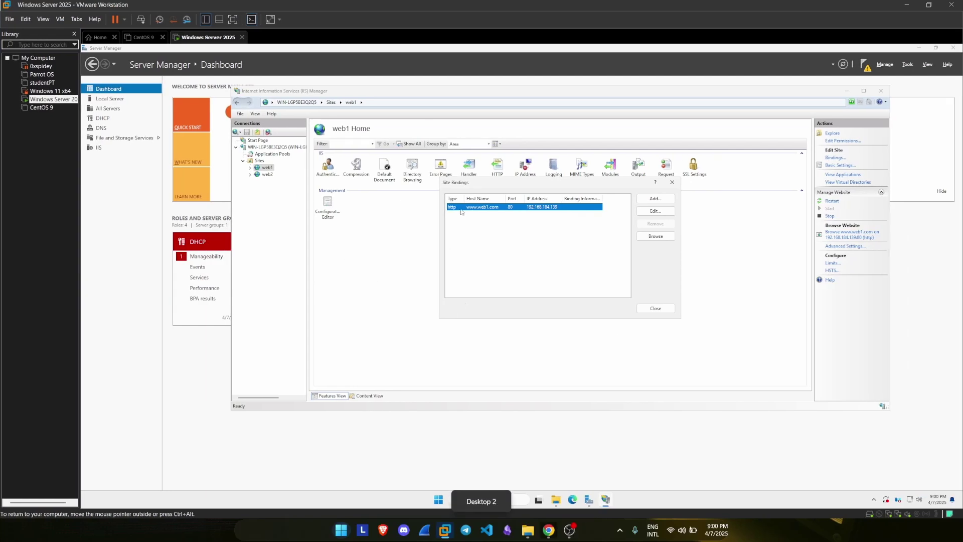
left_click(674, 308)
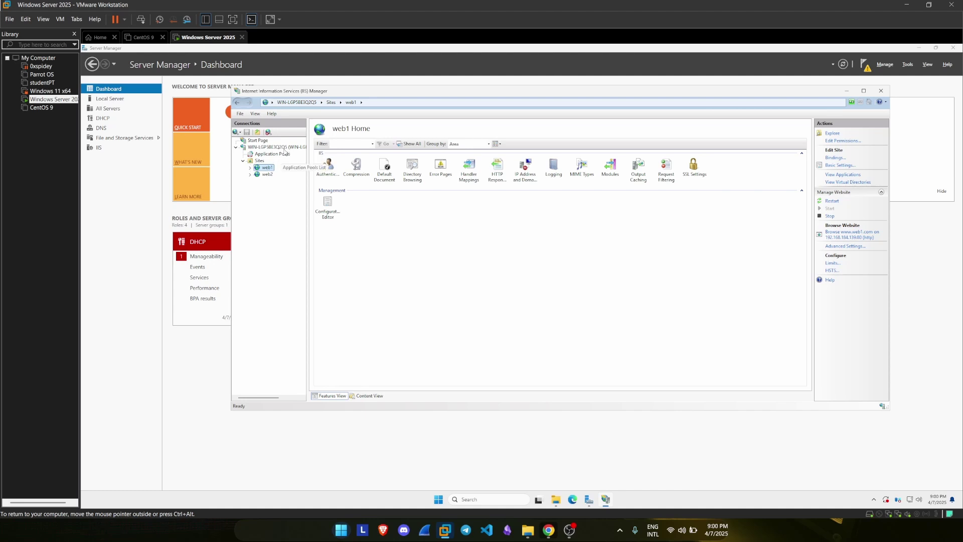
left_click(285, 149)
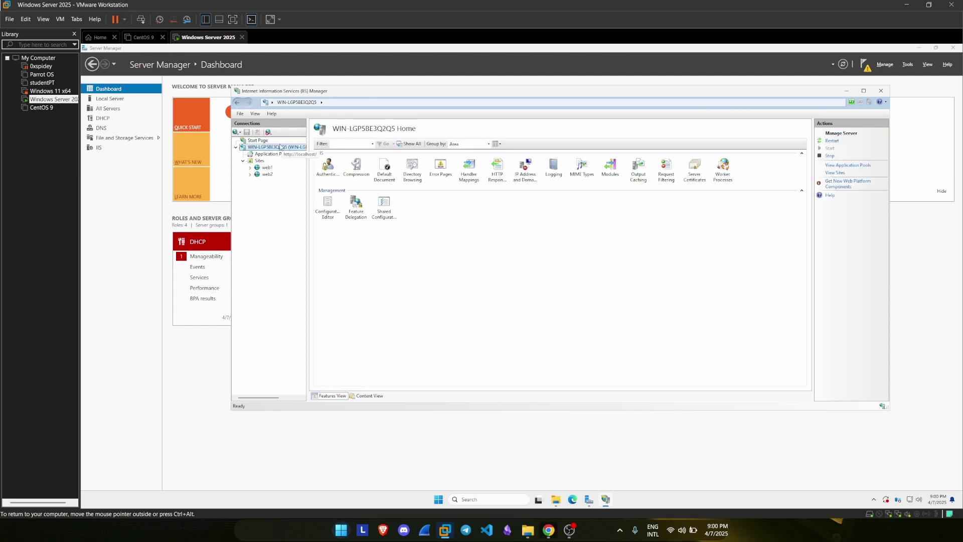
left_click(698, 175)
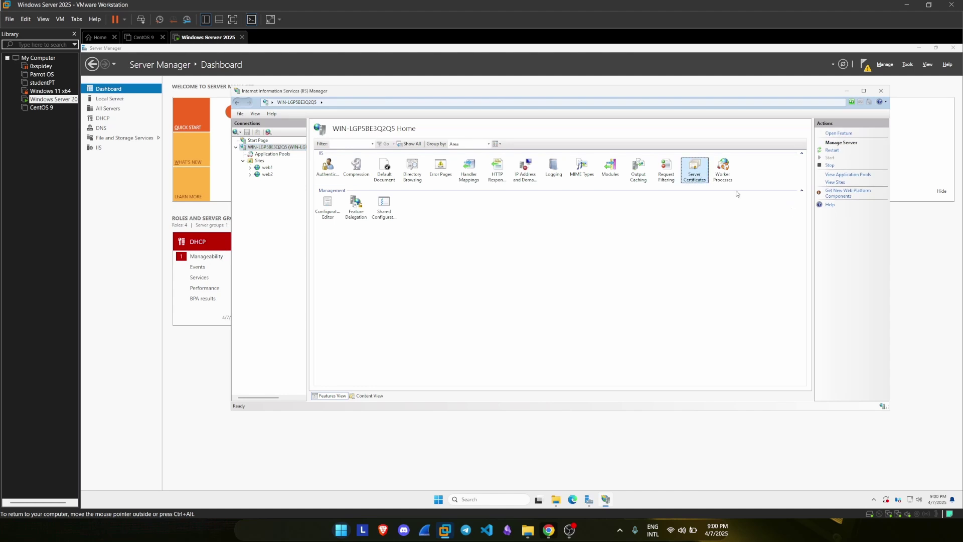
left_click(837, 135)
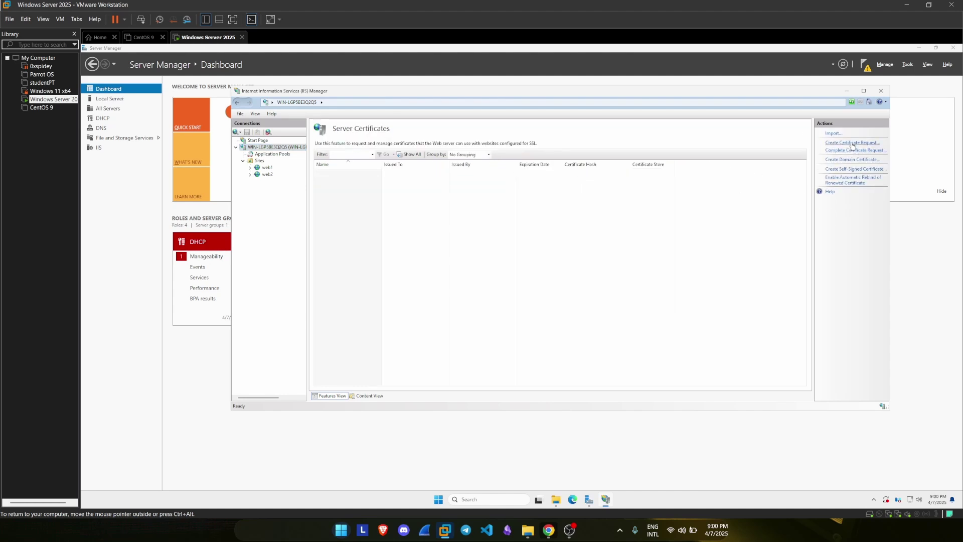
Step: Create a self-signed certificate named MySelfSignCert in the Web Hosting store
left_click(854, 169)
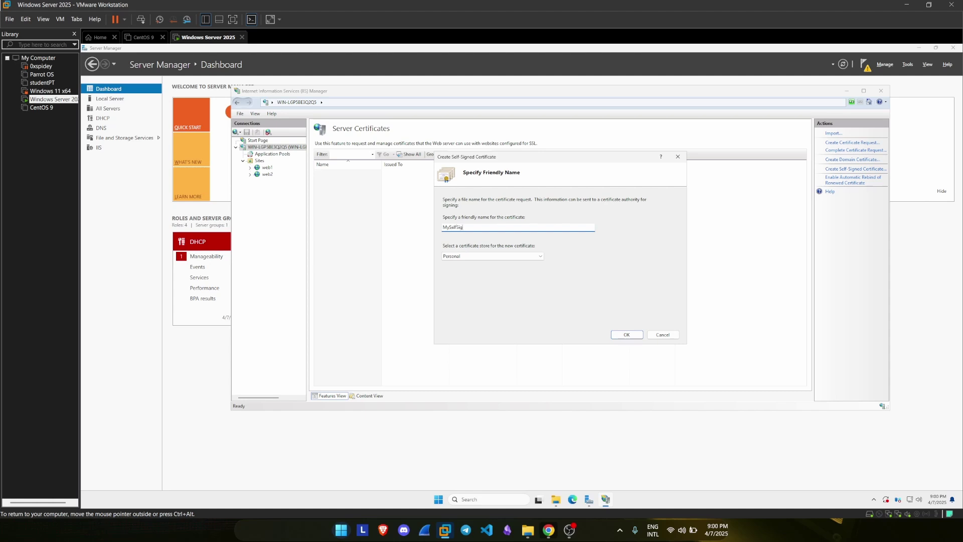
left_click(535, 261)
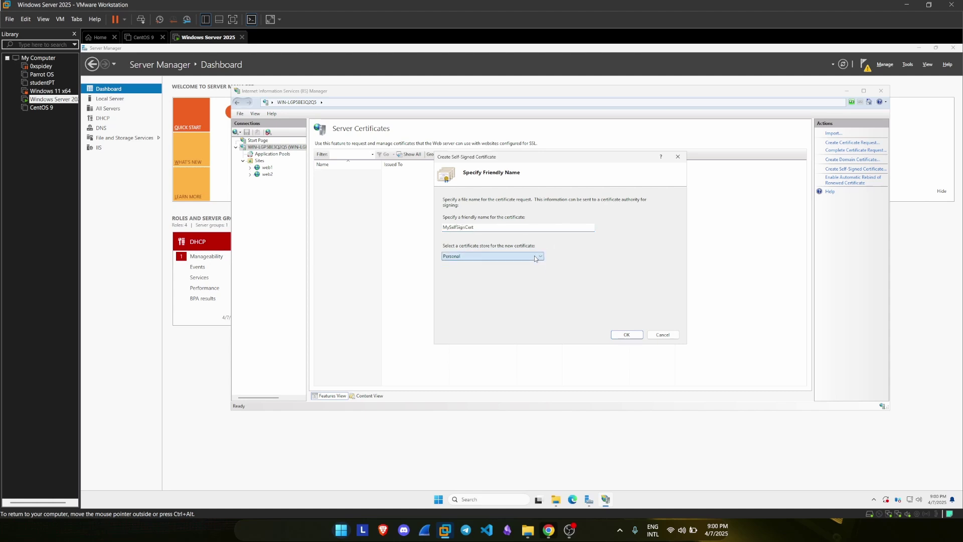
left_click(535, 261)
left_click(518, 271)
left_click(624, 334)
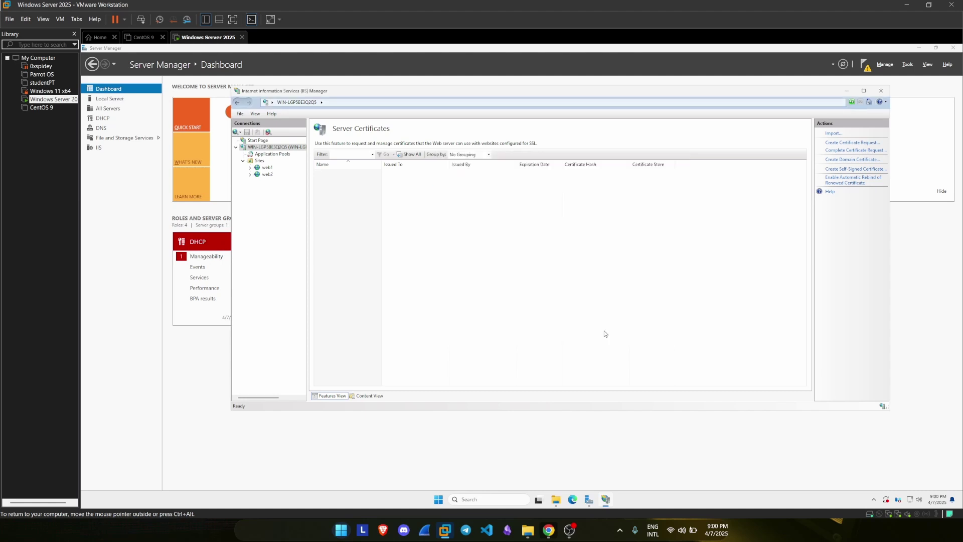
left_click(652, 174)
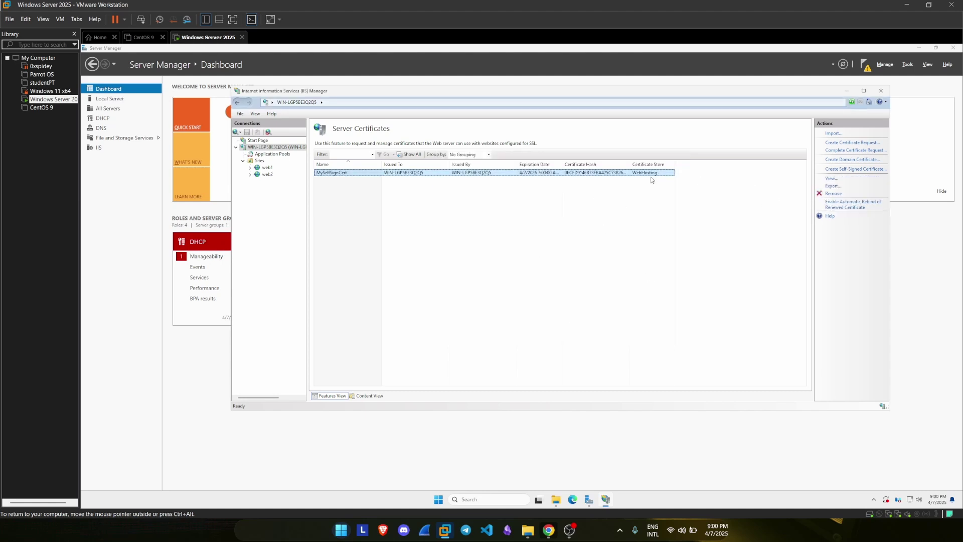
left_click(548, 187)
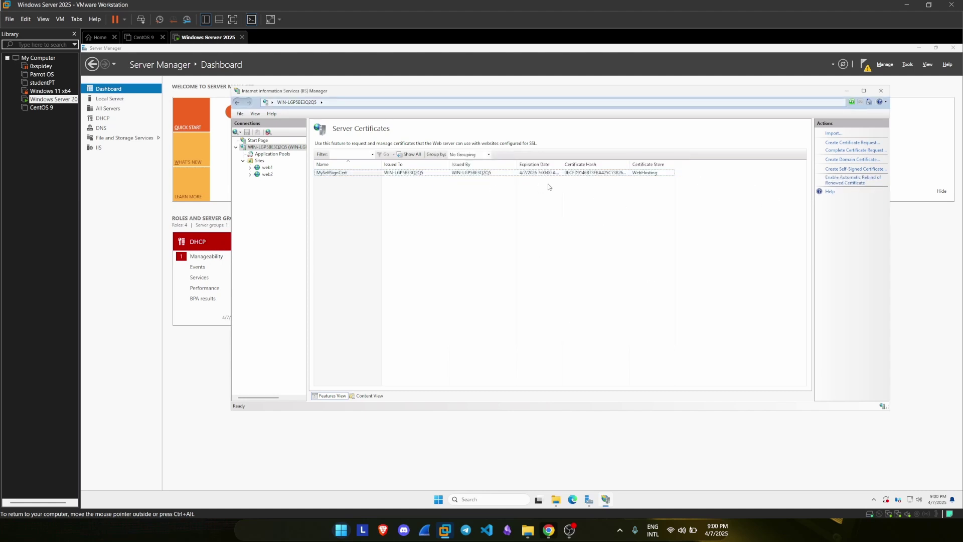
left_click(265, 169)
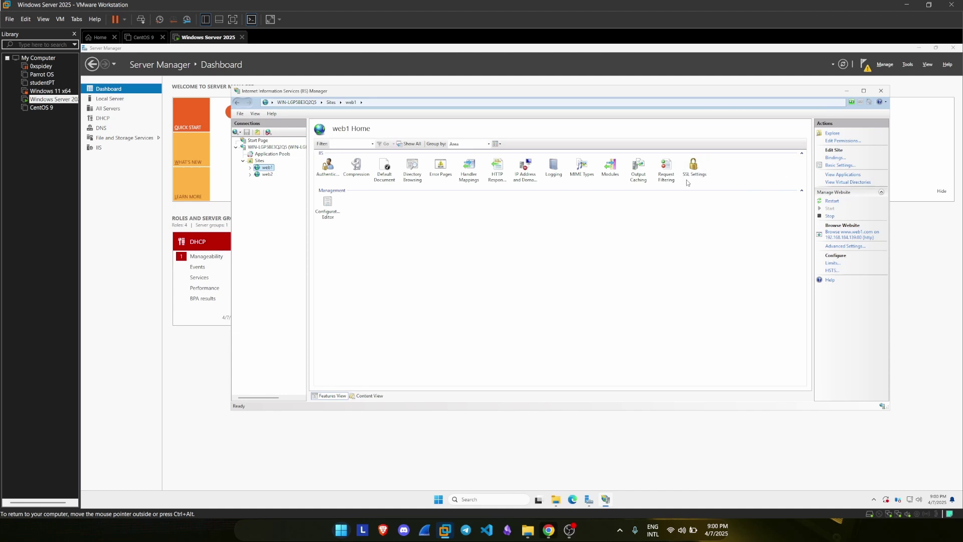
left_click(836, 159)
left_click(656, 199)
left_click(486, 197)
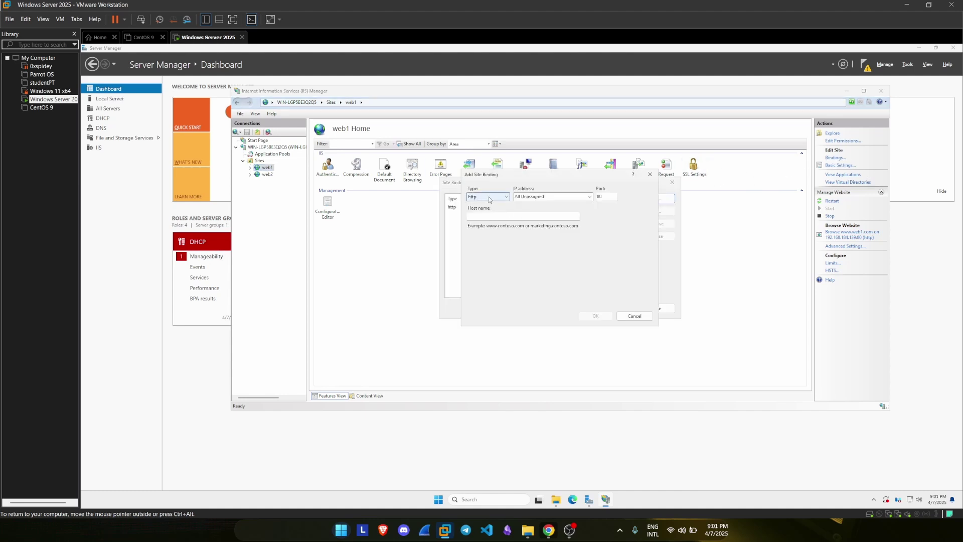
left_click(491, 211)
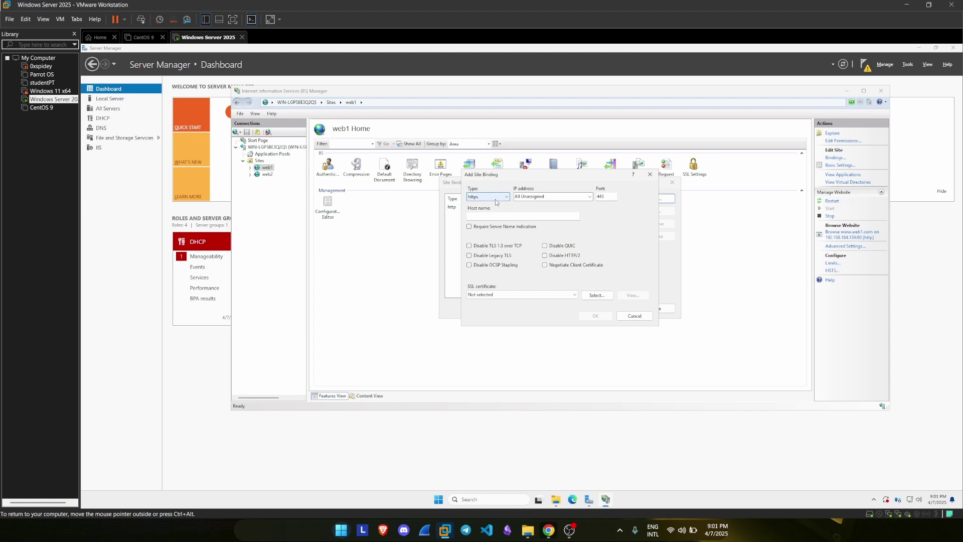
left_click(531, 197)
left_click(590, 198)
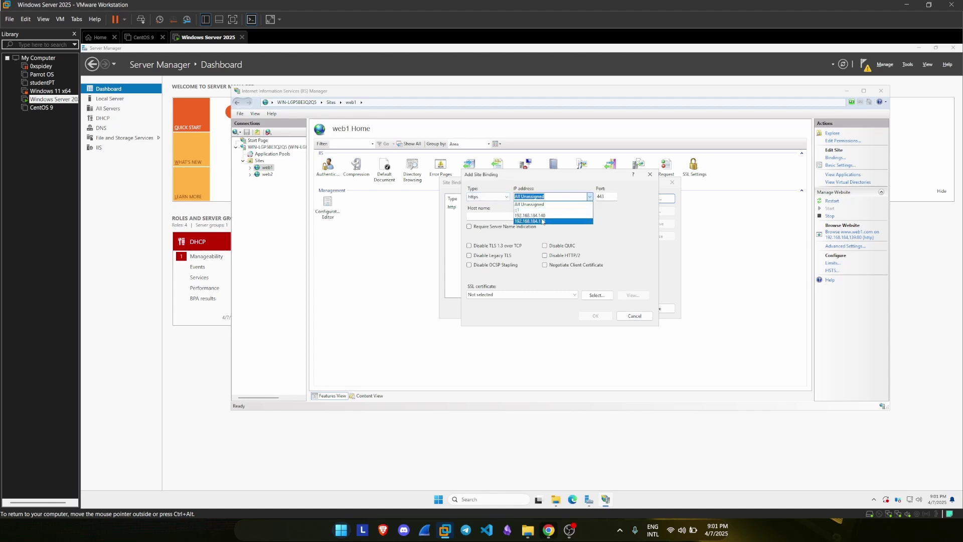
left_click(551, 221)
left_click(544, 214)
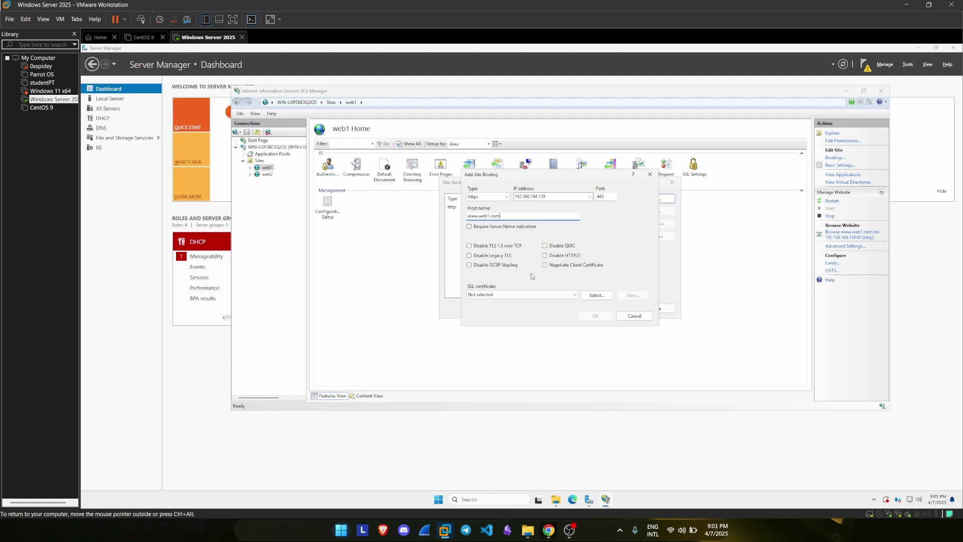
left_click(513, 295)
left_click(498, 308)
left_click(602, 317)
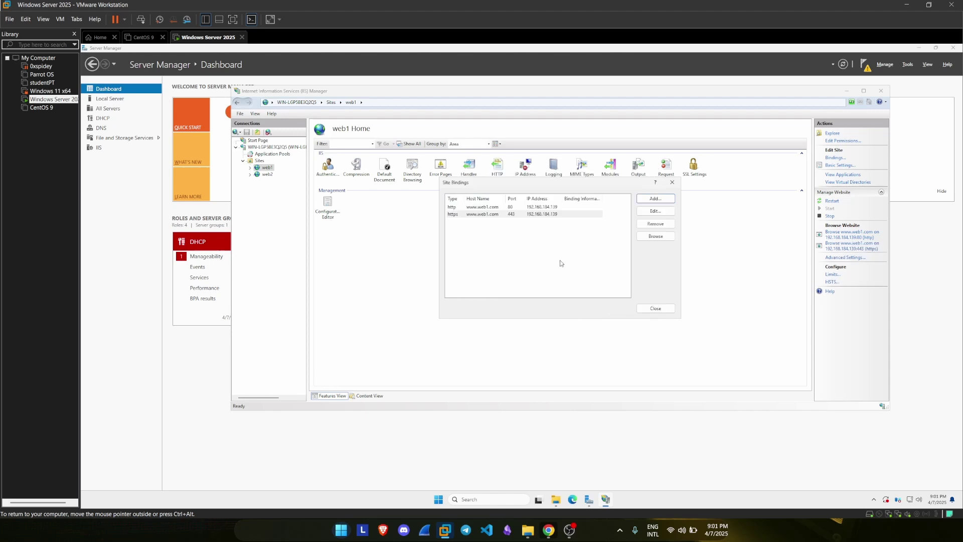
Step: Review the settings and SSL certificate of web1's https binding, leaving them as they are, and close the site bindings
left_click(494, 215)
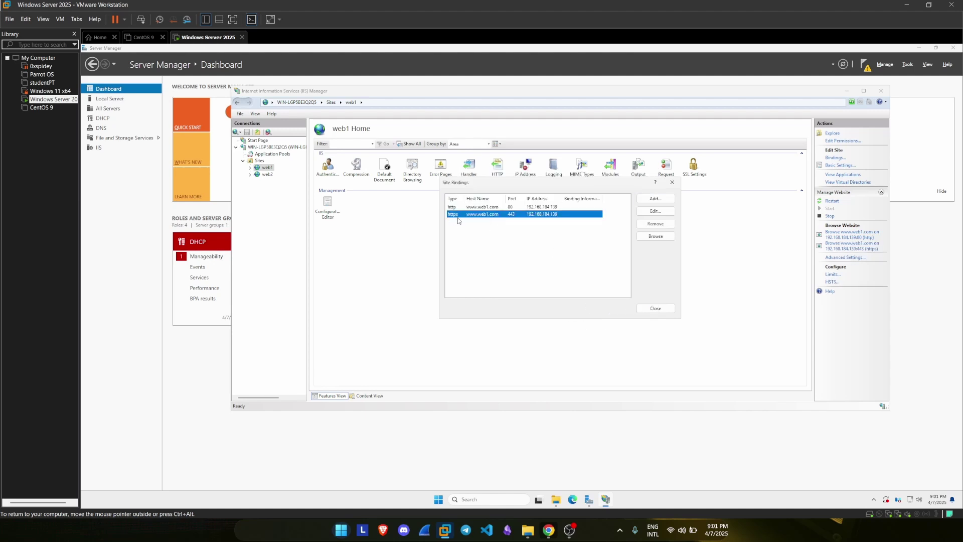
left_click(655, 210)
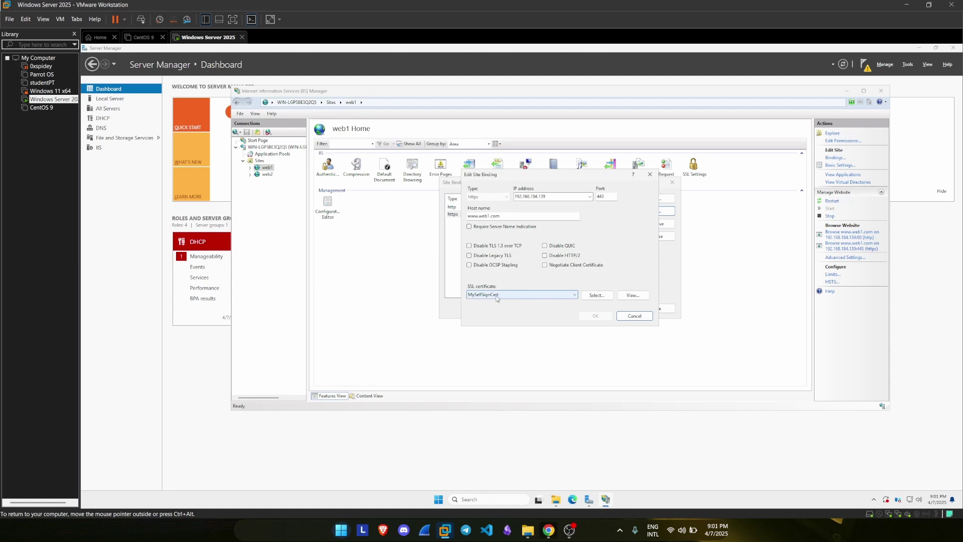
left_click(634, 316)
left_click(657, 308)
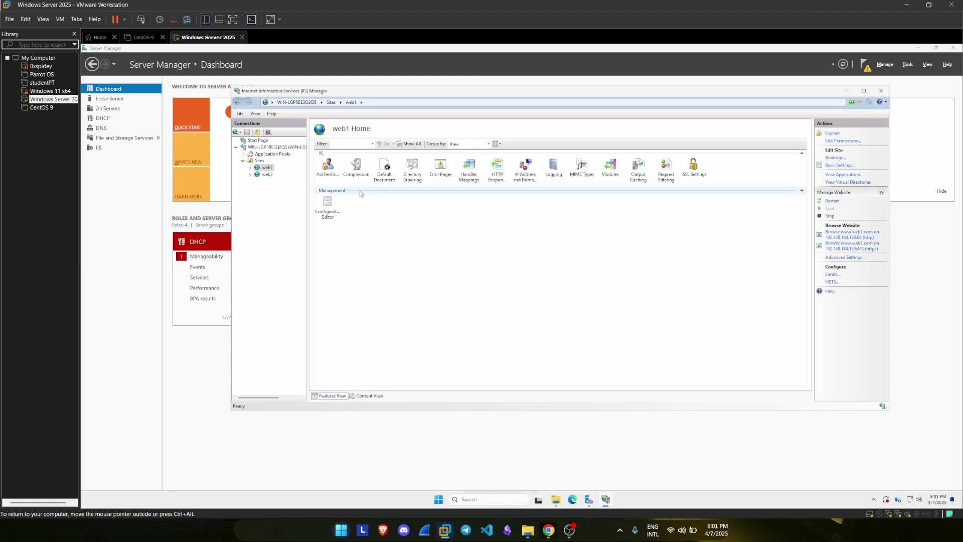
key("ctrl+super+Left")
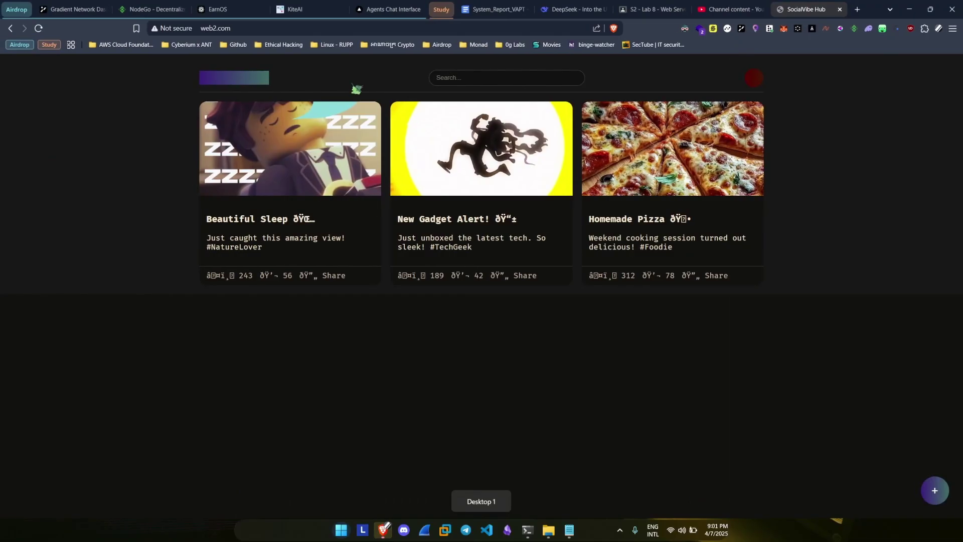
left_click(356, 28)
type("www.web1.com")
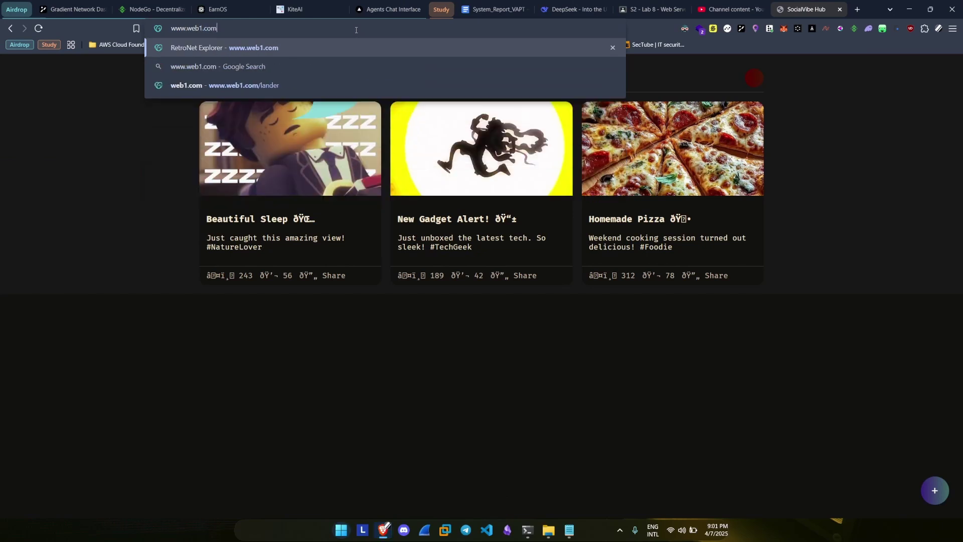
key("Return")
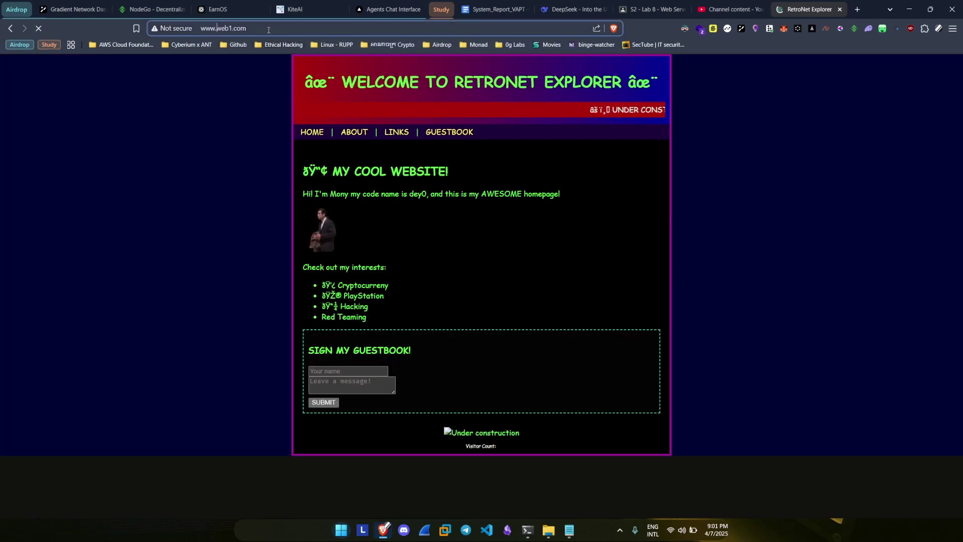
key("Home")
type("https://")
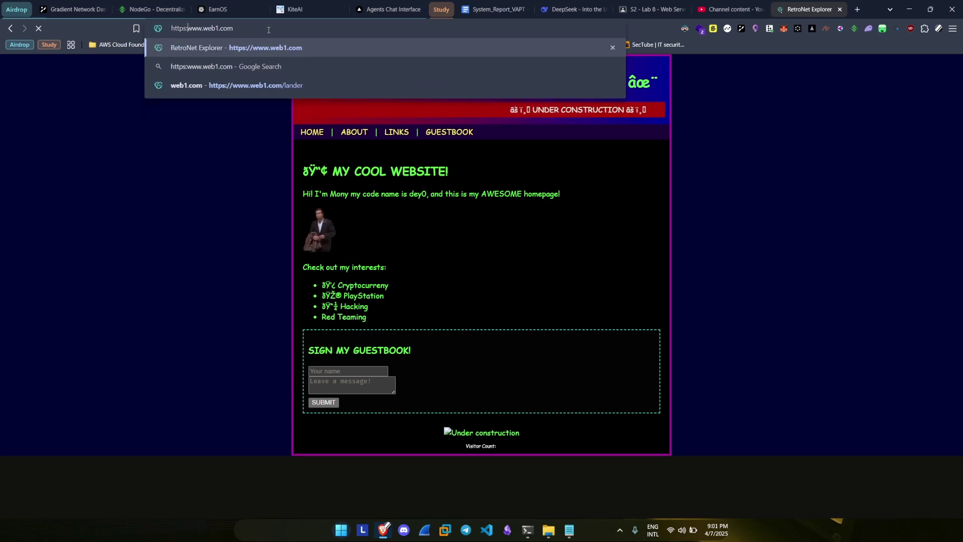
key("Return")
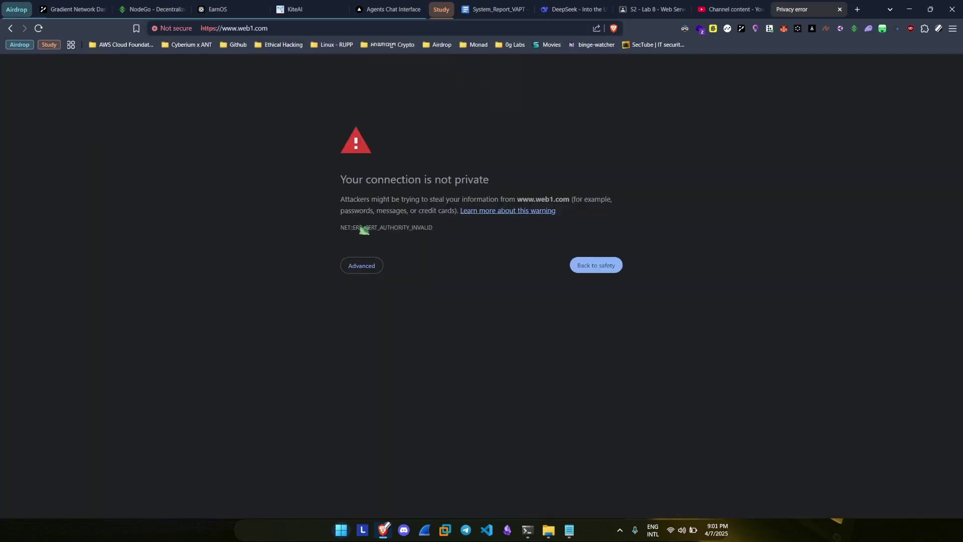
left_click(369, 269)
left_click(406, 339)
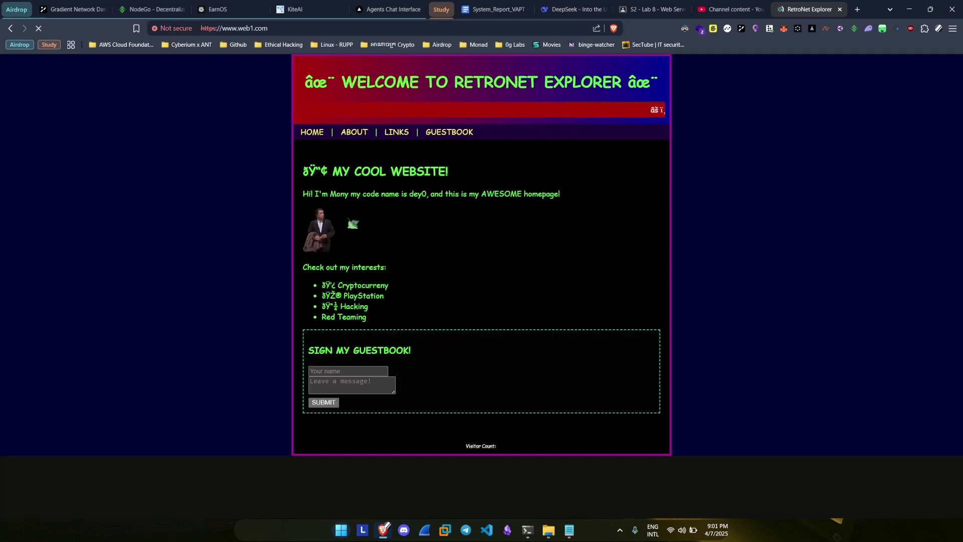
Step: Examine the https prefix in the loaded web1 page's address
left_click(219, 31)
left_click(210, 30)
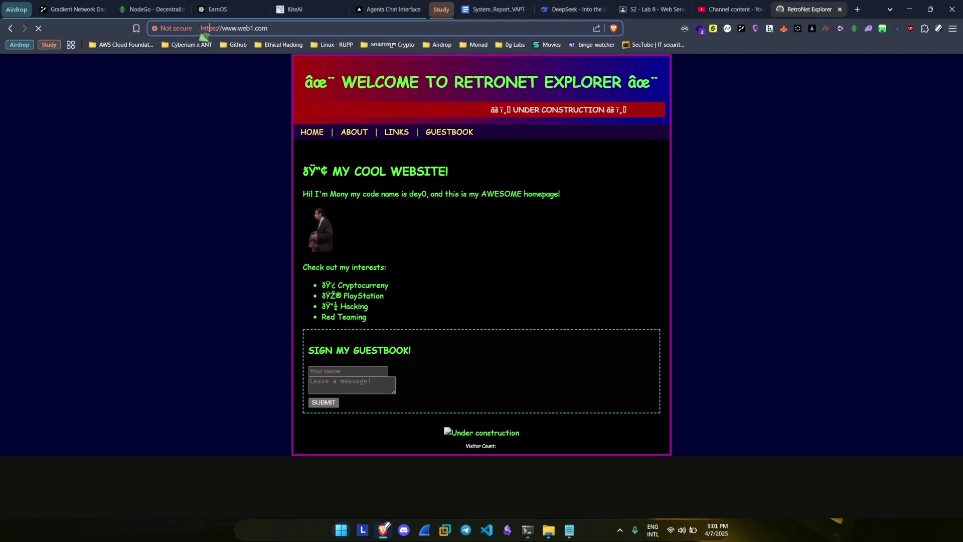
double_click(203, 30)
left_click(282, 29)
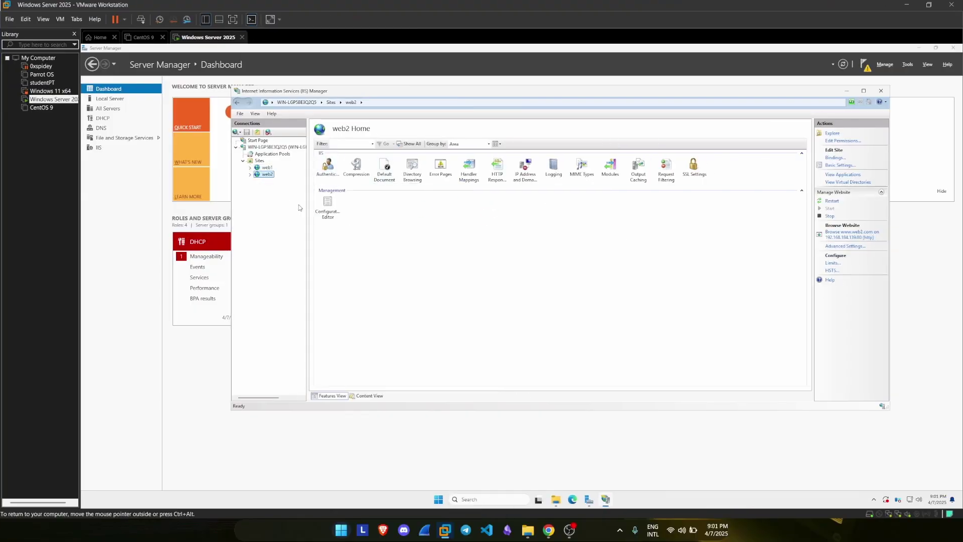
left_click(263, 175)
left_click(508, 265)
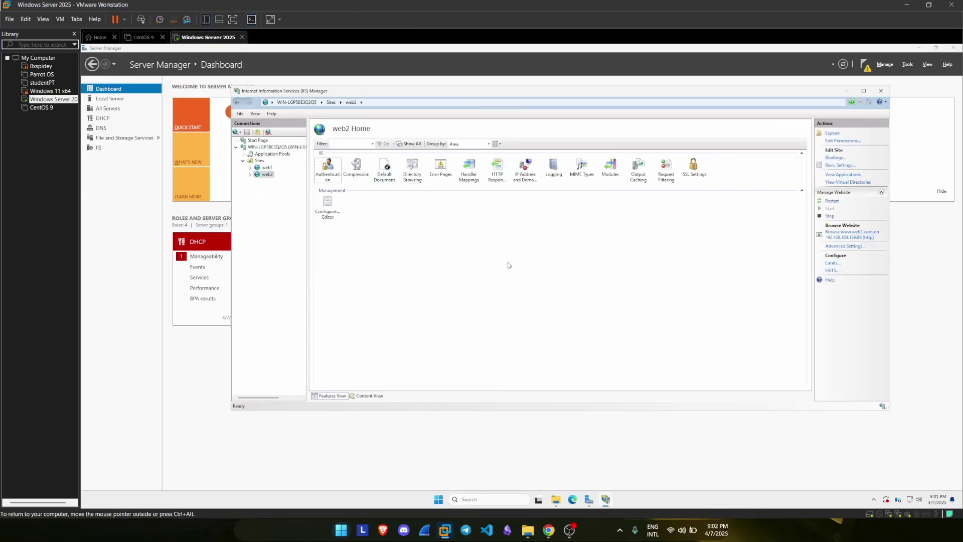
left_click(836, 158)
left_click(662, 199)
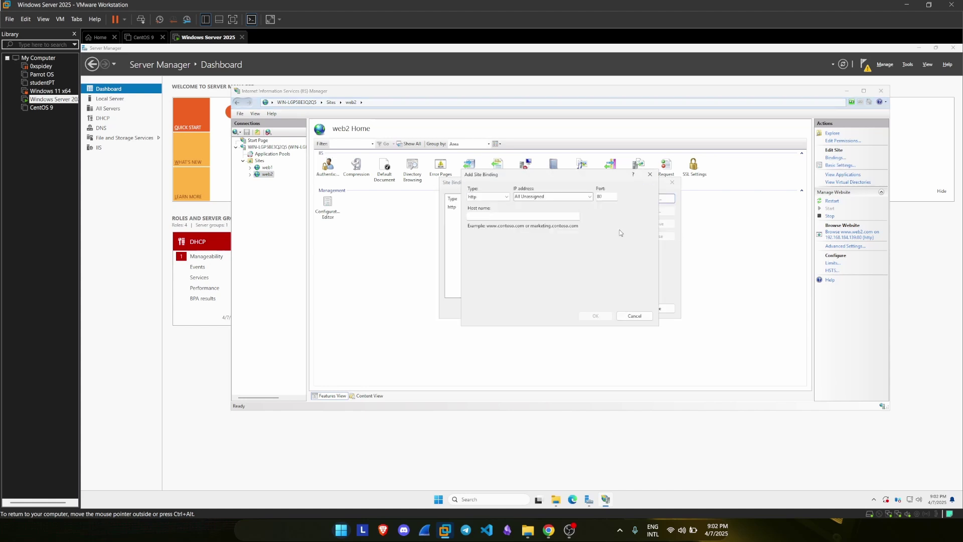
left_click(485, 200)
left_click(485, 210)
left_click(590, 197)
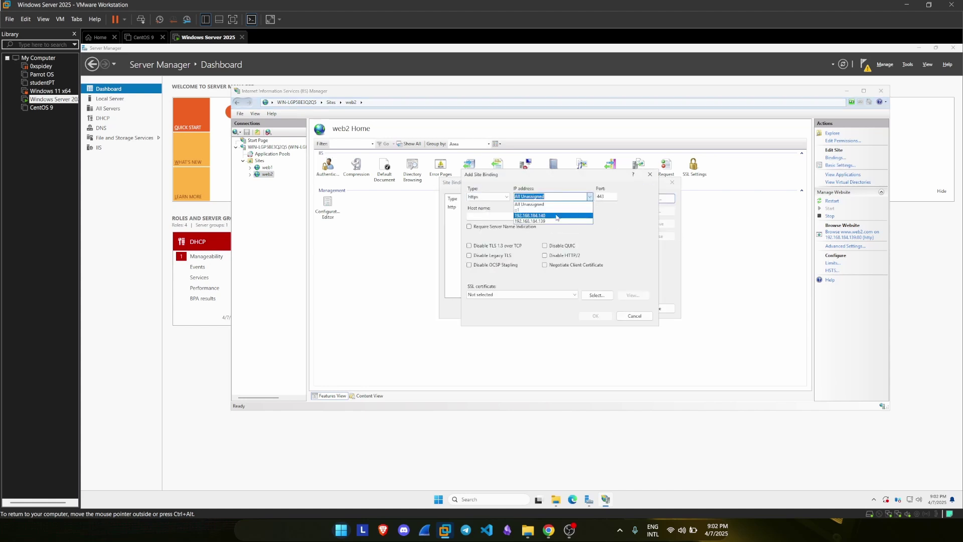
left_click(551, 222)
left_click(526, 216)
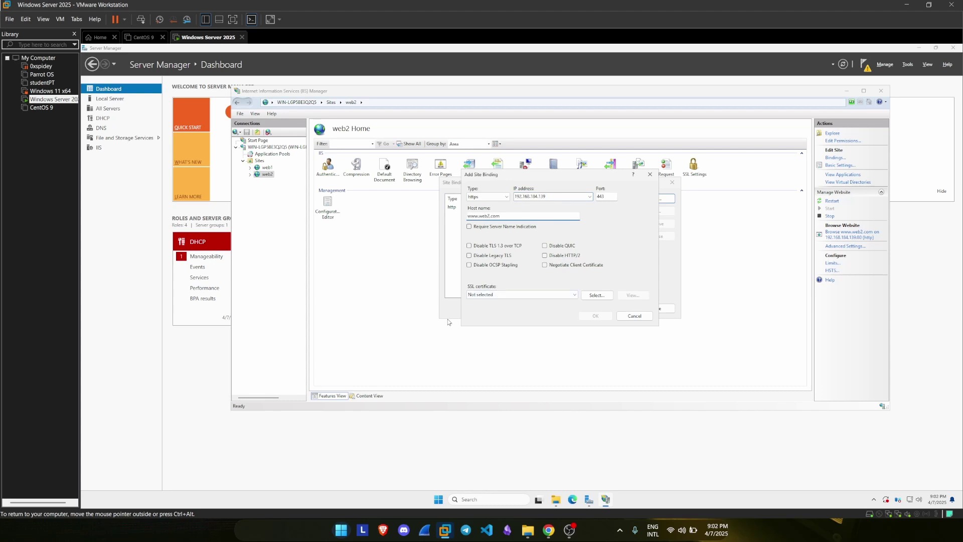
Step: Assign the MySelfSignCert SSL certificate to web2's new https binding, add the binding and close the site bindings
left_click(500, 295)
left_click(501, 302)
left_click(505, 295)
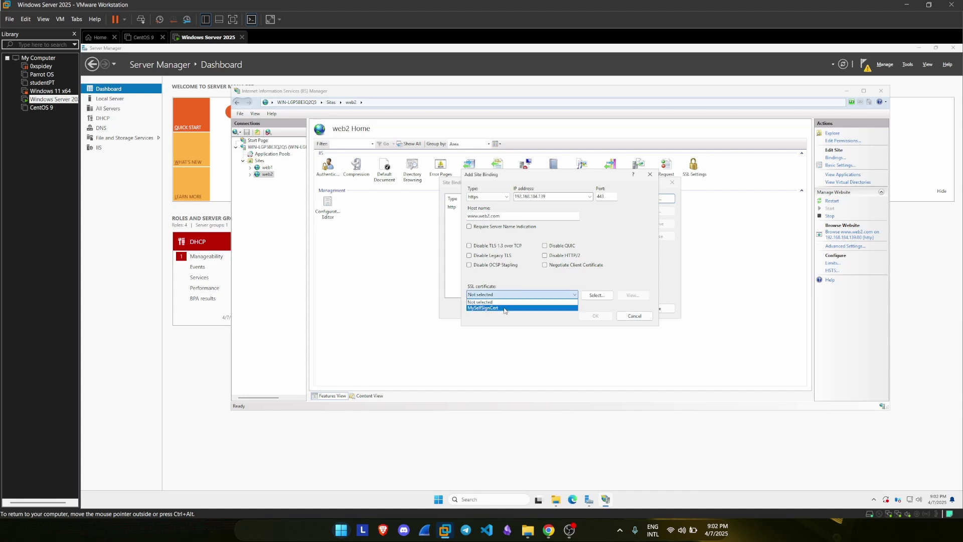
left_click(505, 308)
left_click(604, 317)
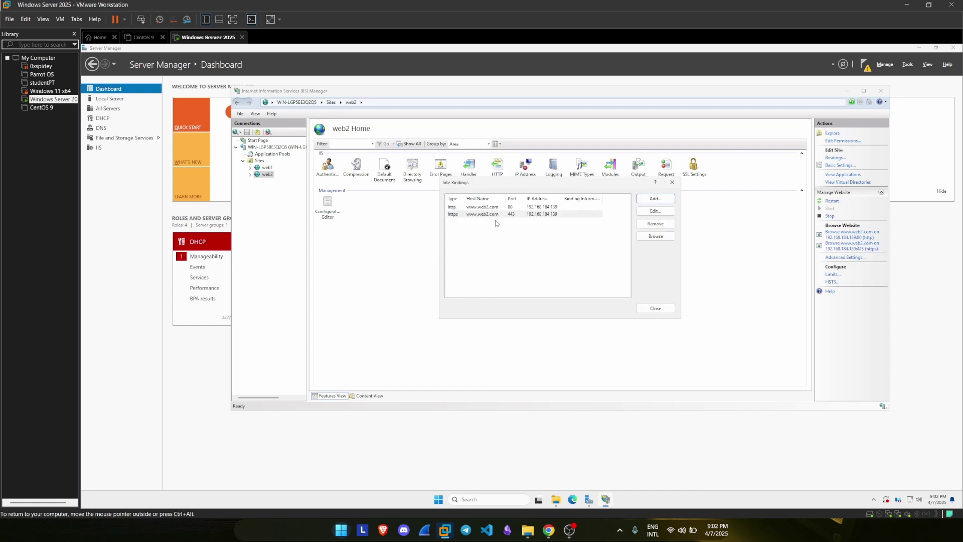
left_click(656, 308)
key("ctrl+super+Left")
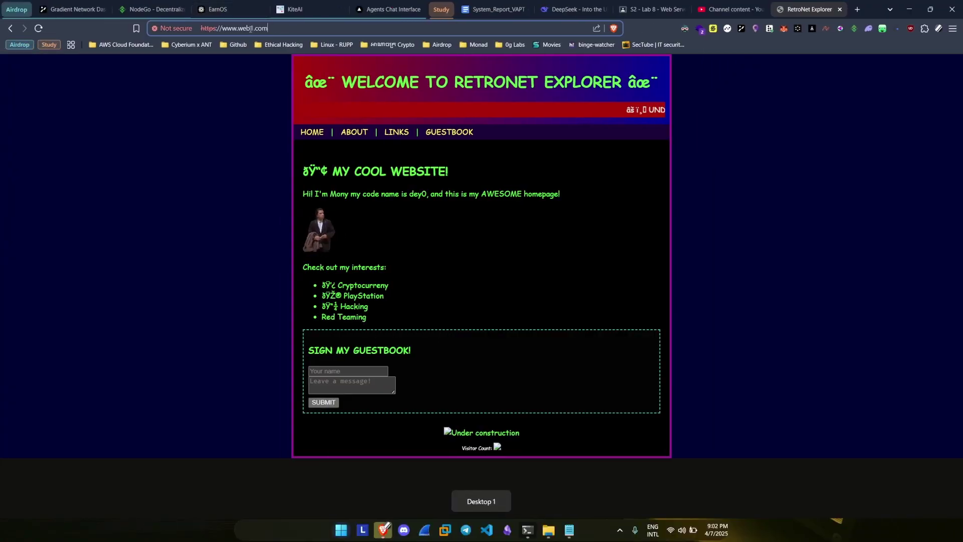
left_click(254, 29)
key("BackSpace")
type("2")
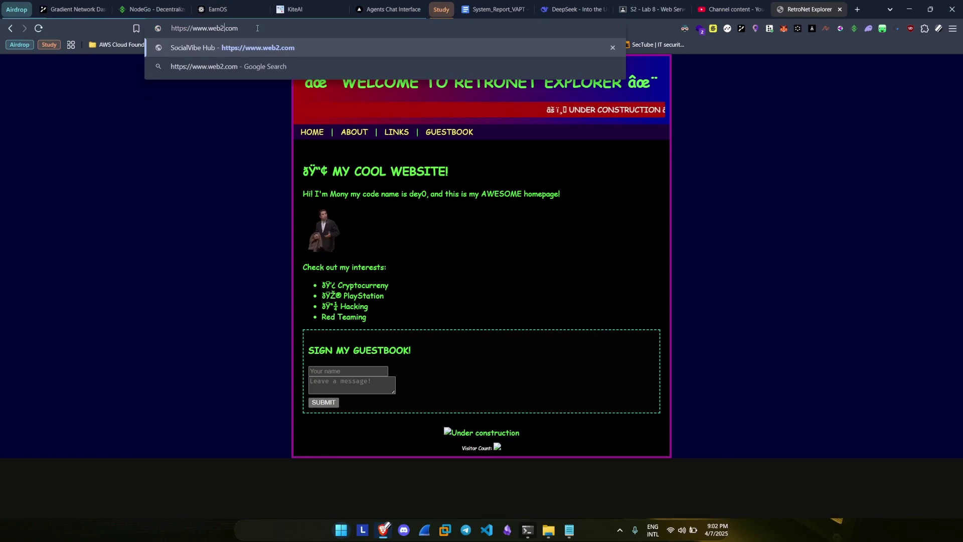
key("Return")
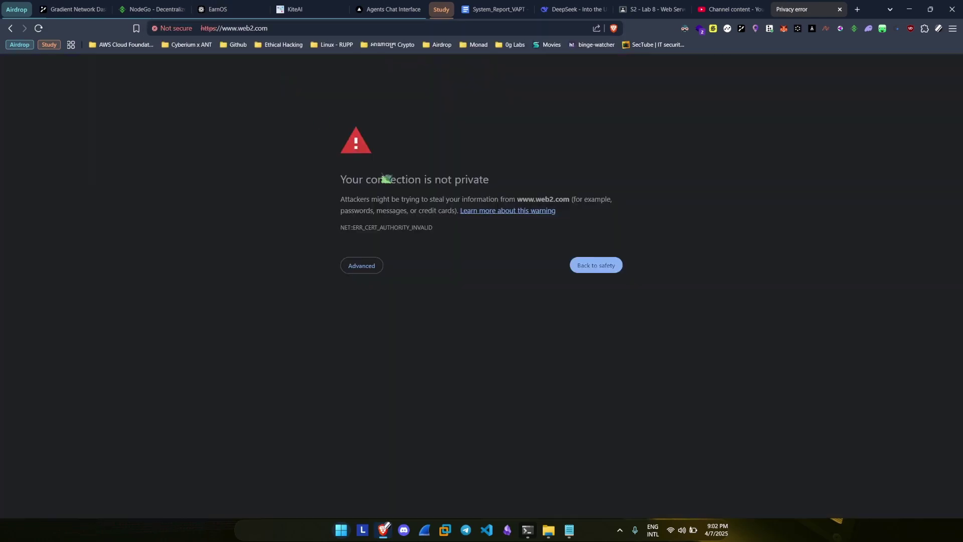
left_click(377, 265)
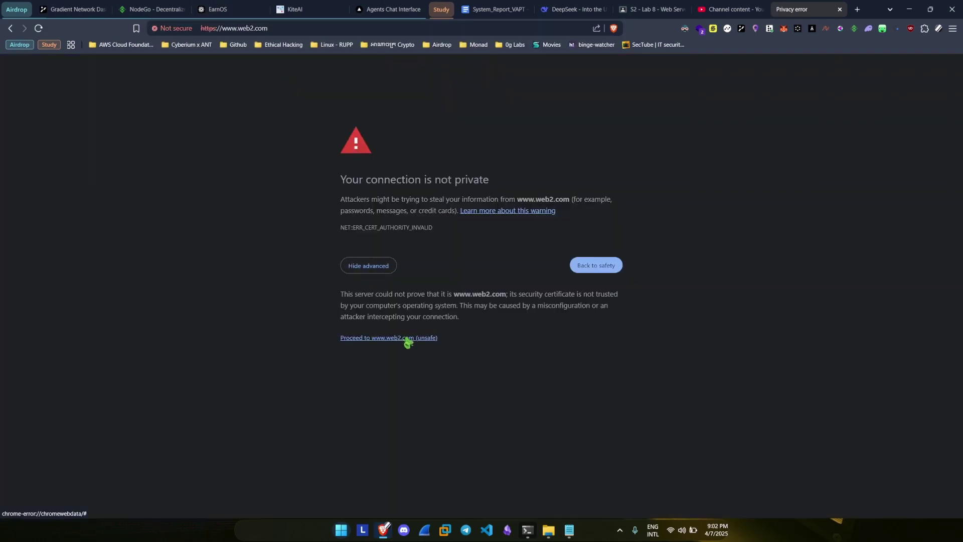
left_click_drag(337, 179, 479, 179)
left_click(507, 167)
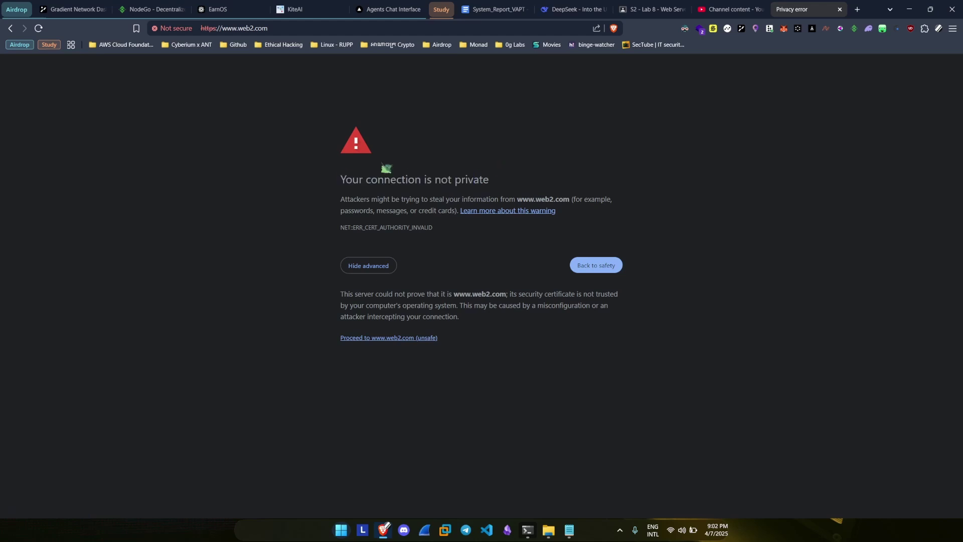
left_click_drag(346, 191, 490, 161)
left_click(490, 161)
left_click_drag(331, 181, 460, 123)
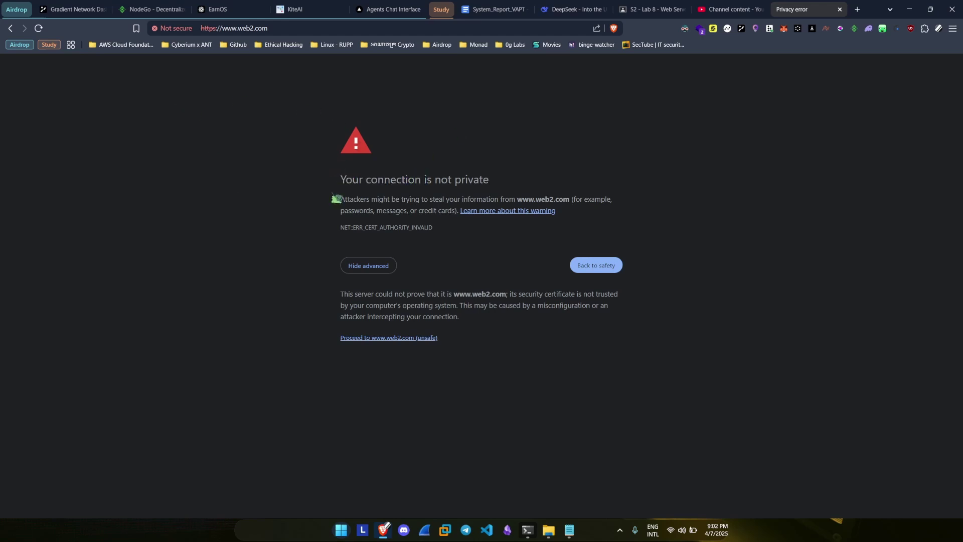
left_click(381, 338)
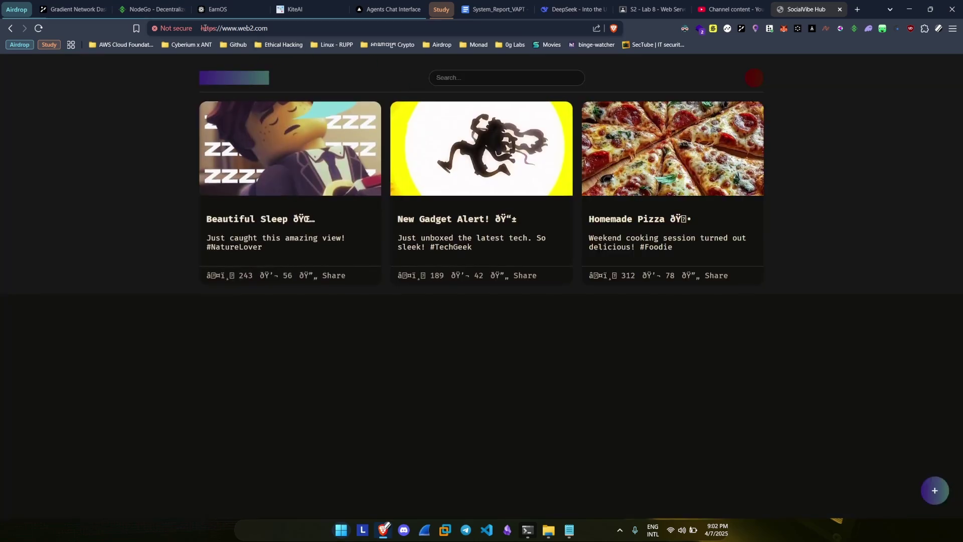
Step: Check the connection security information for web2.com, close it and switch back to the Windows Server 2025 virtual machine
left_click(173, 28)
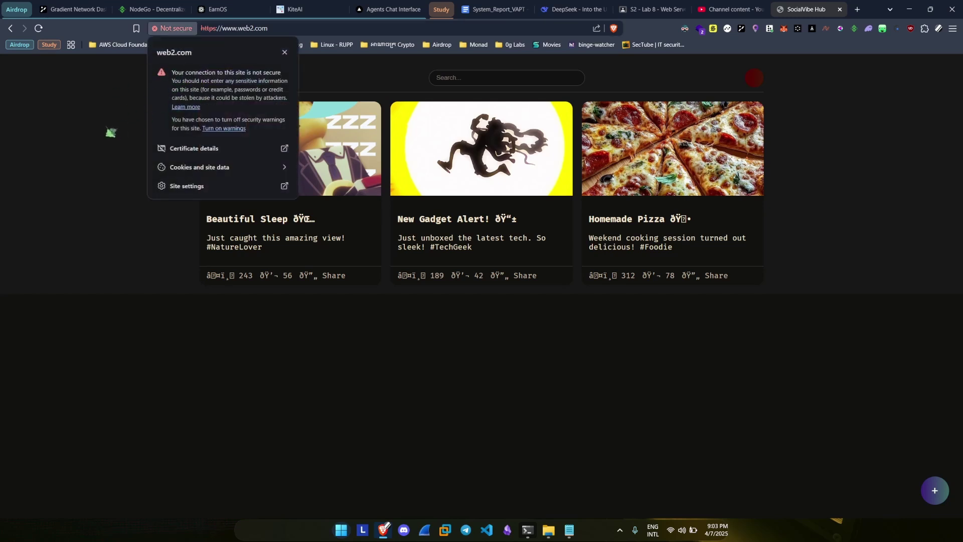
left_click(111, 132)
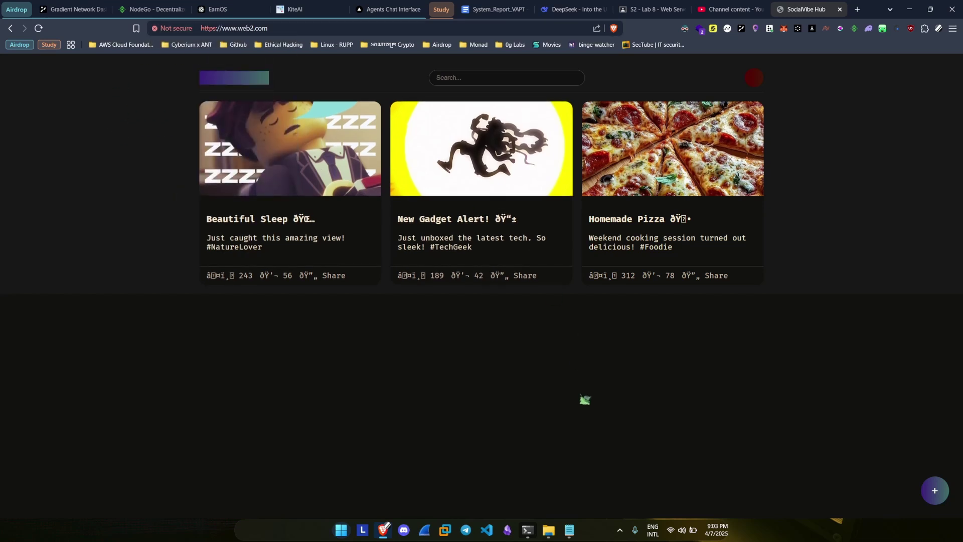
key("alt+Tab")
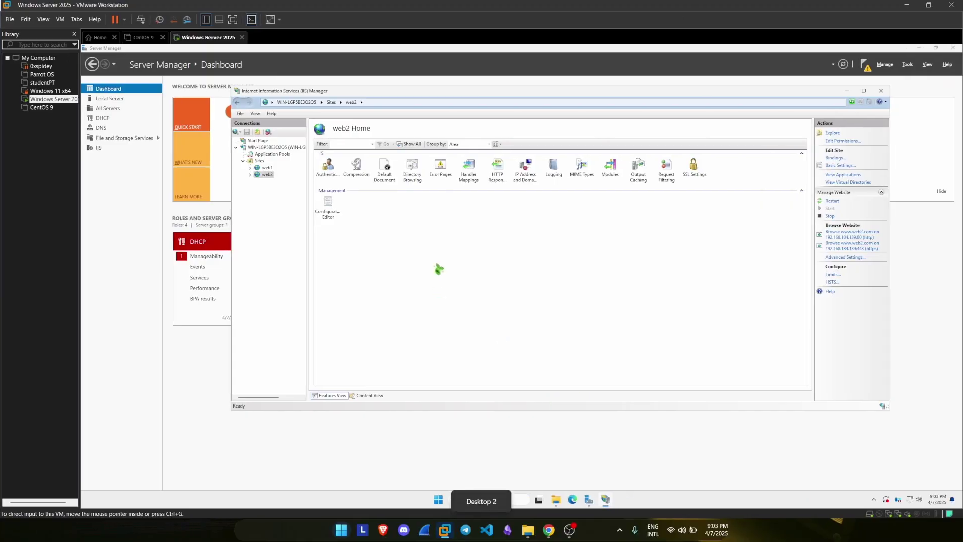